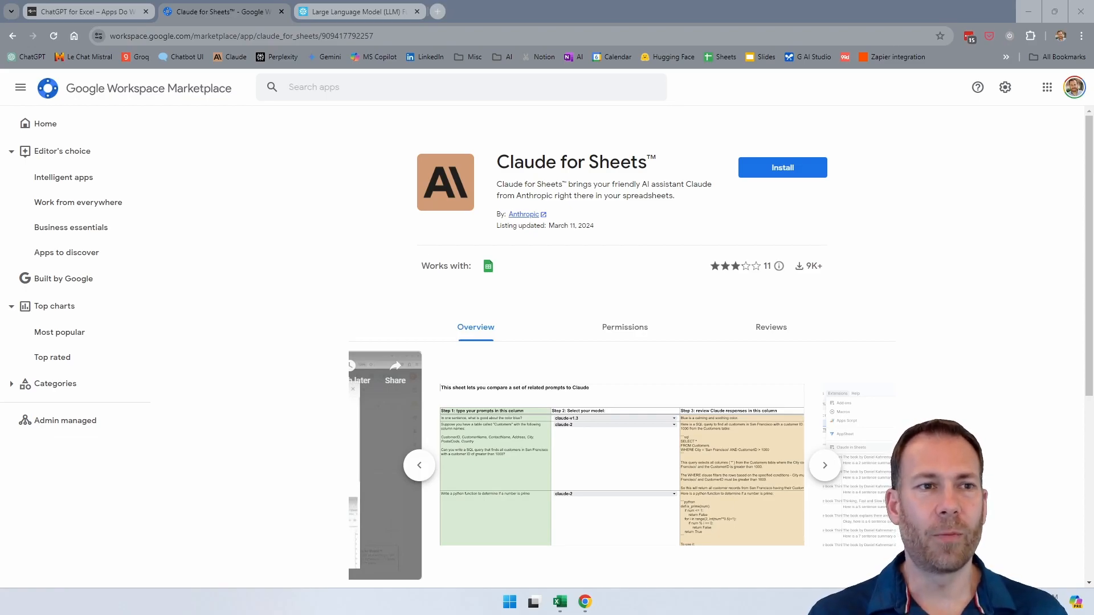
Step: Look over the open web pages for ChatGPT for Excel, Claude for Sheets and Snowflake's large language model functions
click(90, 9)
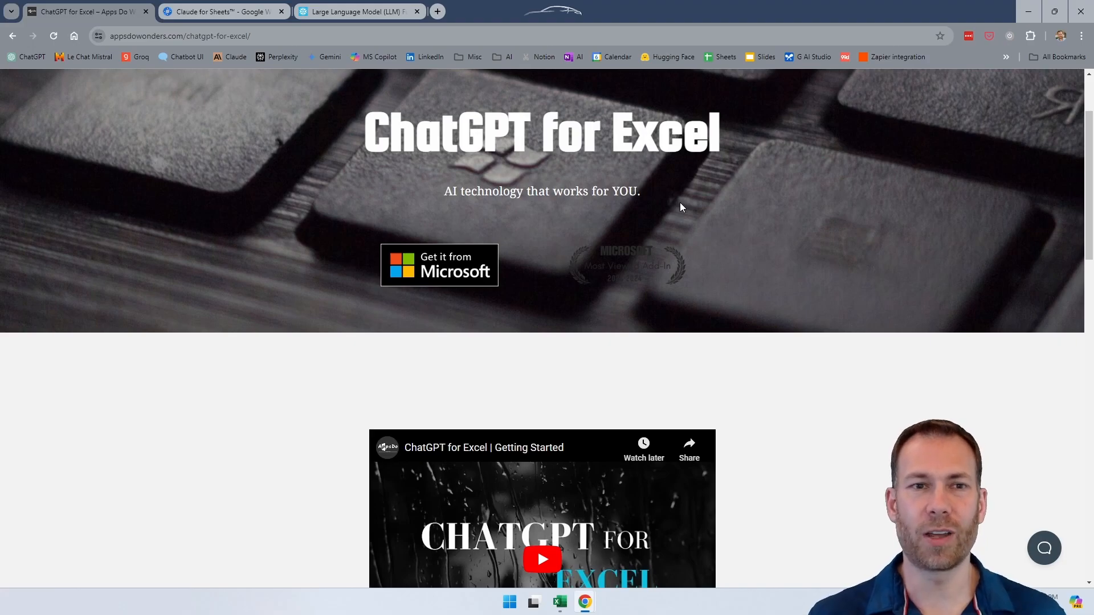
click(230, 16)
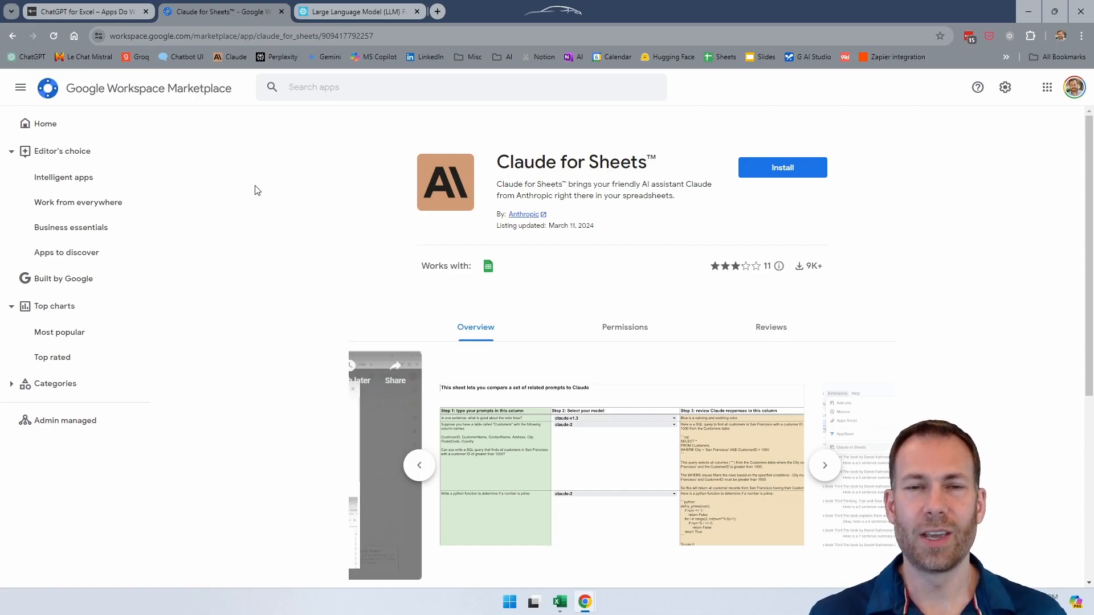
click(353, 14)
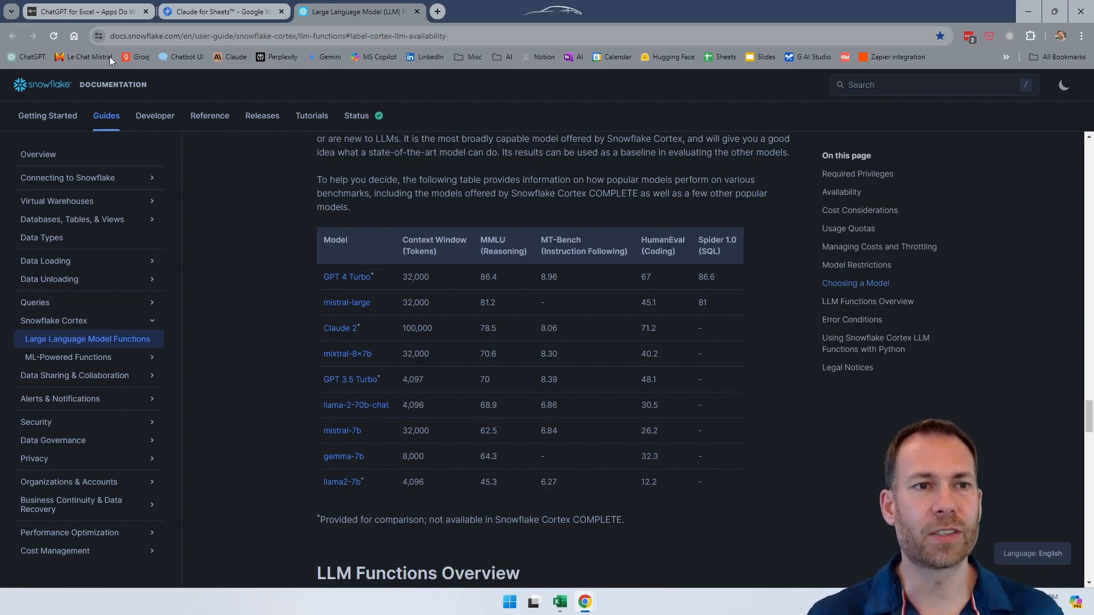
click(78, 12)
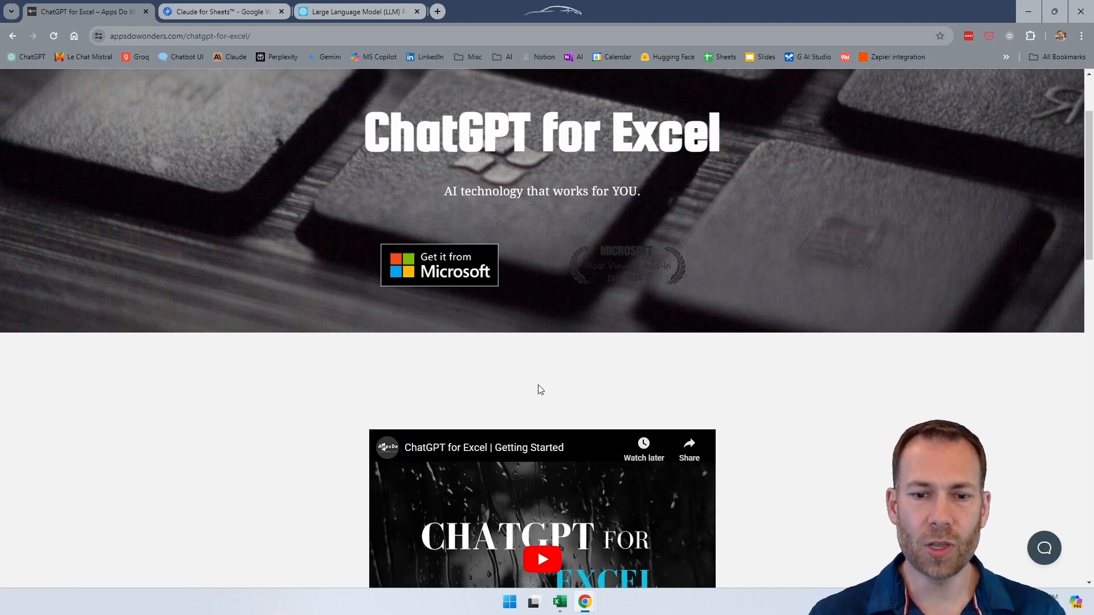
Step: Switch to Excel, search the Office Add-ins store for "chatgpt" and view the ChatGPT for Excel listing
click(559, 602)
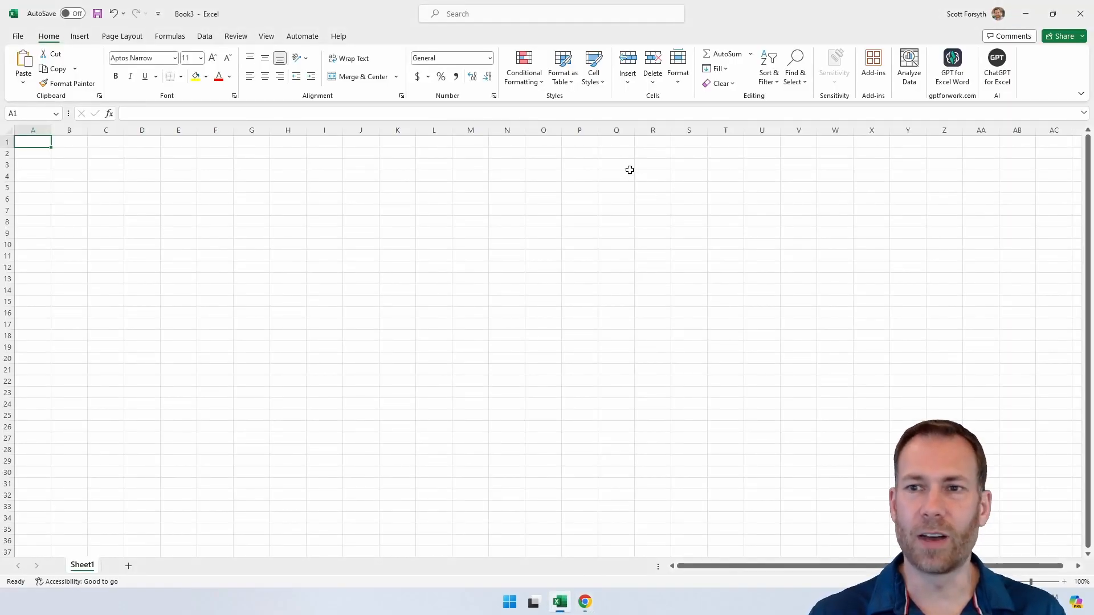
click(874, 67)
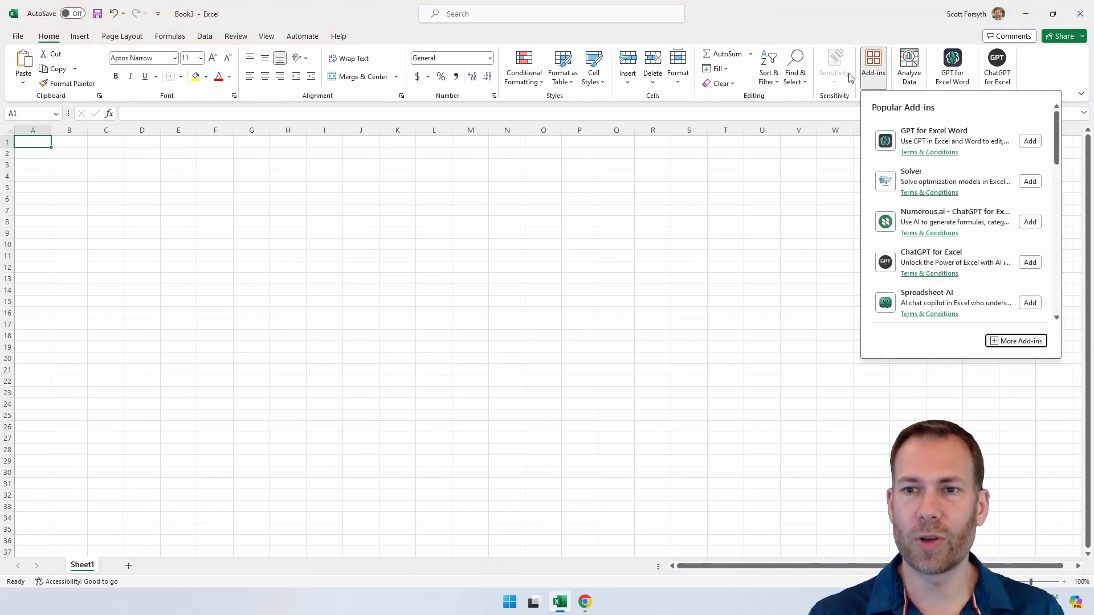
click(1016, 340)
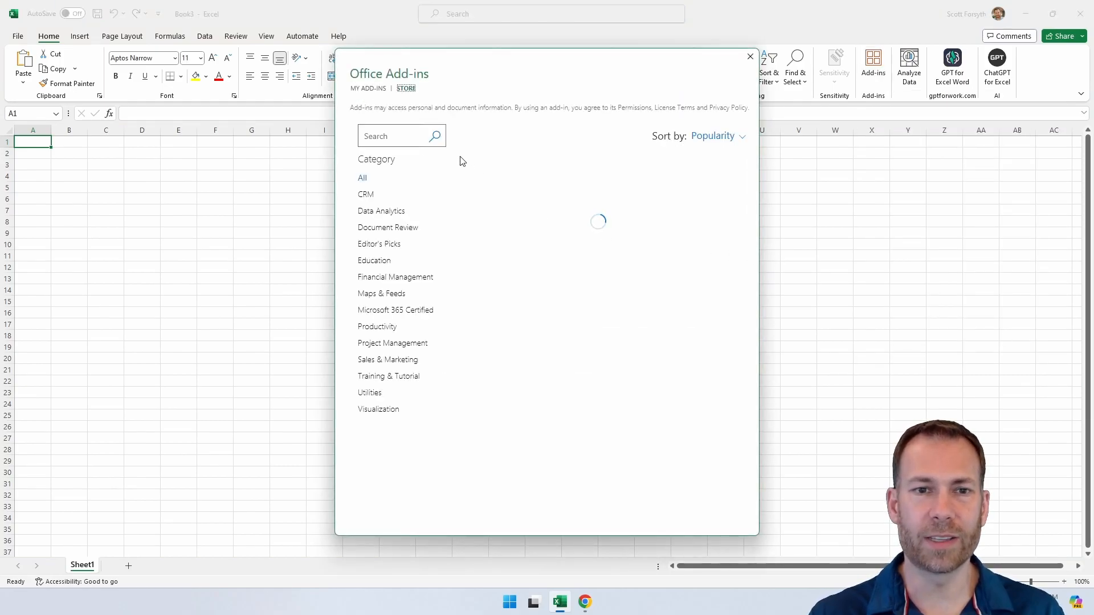
click(402, 132)
text(chatgpt)
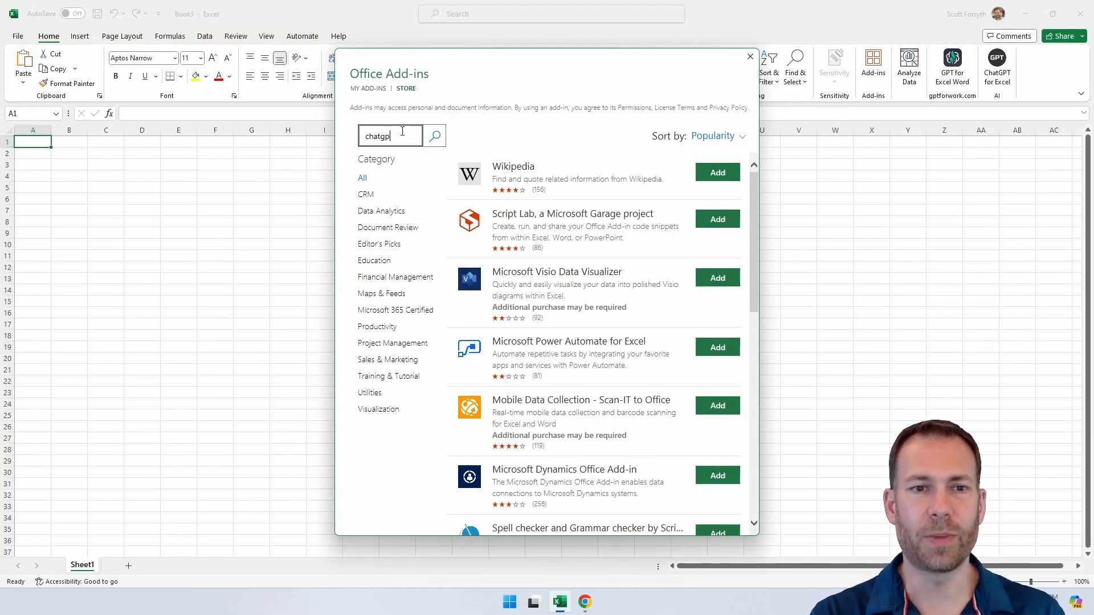
key(Return)
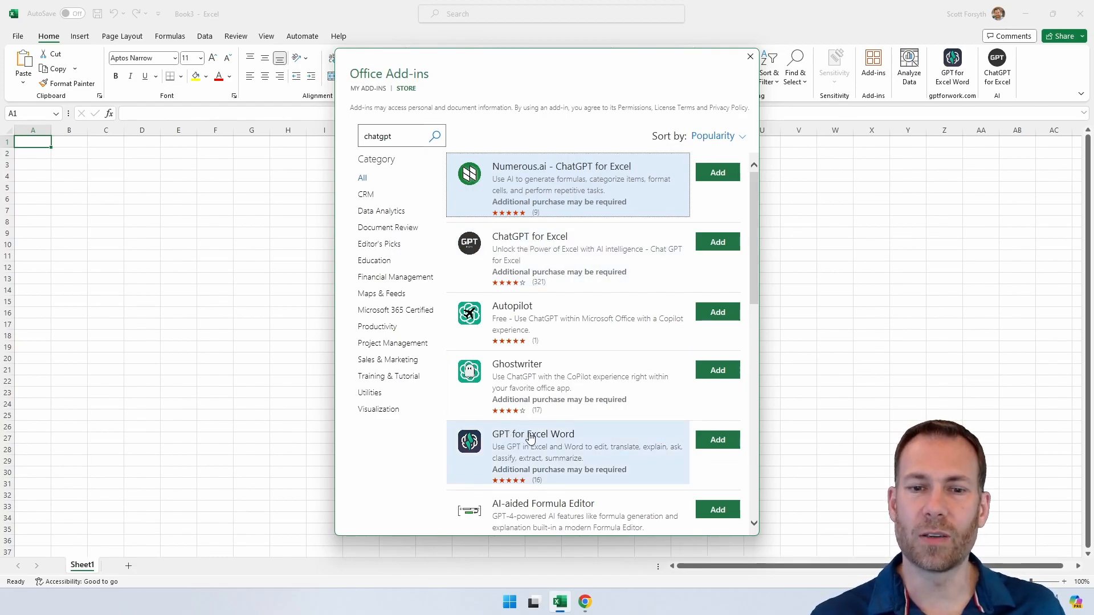
click(513, 242)
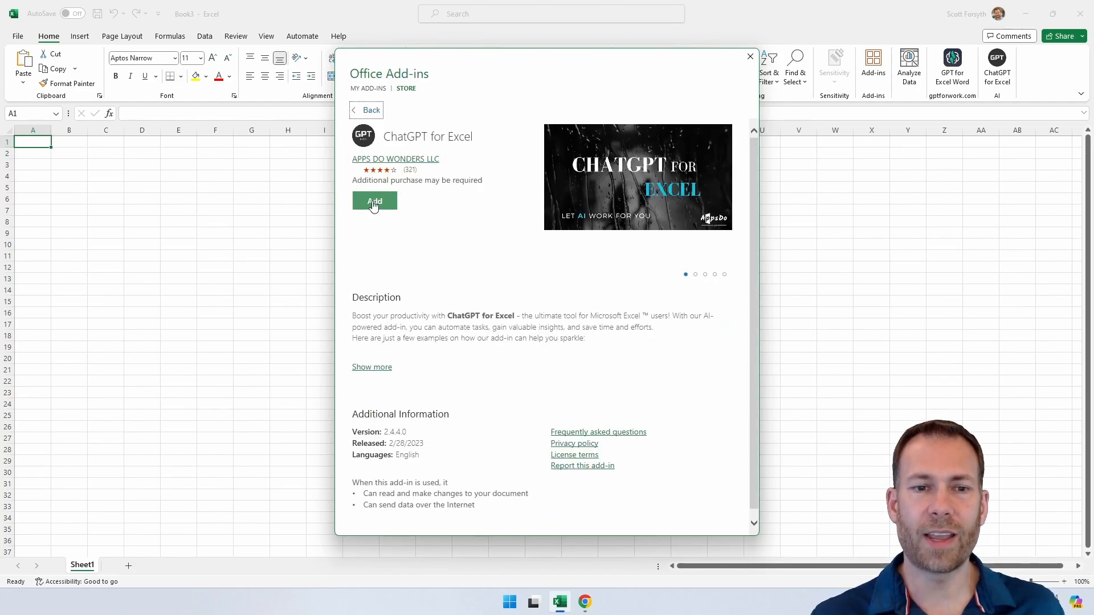
click(750, 56)
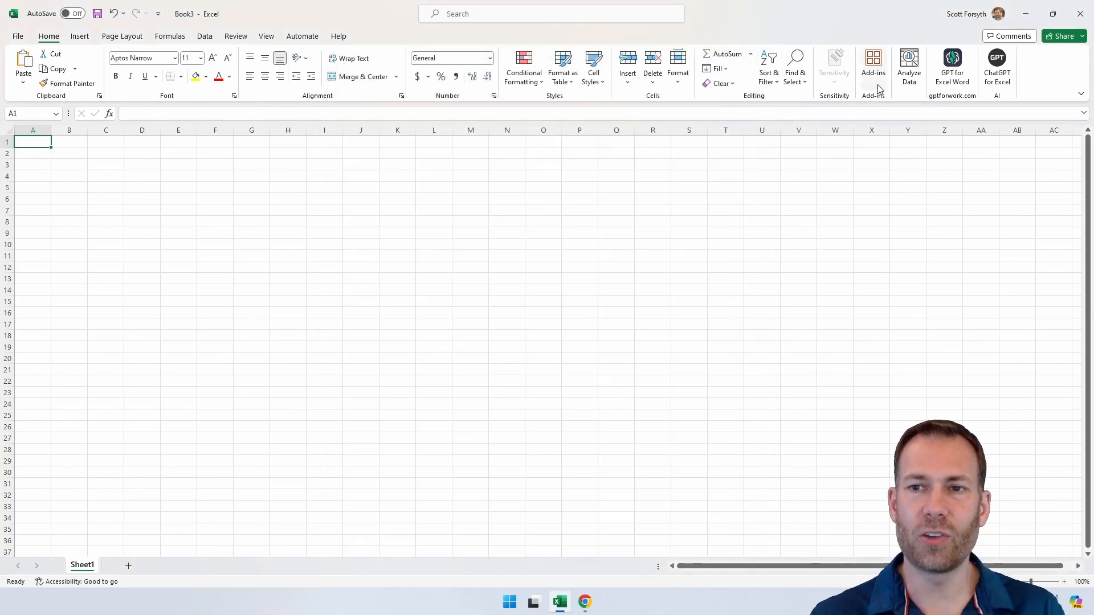
Step: Review the ChatGPT for Excel add-in's upgrade plans with and without using your own OpenAI API key
click(997, 68)
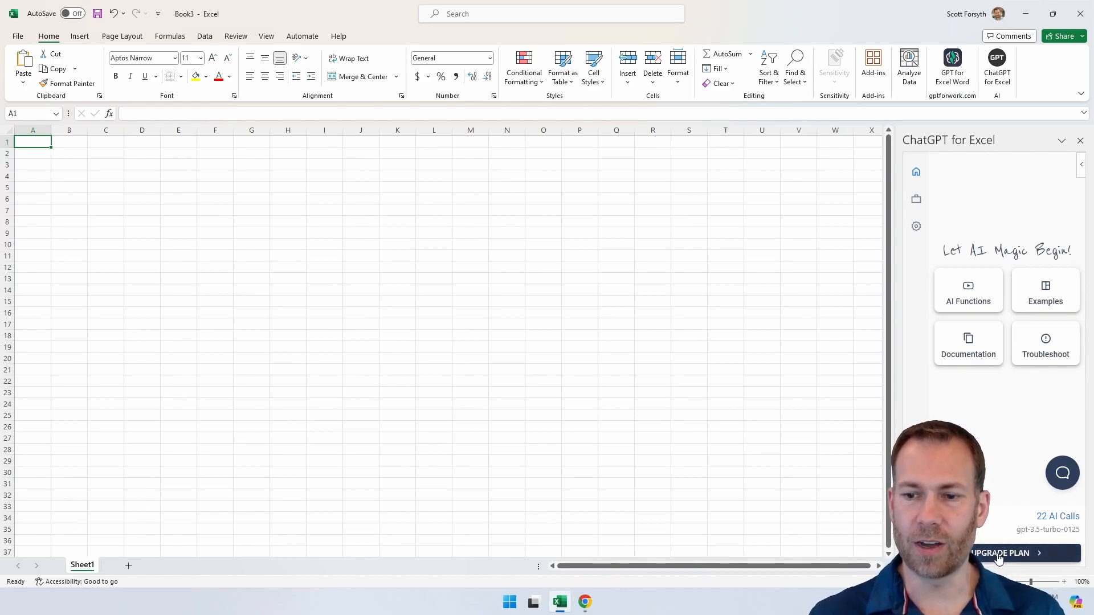
click(1020, 553)
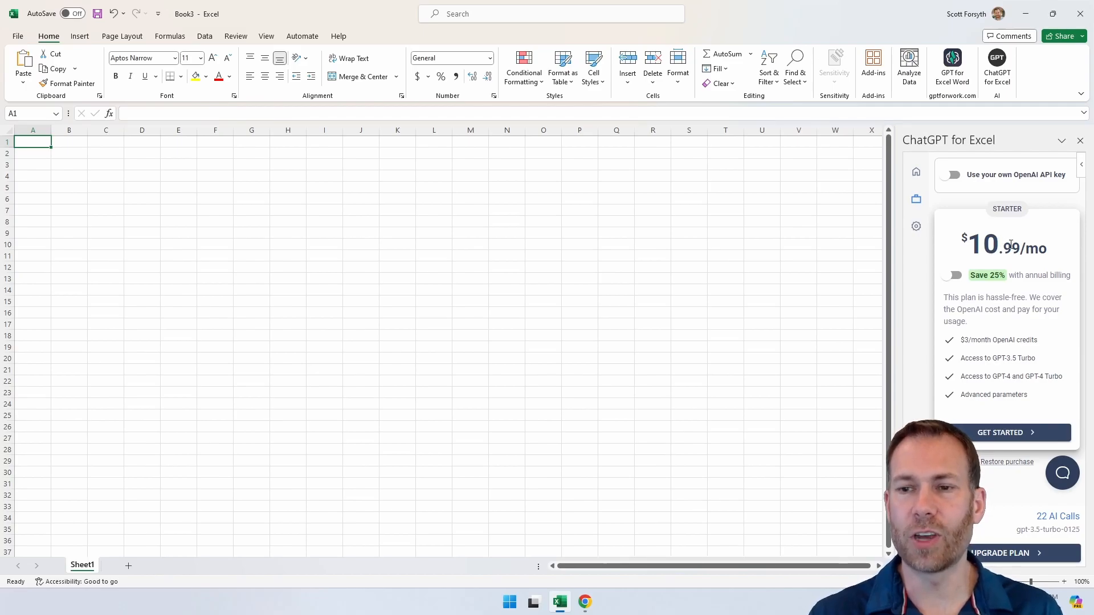
click(955, 177)
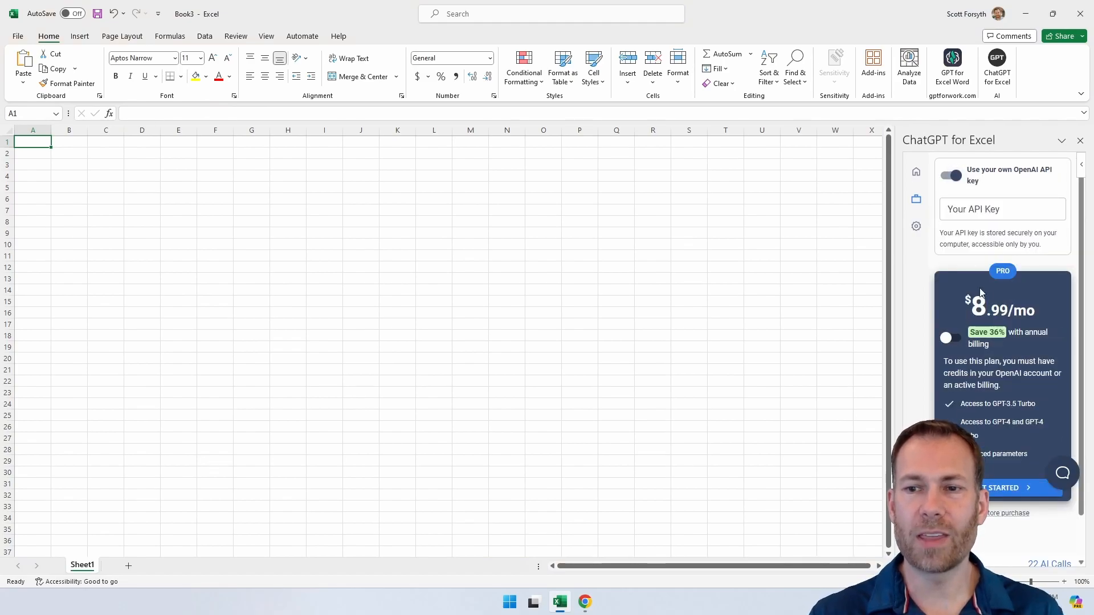
click(953, 177)
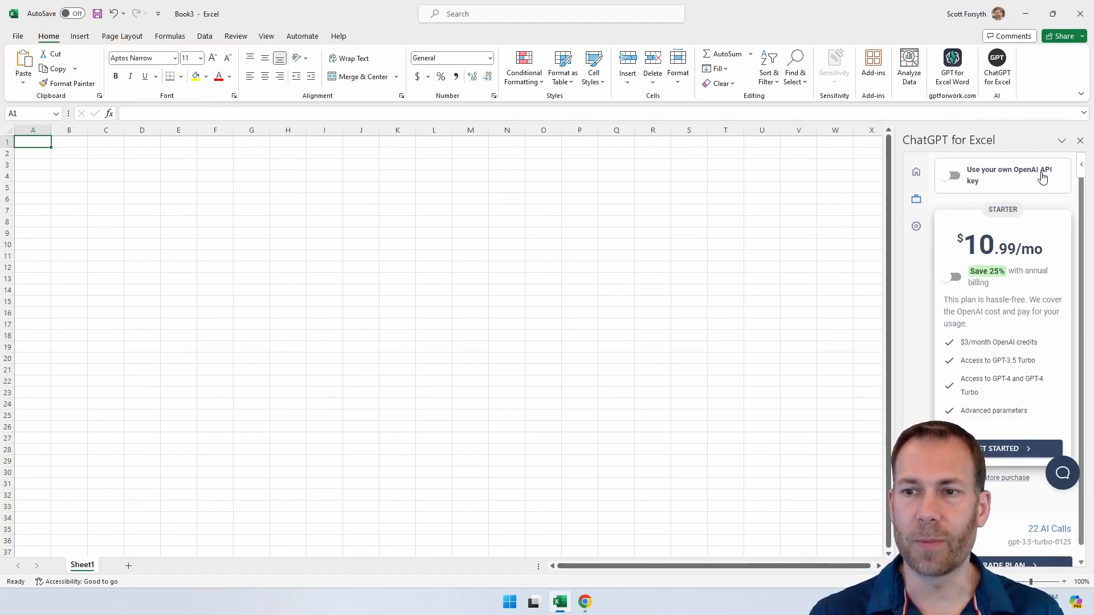
click(1079, 146)
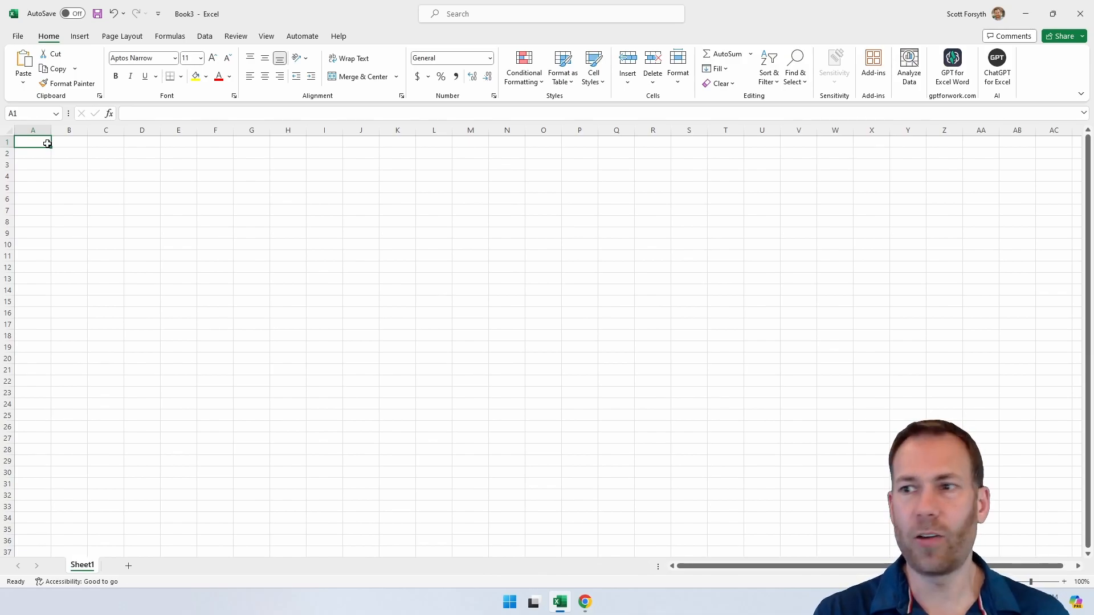
Step: Enter the label "Prompt:" in N1 and paste the copied prompt about the top 10 largest countries into O1
key(Right)
key(Right)
key(Right)
key(Right)
key(Right)
key(Right)
key(Right)
key(Right)
key(Right)
key(Right)
key(Right)
key(Right)
key(Right)
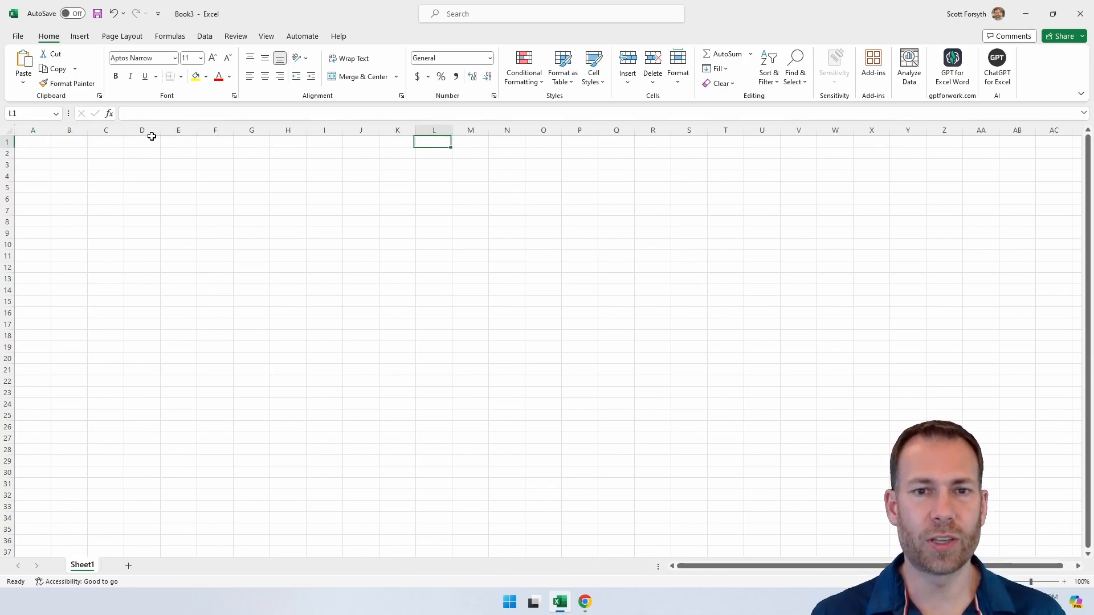
text(Prompt:)
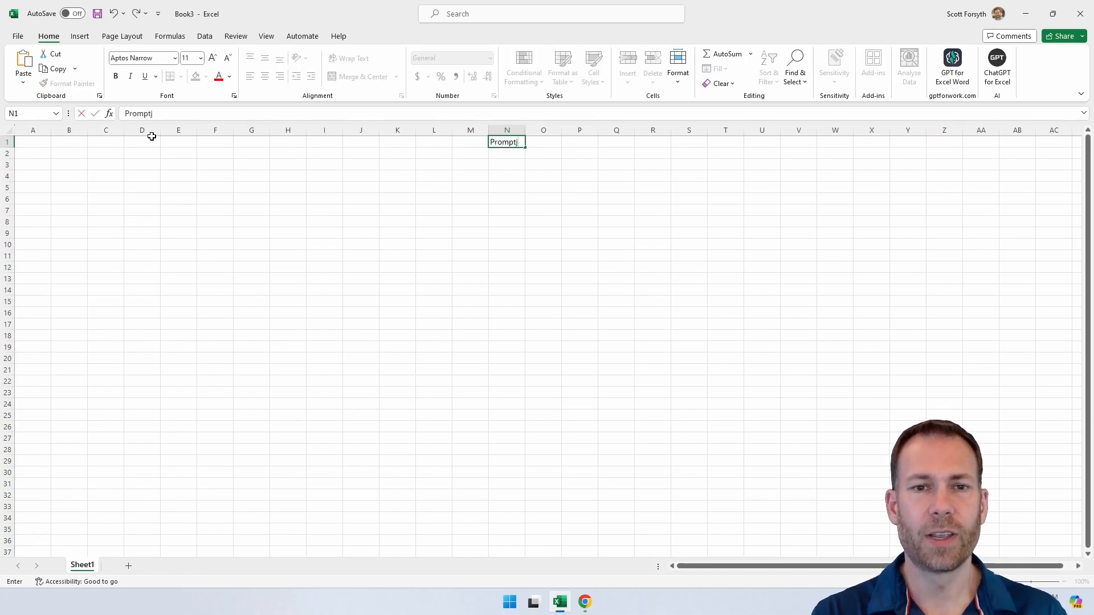
key(Tab)
text(List the top 10 largest countries of the world and fill in the record high and low and life expectancy for male and females)
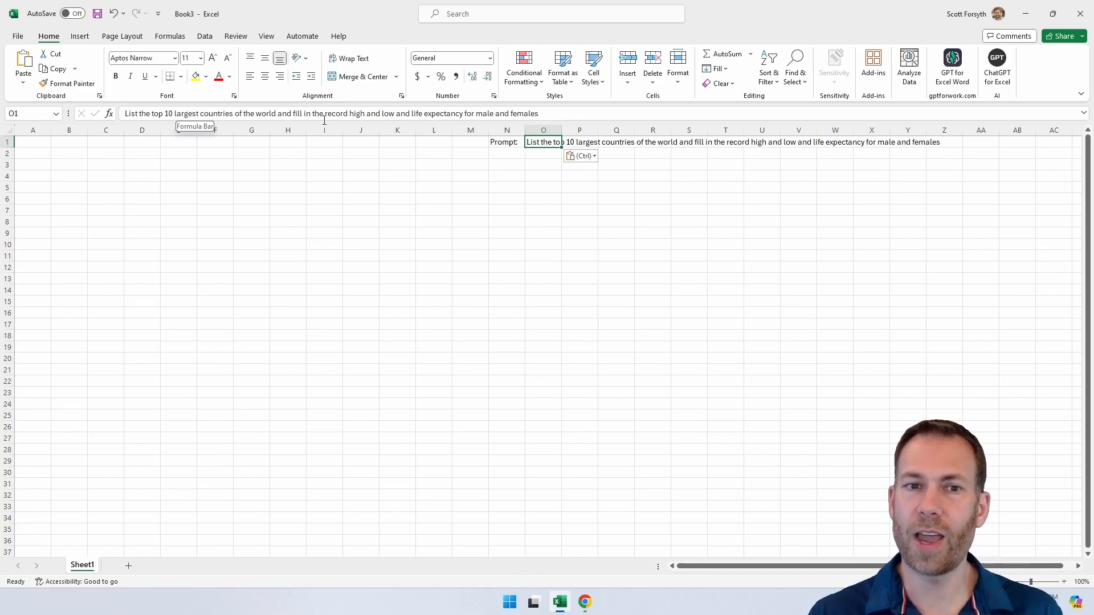
Step: Enter the column headings "Country", "Record High Temp" and "Record Low Temp" in A1 to C1
click(379, 173)
key(ctrl+Home)
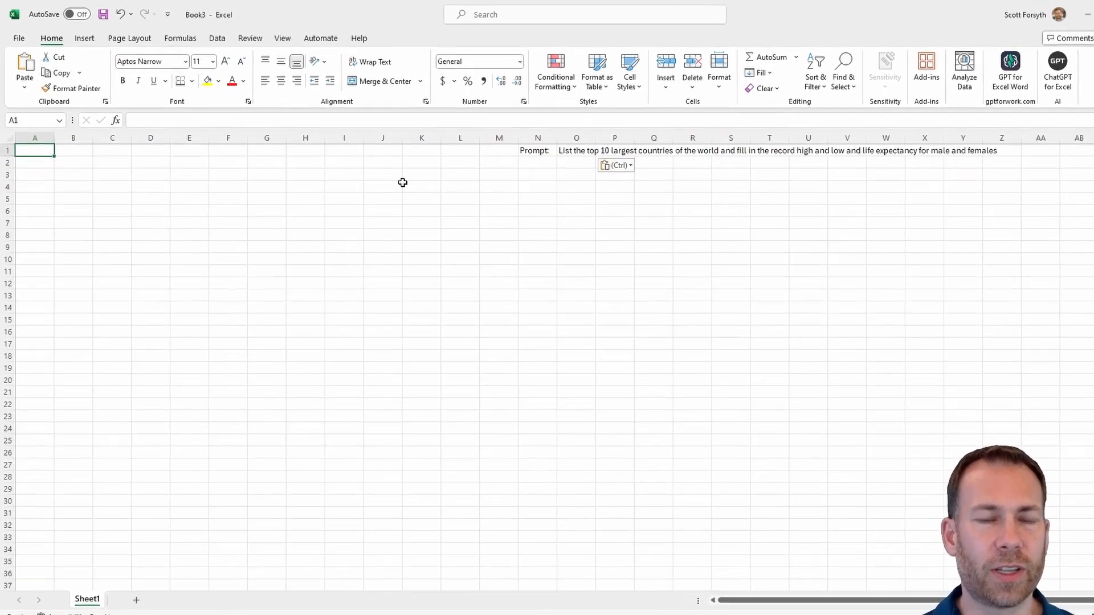
text(Conntry)
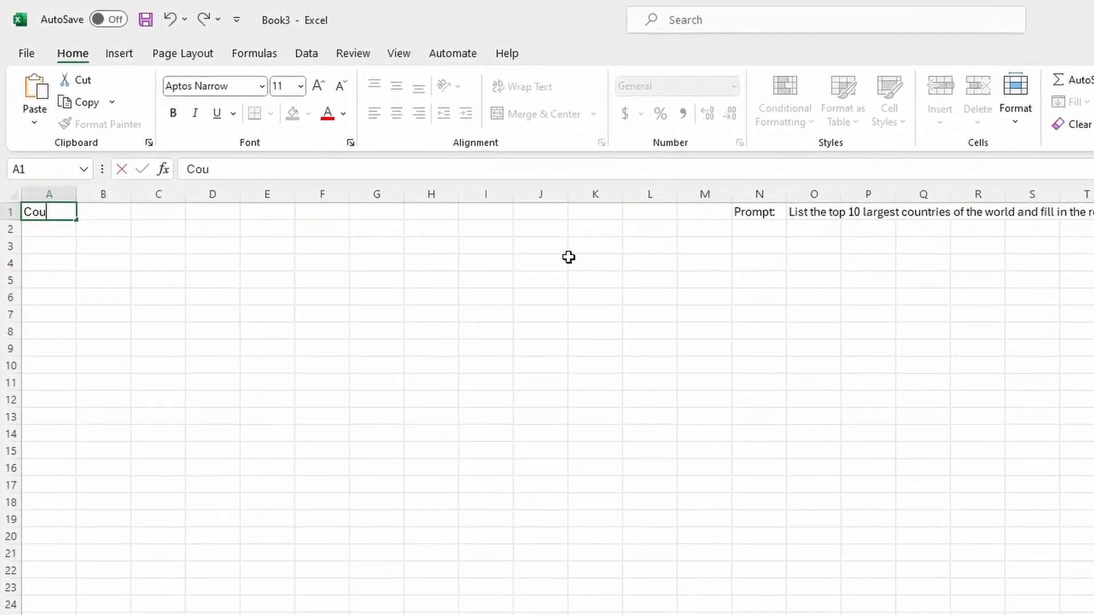
key(Tab)
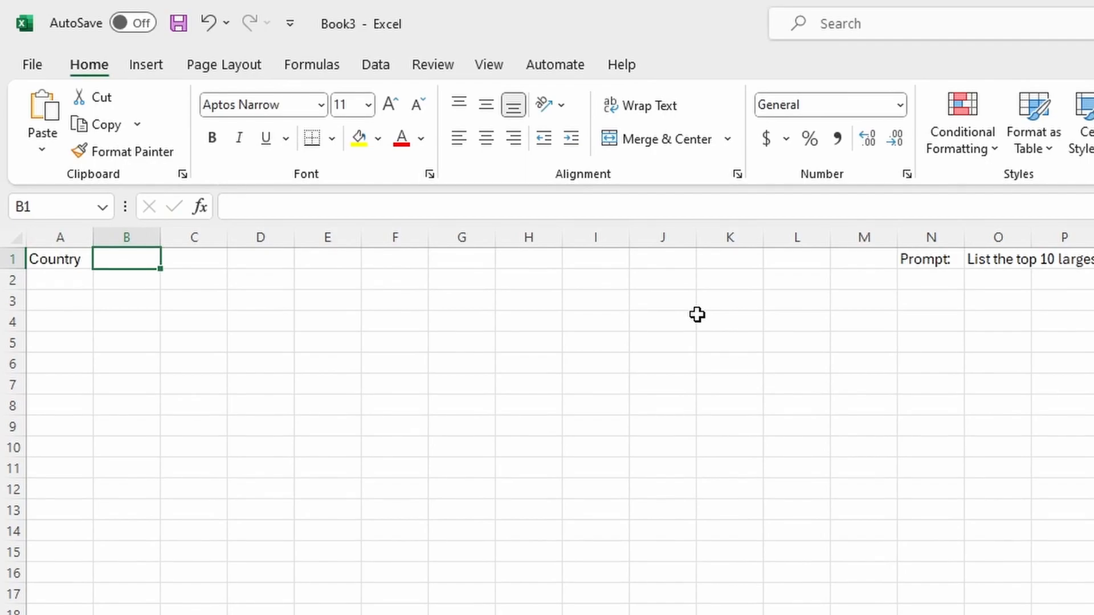
text(Record High Temp)
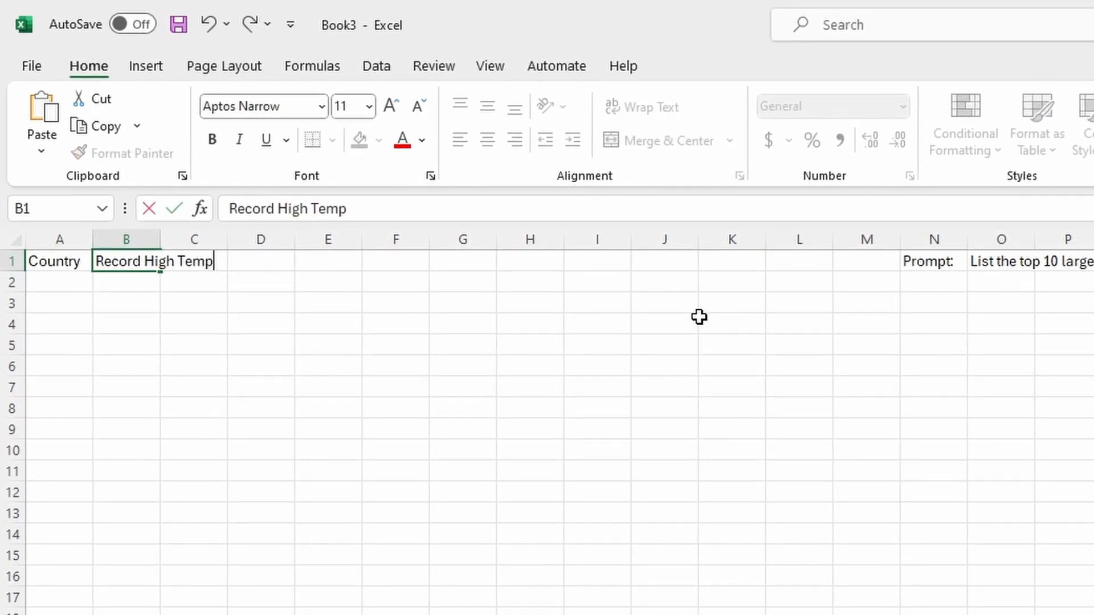
key(Tab)
text(Record Low Temp)
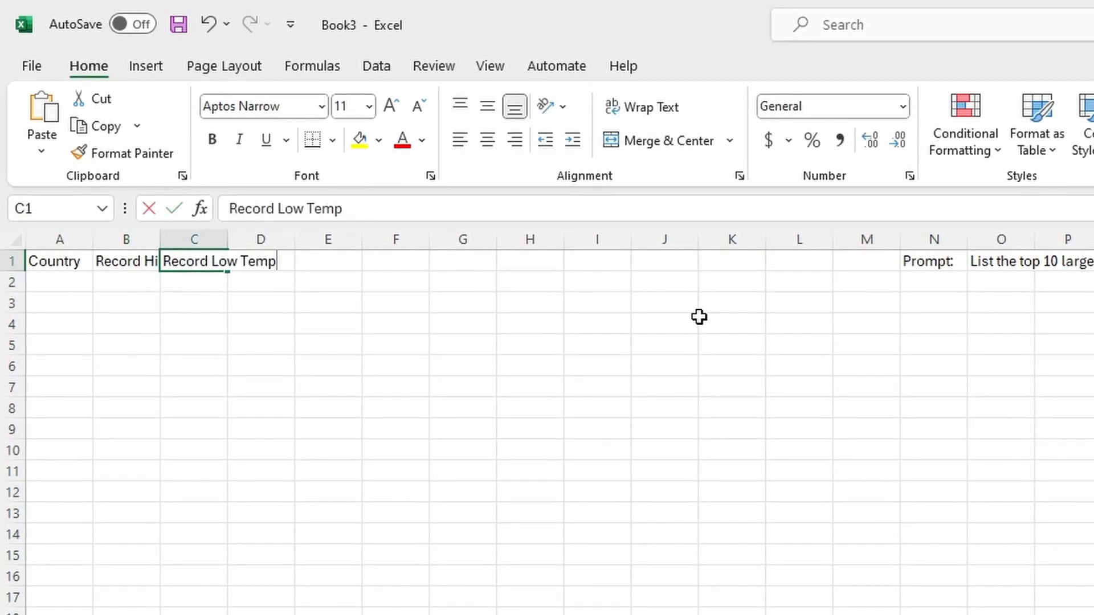
Step: Enter the heading "Life Expectancy - Males" in D1 and copy it to E1, changed to "Life Expectancy - Females"
key(Tab)
text(Life )
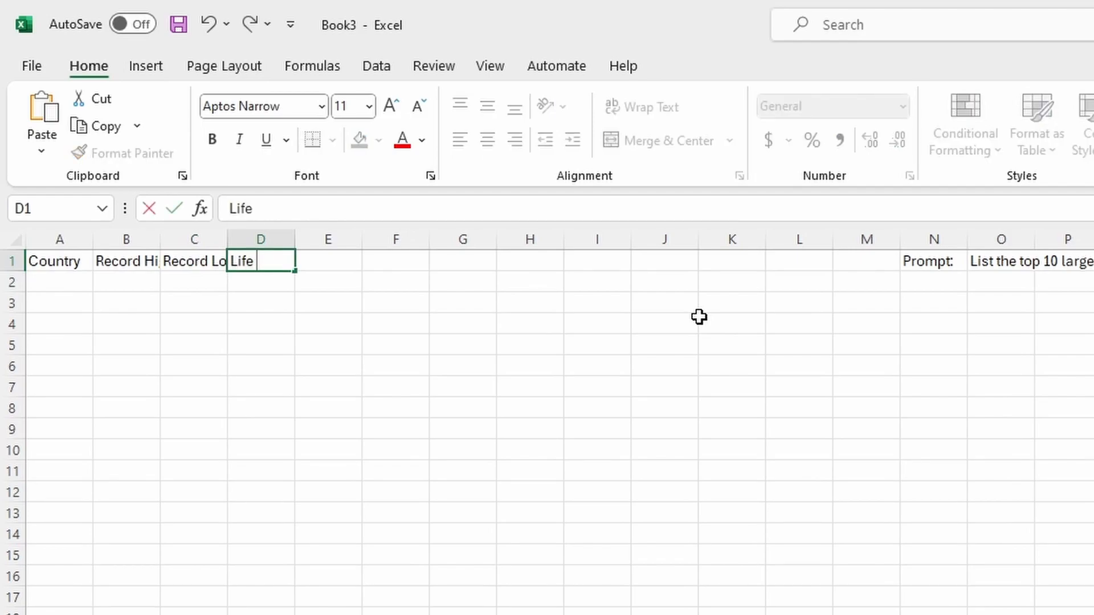
text(Expectancy)
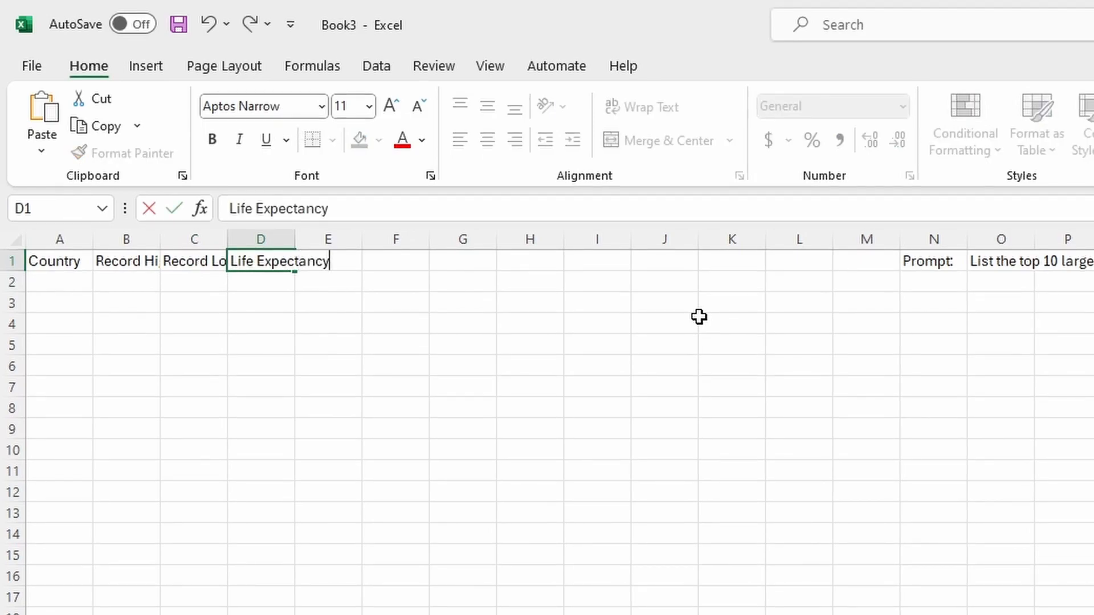
text( - Males)
key(ctrl+Return)
key(ctrl+c)
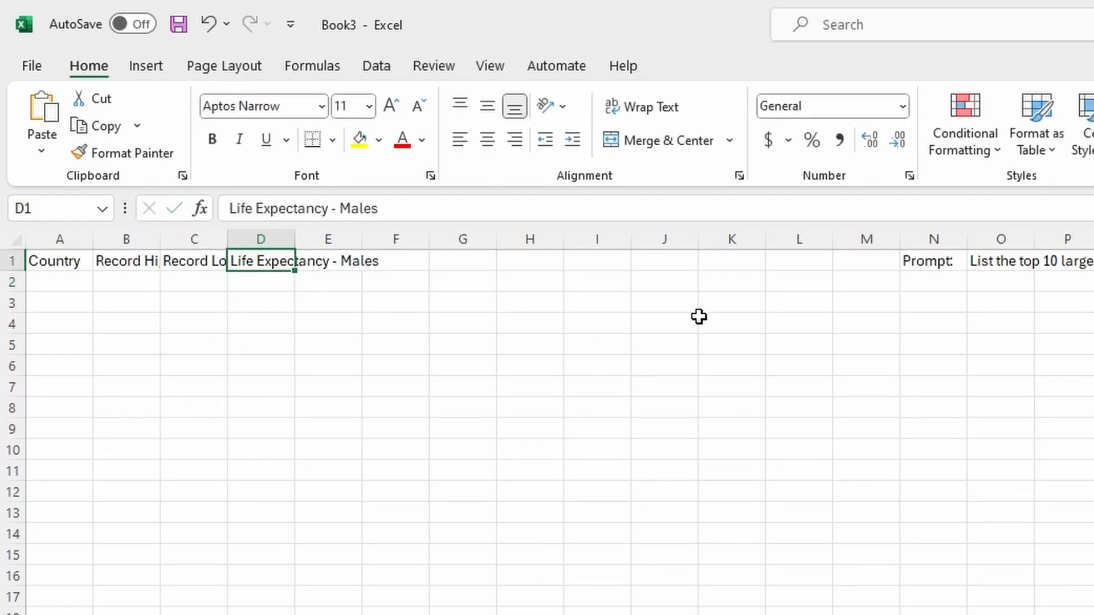
key(Right)
key(ctrl+v)
key(F2)
key(Left)
key(Left)
key(Left)
key(Left)
key(Left)
text(Fe)
key(Delete)
text(m)
key(Return)
Step: Autofit the widths of columns A to F to the heading text
key(Up)
key(Left)
key(Left)
key(Left)
key(Left)
drag(87, 238, 387, 239)
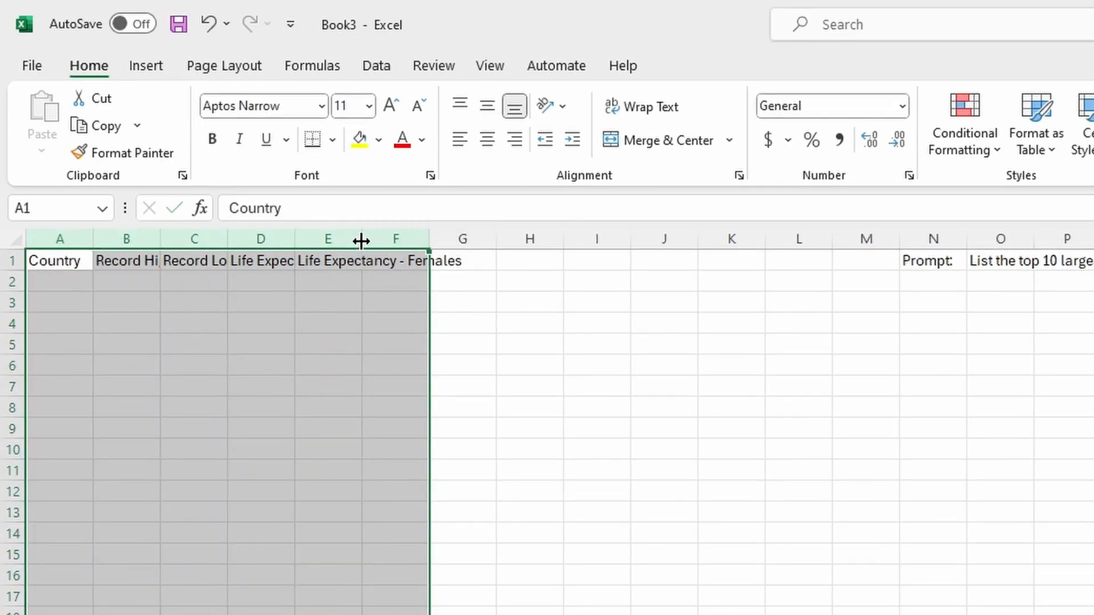
double_click(362, 239)
click(269, 297)
Step: Enter an AI.TABLE formula in A2 with O1 as the prompt and A1:E1 as the header
click(62, 280)
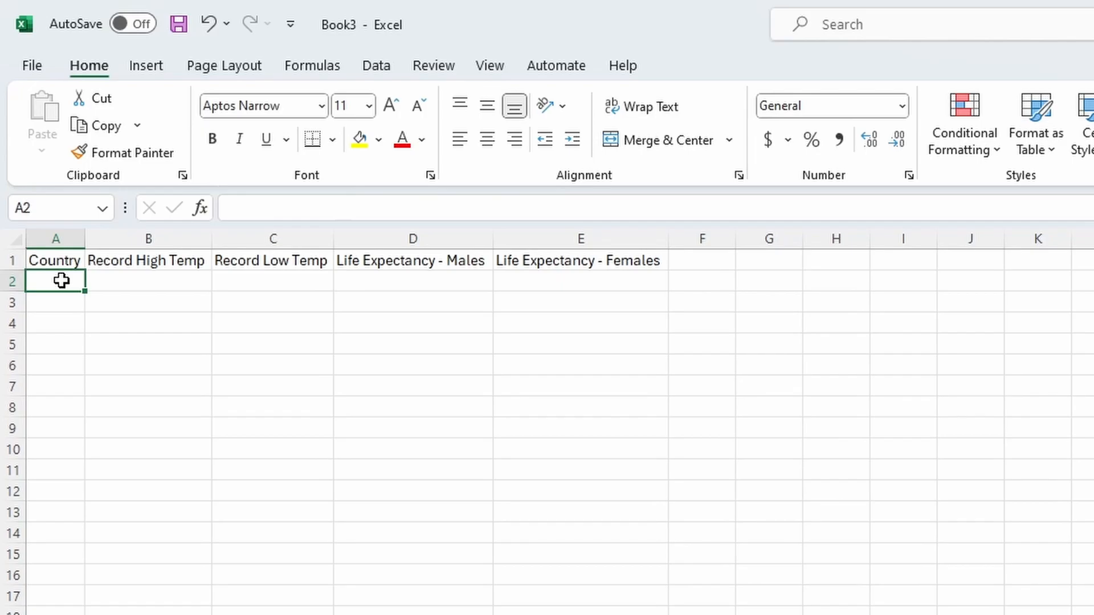
text(=ai.)
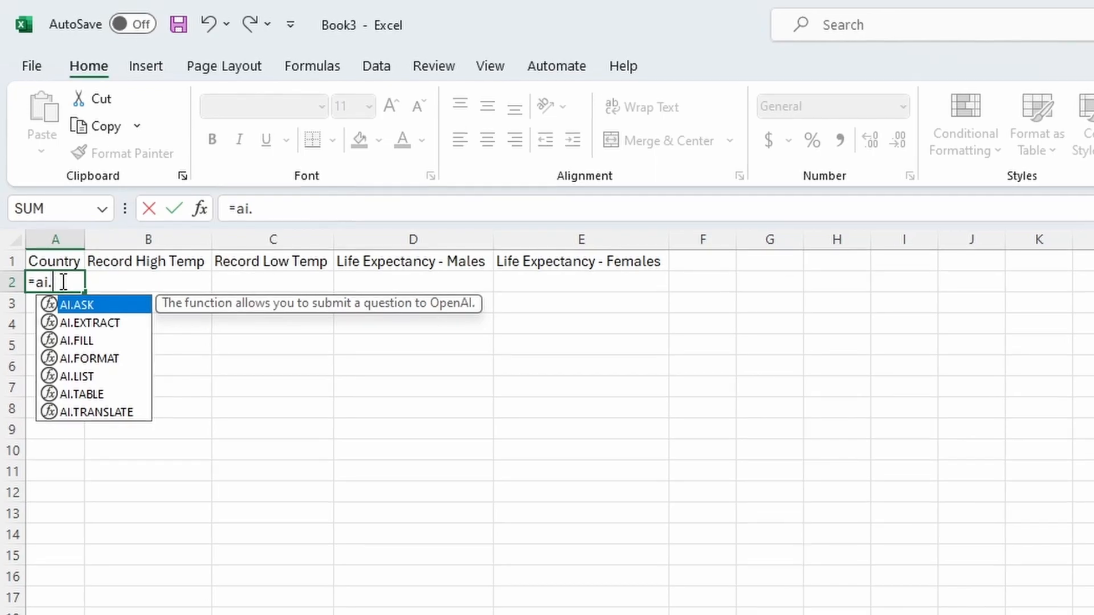
click(94, 396)
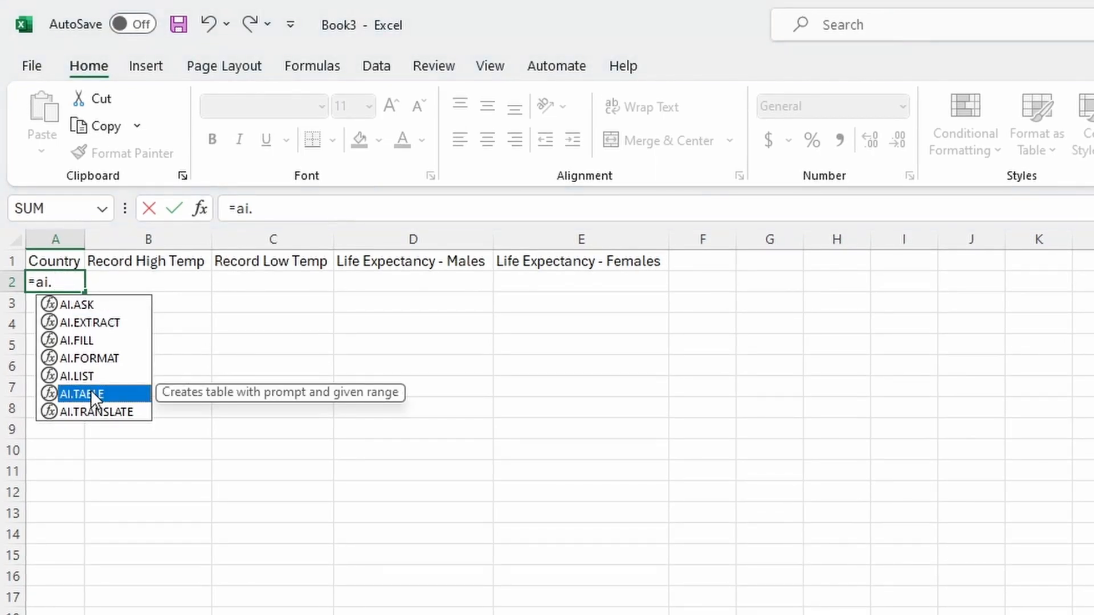
double_click(91, 393)
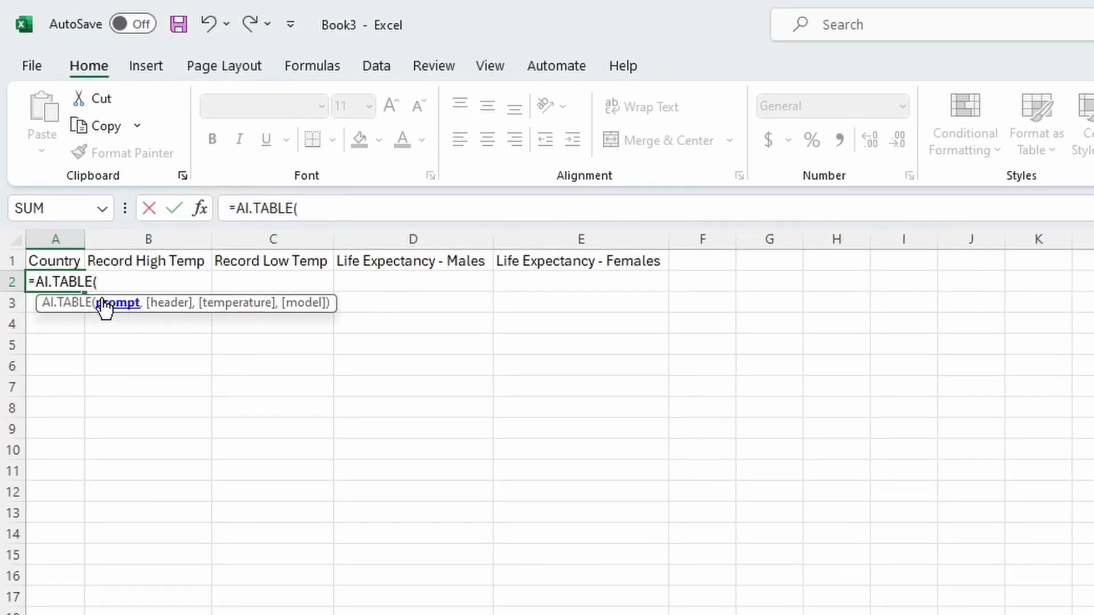
text(O1)
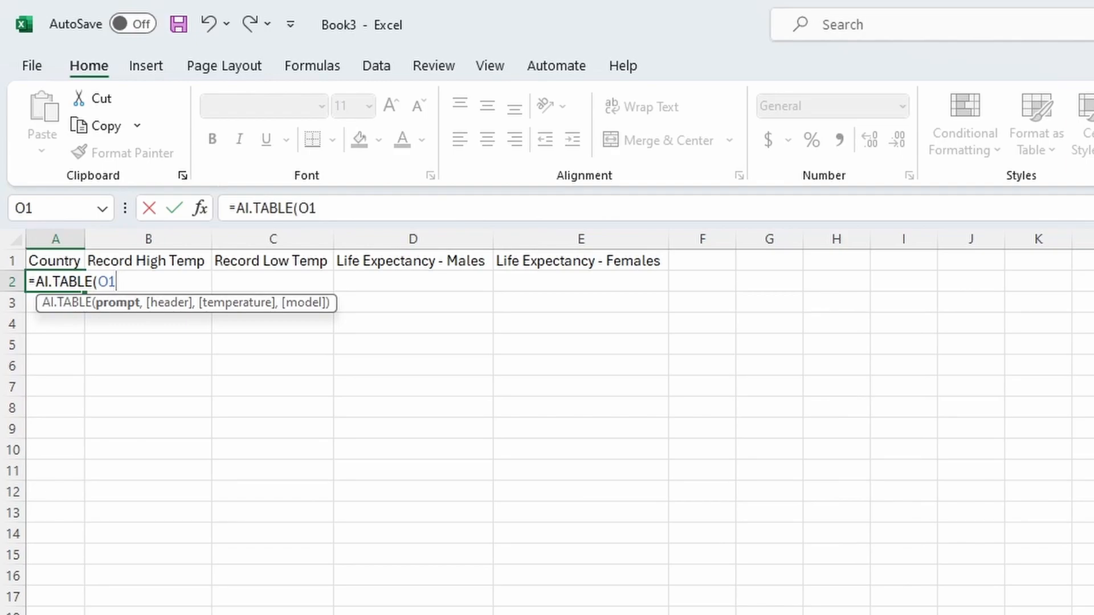
text(,)
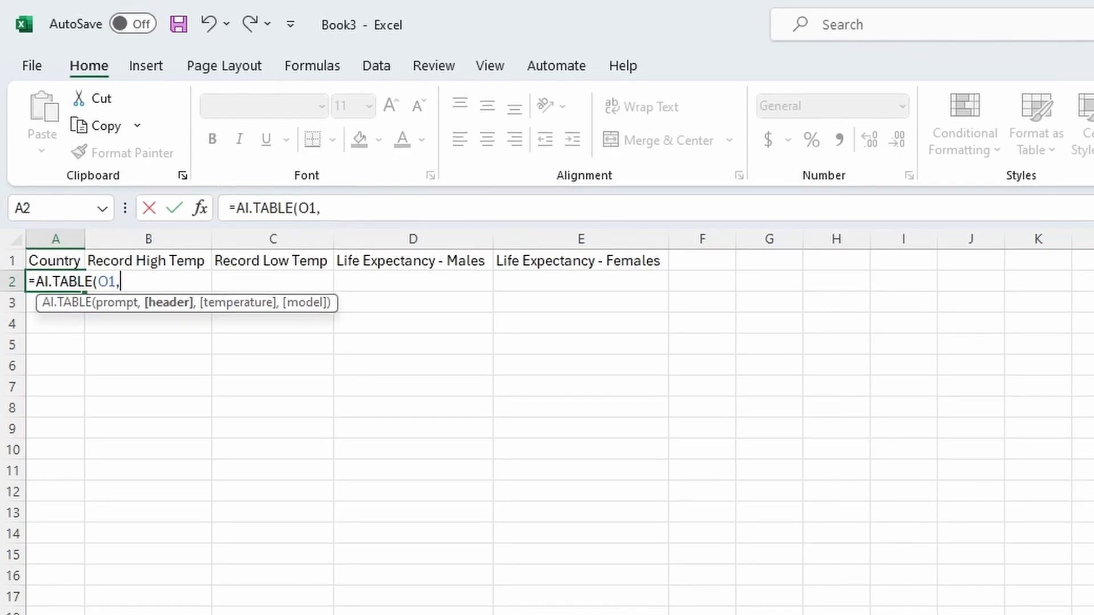
drag(64, 260, 564, 252)
key(Return)
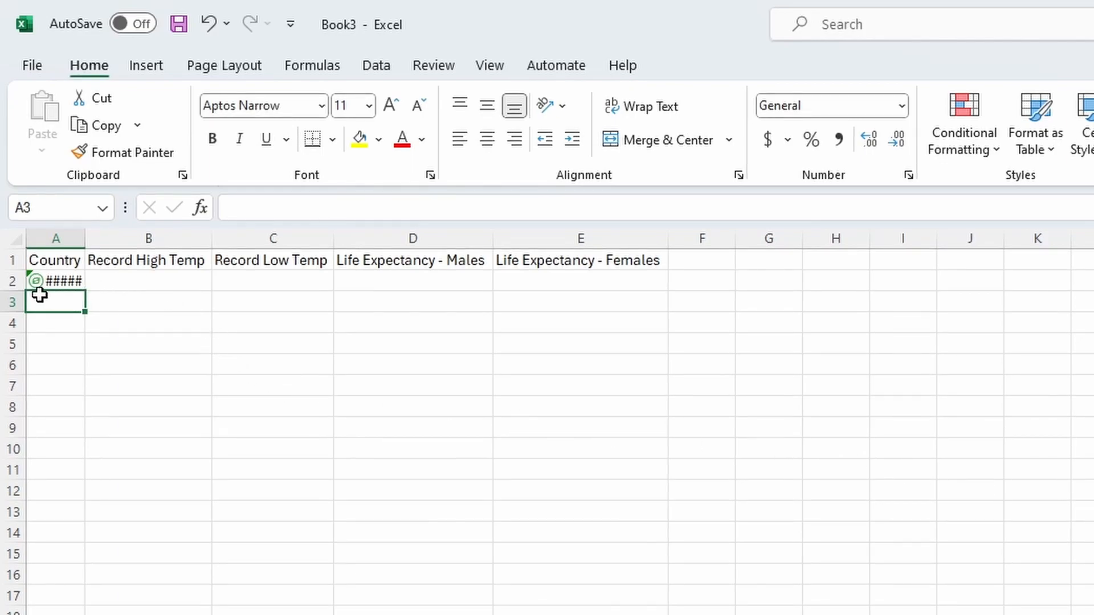
Step: Widen column A so that the country names fit
drag(88, 244, 122, 244)
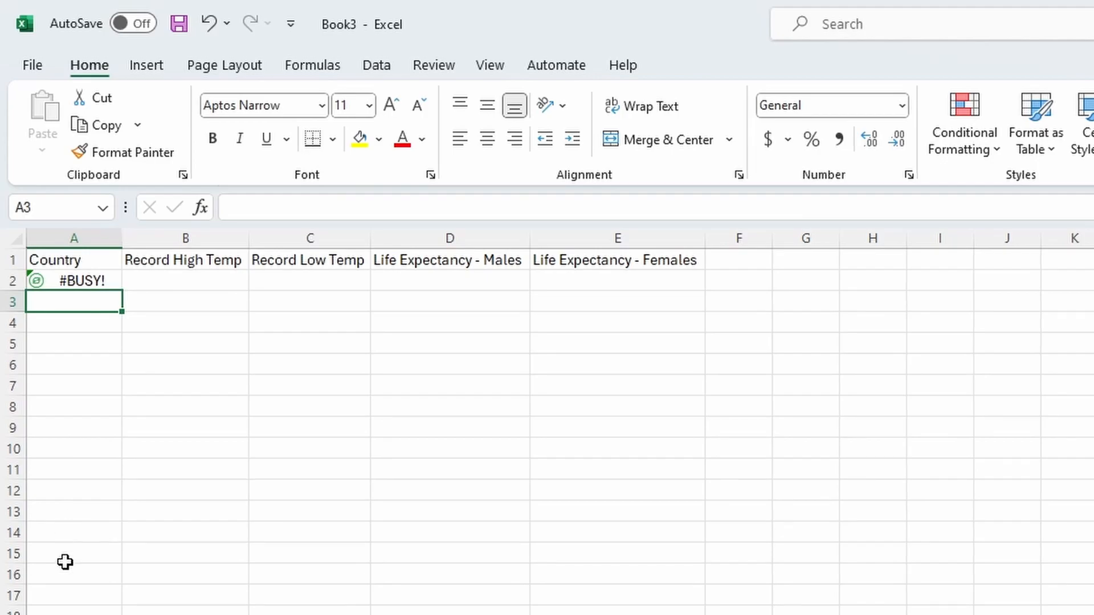
click(74, 510)
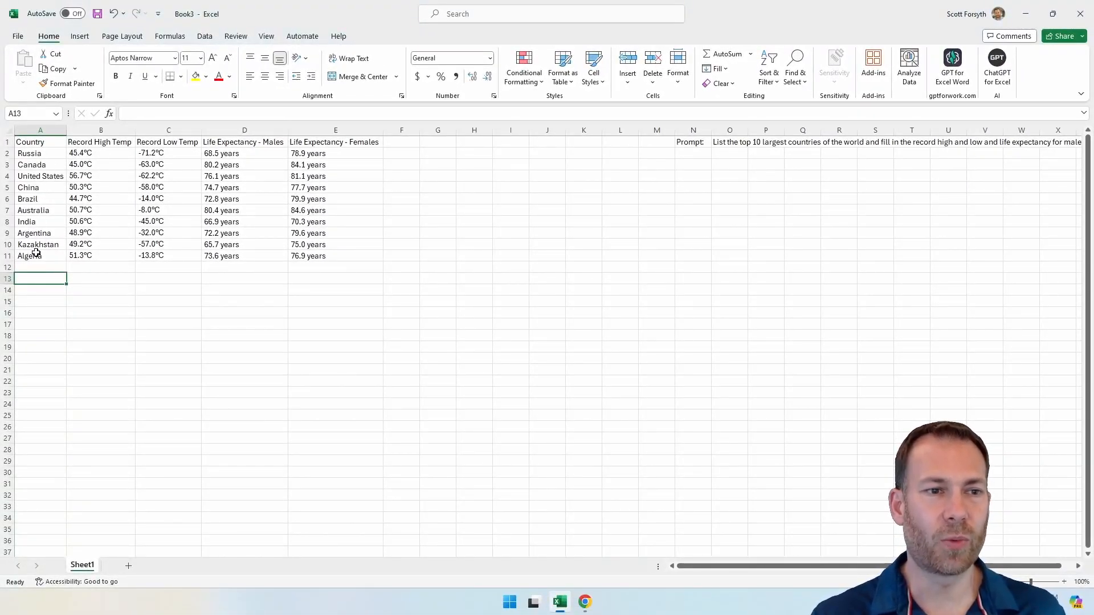
Step: Examine the temperature records and life expectancy values in the generated country table
click(167, 153)
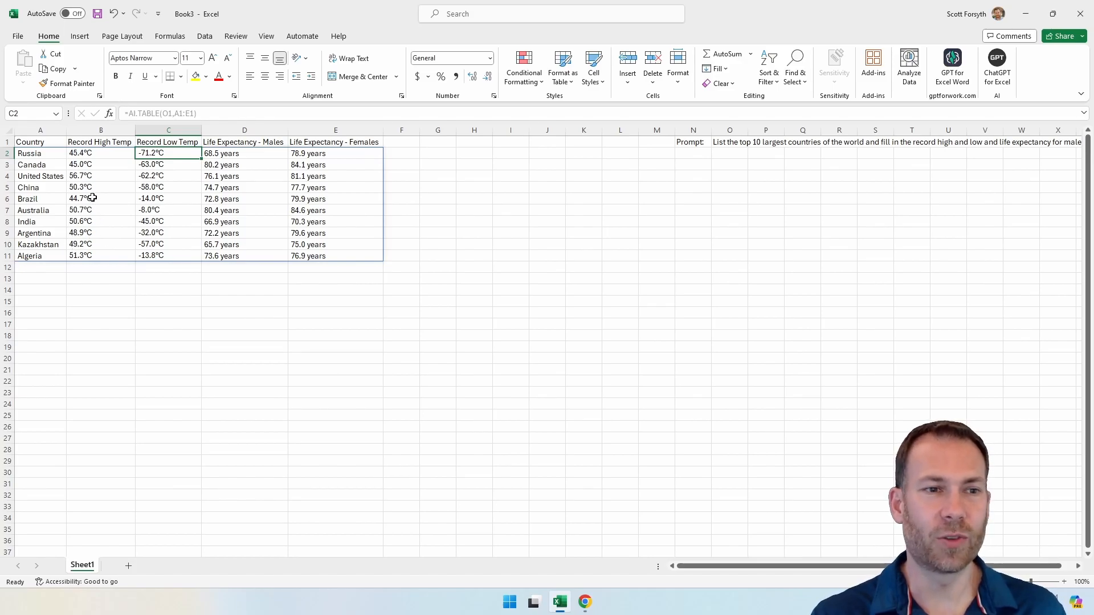
click(103, 175)
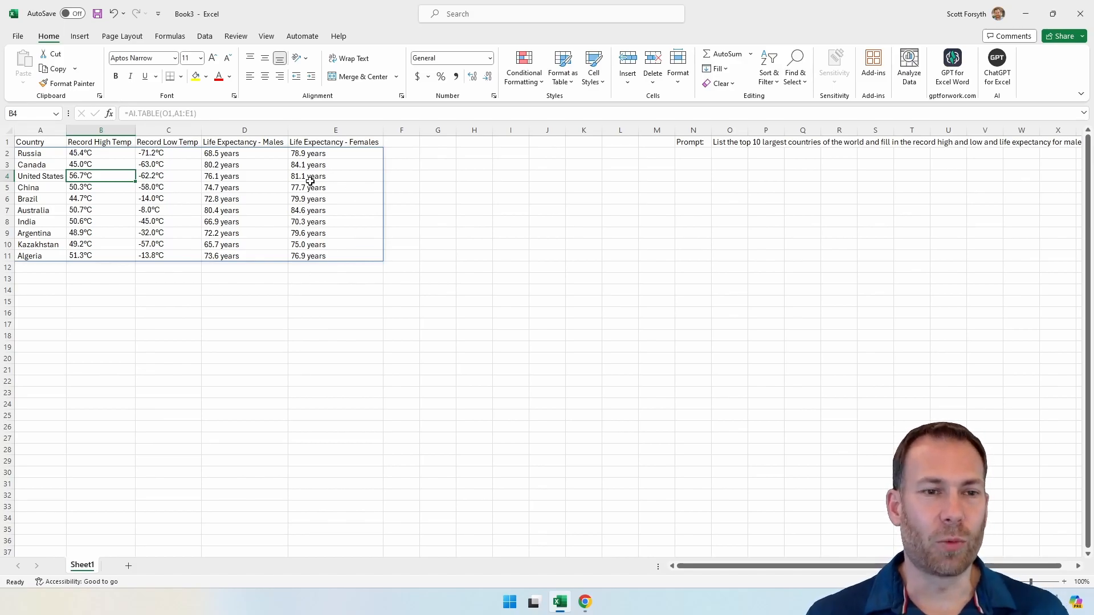
key(Left)
key(Up)
key(Up)
key(Up)
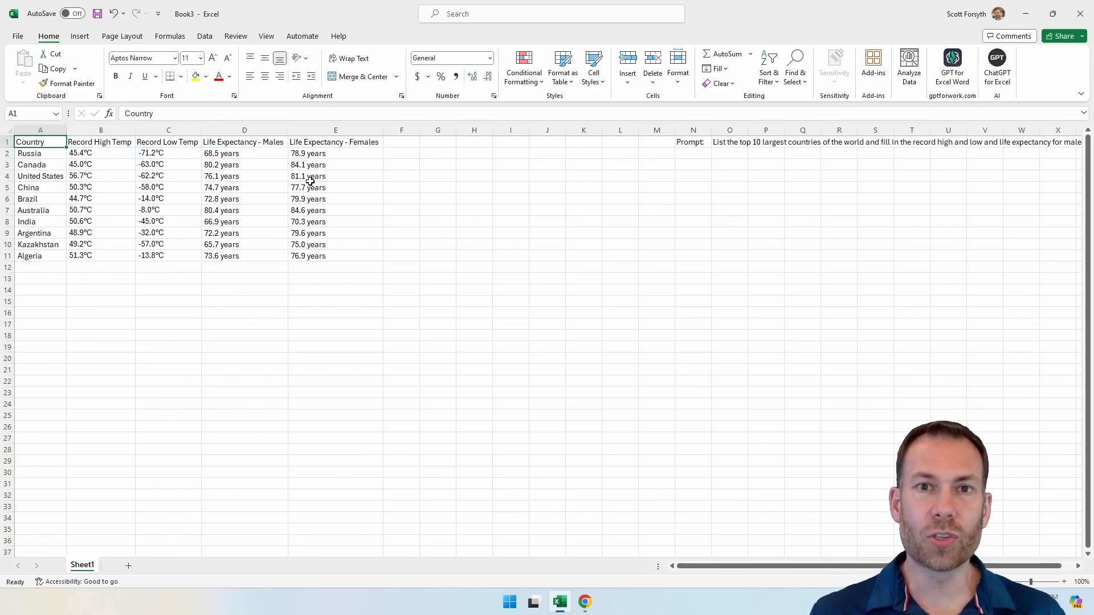
click(33, 282)
click(403, 140)
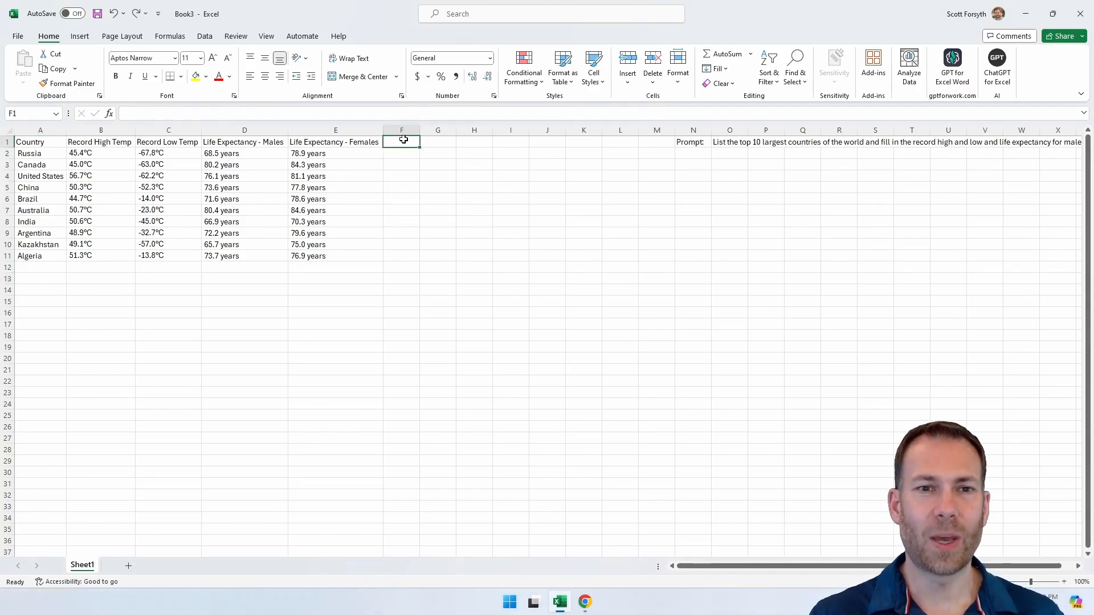
Step: Enter "Prompt: Reword the following email and make it more professional." in N14
key(Down)
key(Down)
key(Down)
key(Down)
key(Down)
key(Down)
key(Down)
key(Down)
key(Down)
key(Down)
key(Down)
key(Down)
key(Down)
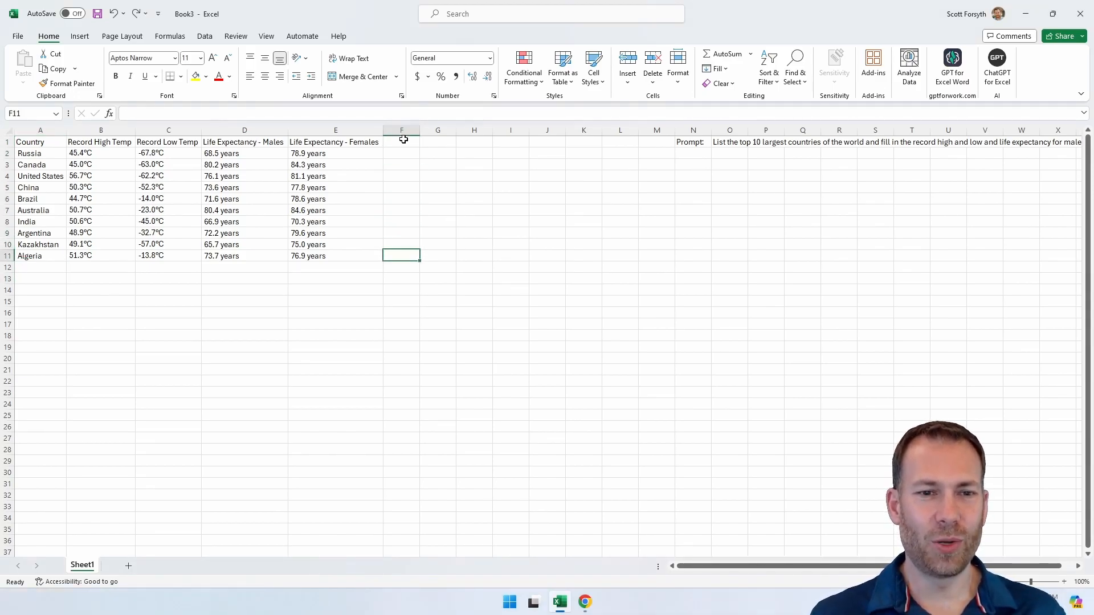
key(Left)
key(Left)
key(Left)
key(Left)
key(Left)
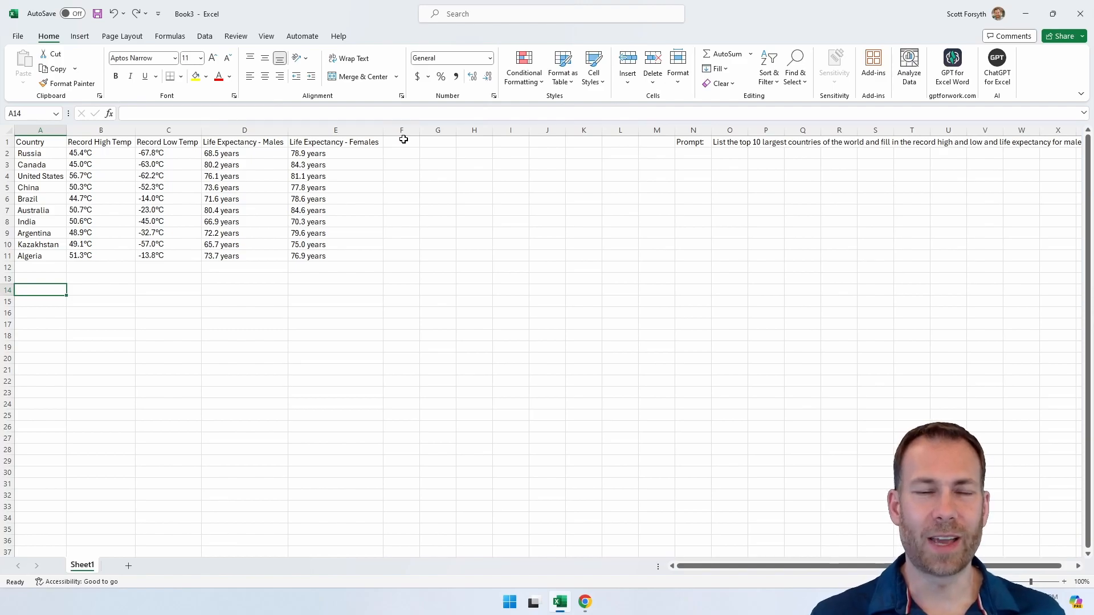
key(Right)
key(Right)
key(Right)
key(Right)
key(Right)
key(Right)
key(Right)
key(Right)
key(Right)
key(Right)
key(Right)
key(Right)
key(Right)
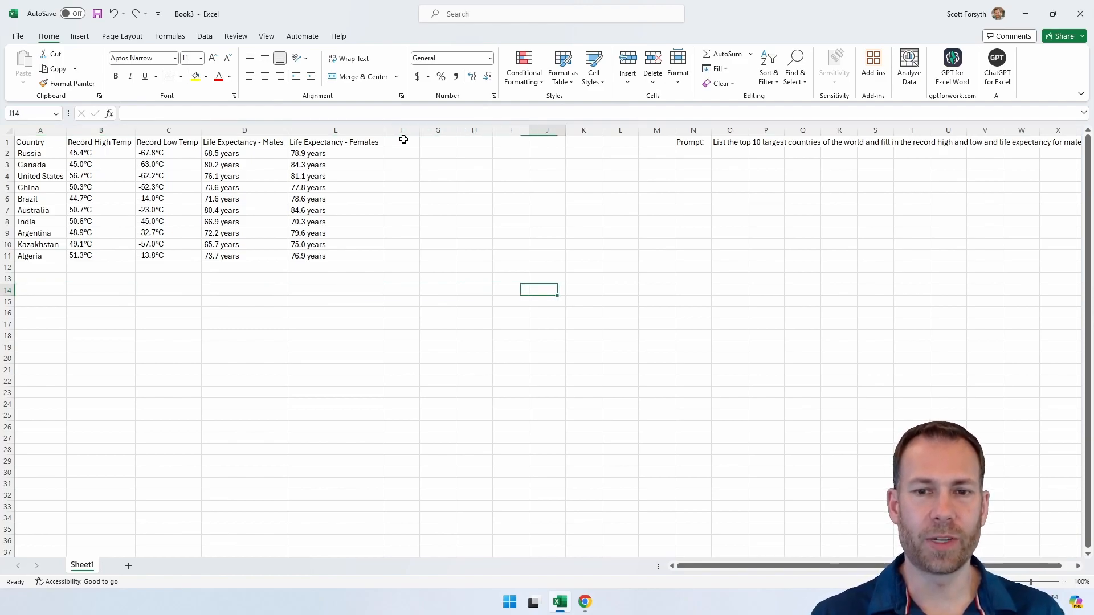
text(Prompt)
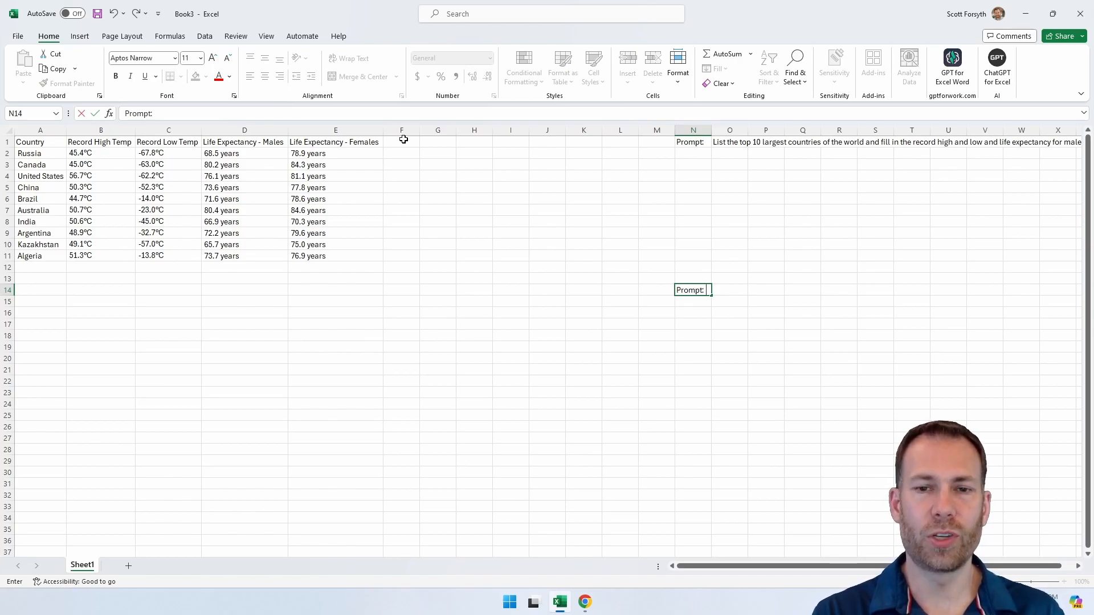
text(: Rewro)
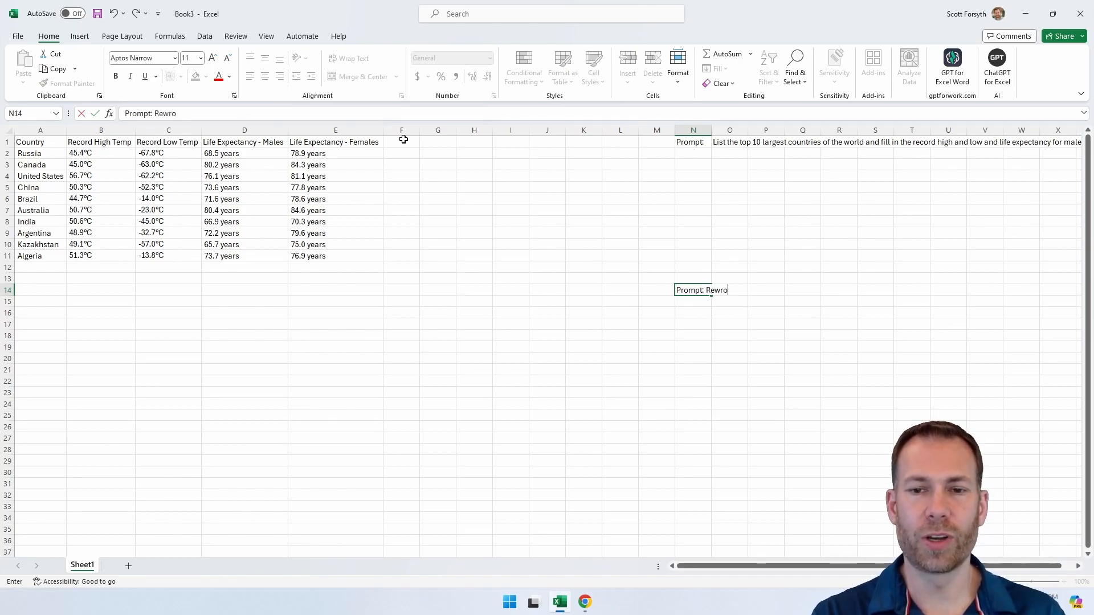
key(BackSpace)
key(BackSpace)
text(ord the foll)
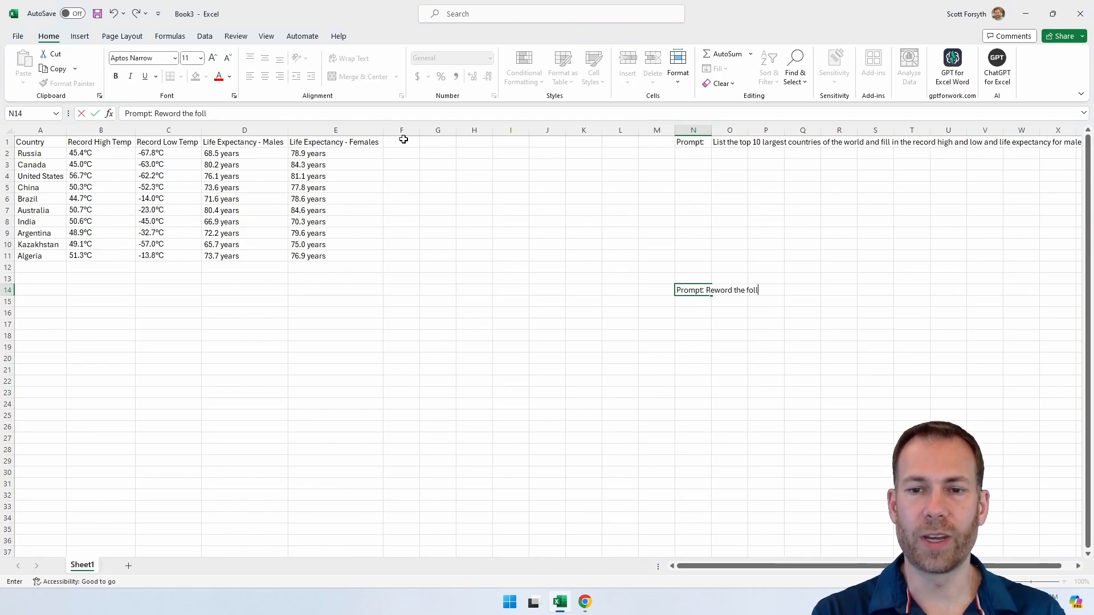
text(owing email and make it more professional)
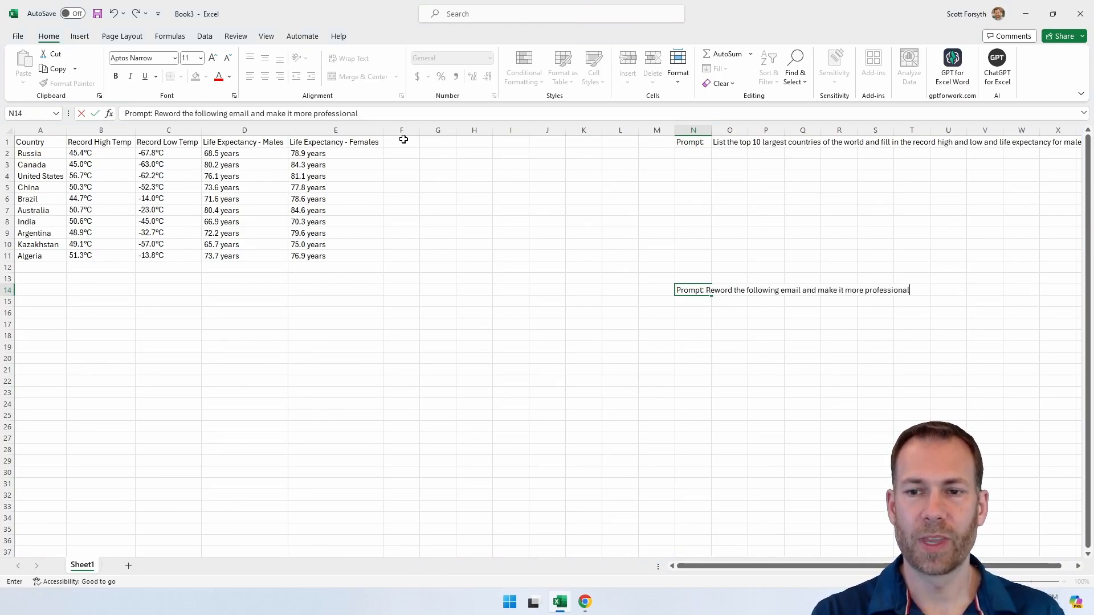
text(.)
key(Return)
Step: Enter the email texts "I'm not available tomorrow" in A14 and "No, I'm not interested" in A15
key(Up)
key(Left)
key(Left)
key(Left)
key(Left)
key(Left)
key(Left)
key(Left)
key(Left)
key(Left)
key(Left)
key(Left)
key(Left)
key(Left)
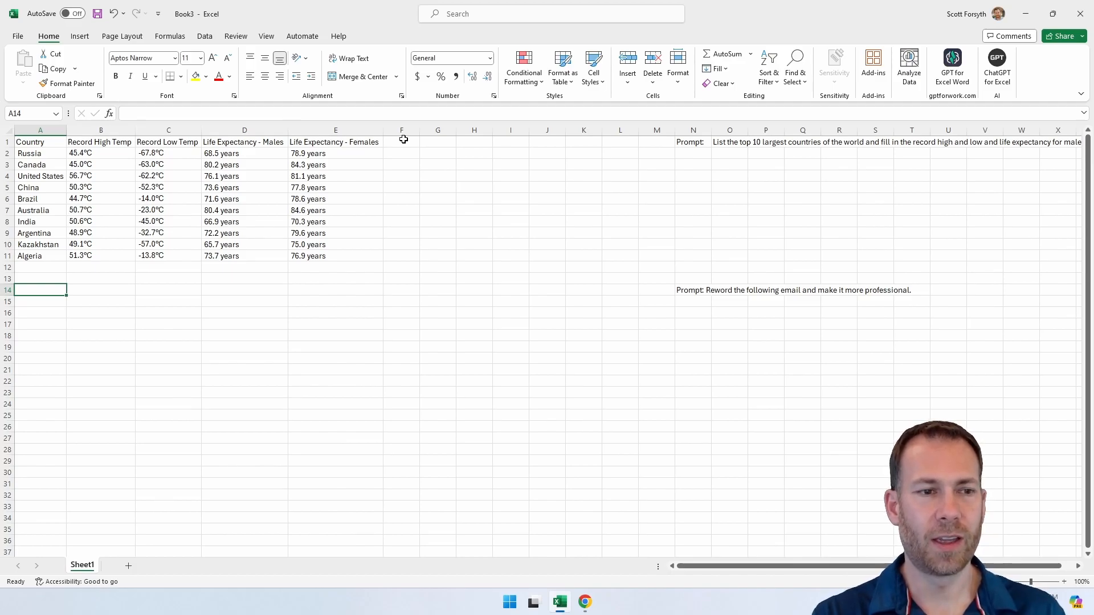
text(I'm not available tomorrow)
key(Return)
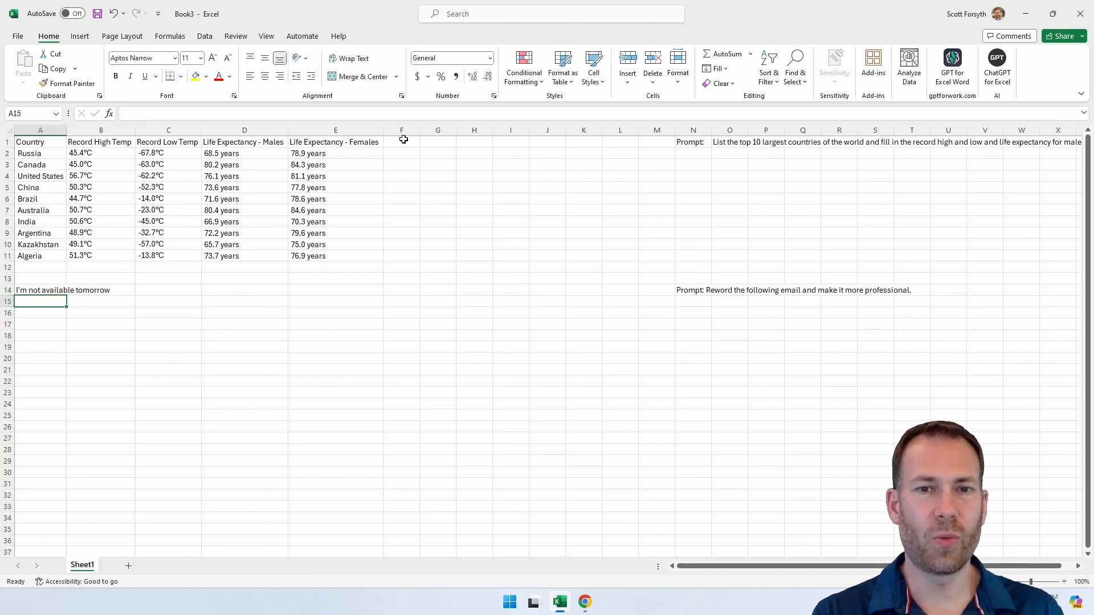
text(No, I'm not interested)
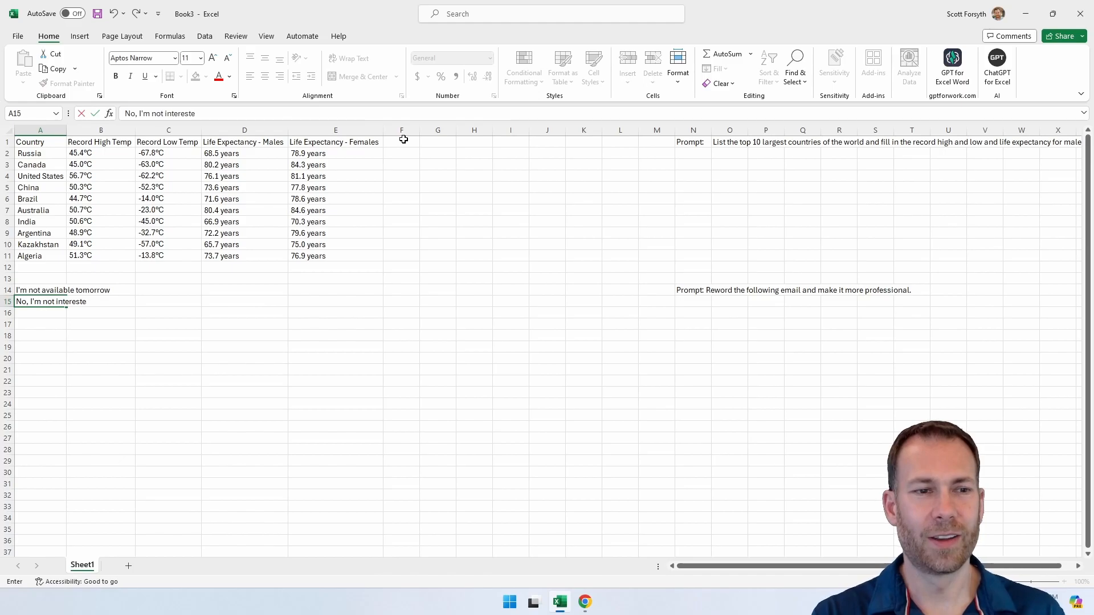
key(Return)
Step: Start an AI.ASK formula in B14 beside the first email text
key(Up)
key(Up)
key(Right)
text(=)
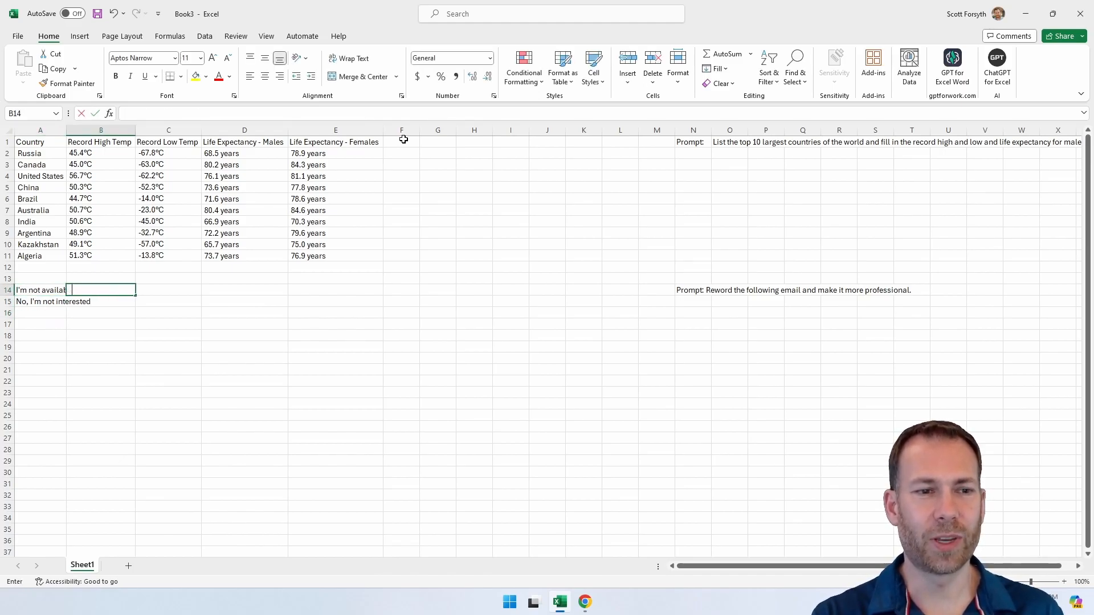
text(ai.)
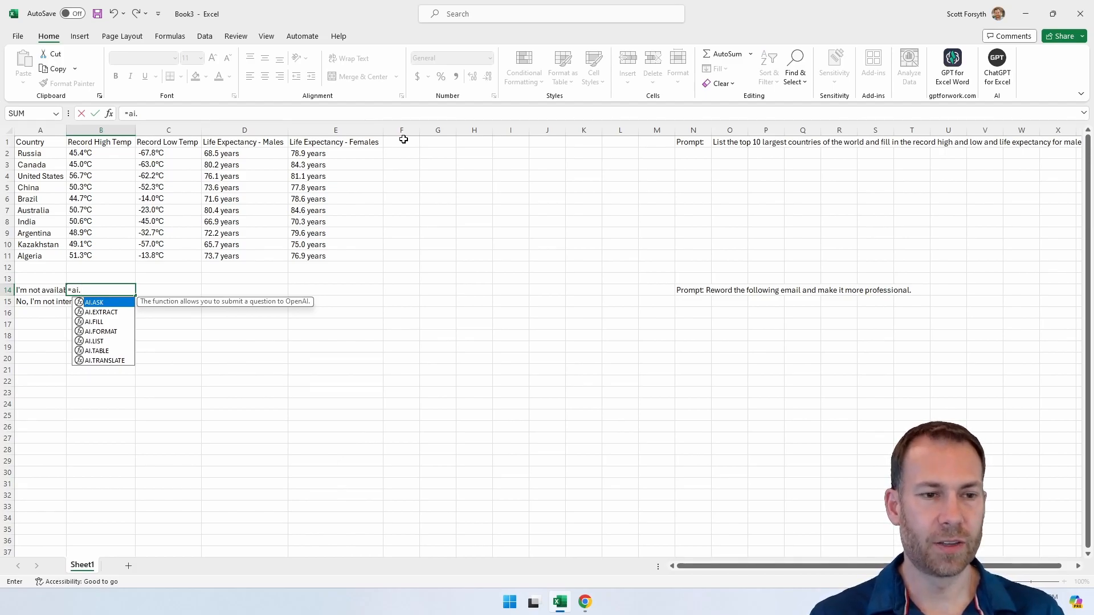
key(Tab)
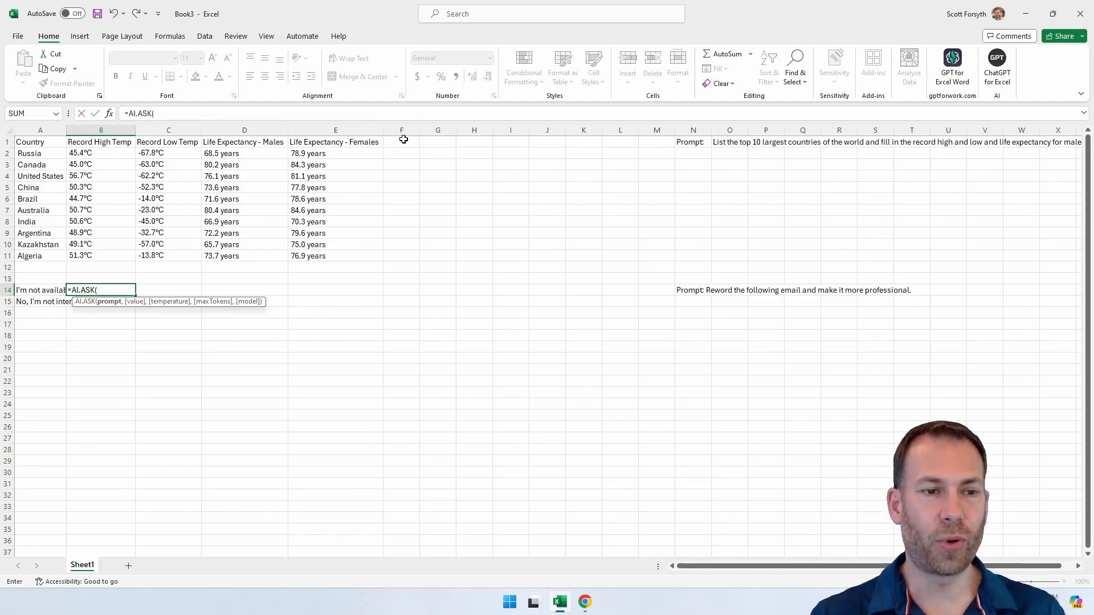
click(36, 292)
text(,)
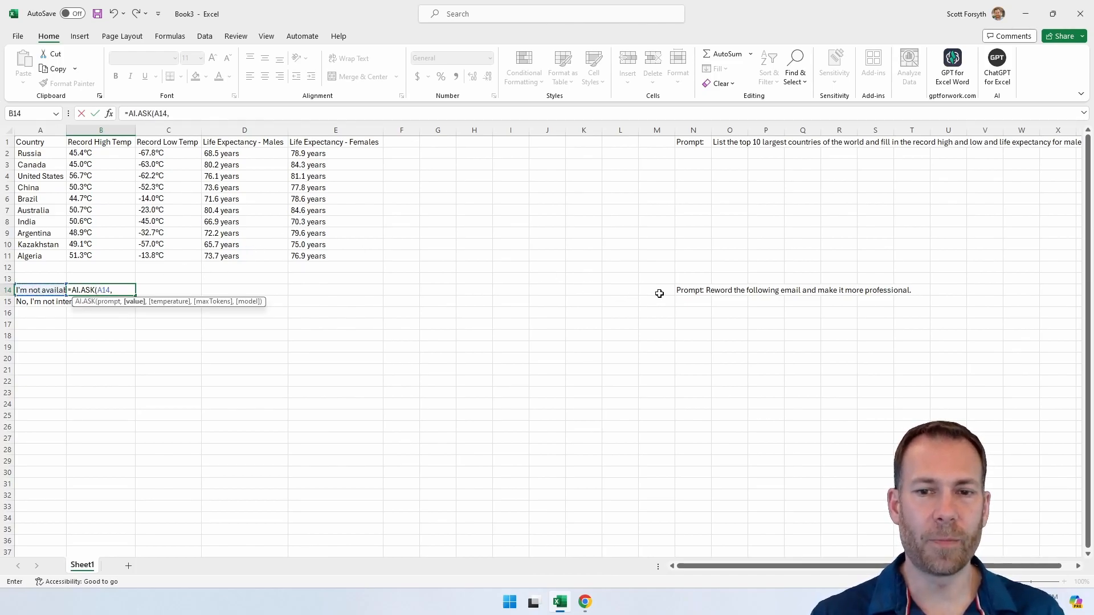
key(BackSpace)
key(BackSpace)
key(BackSpace)
key(BackSpace)
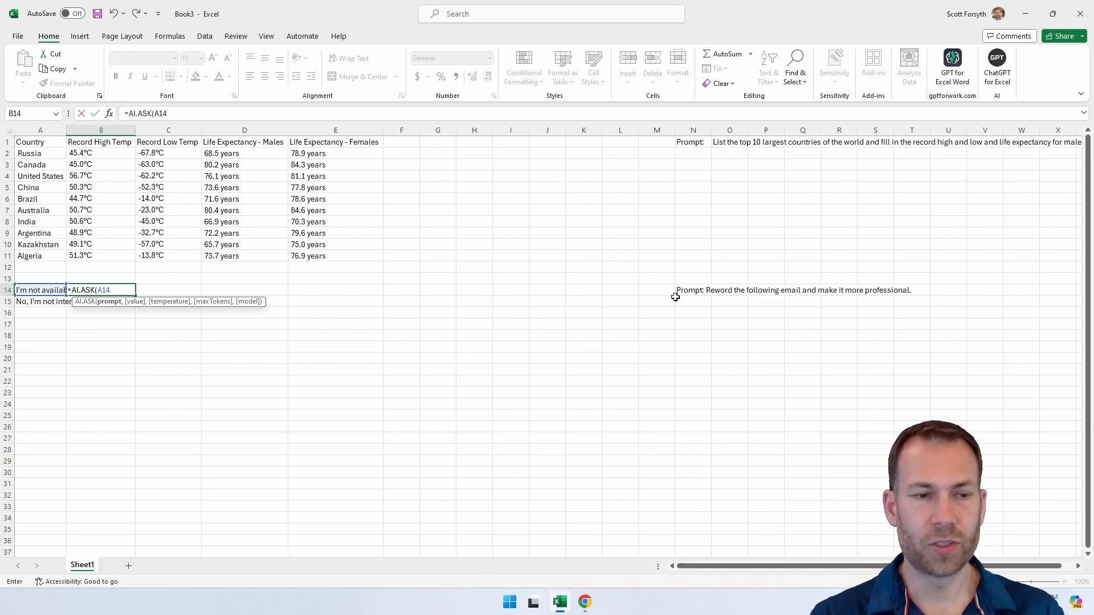
Step: Complete the AI.ASK formula with N14 as the prompt and A14 as the value
click(689, 290)
text(,)
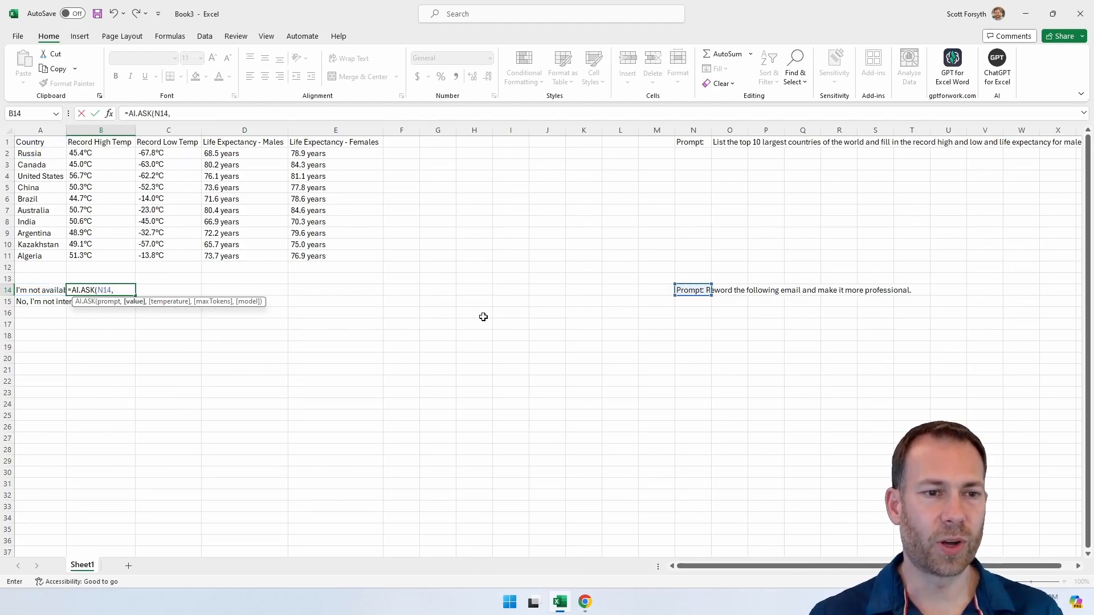
click(42, 291)
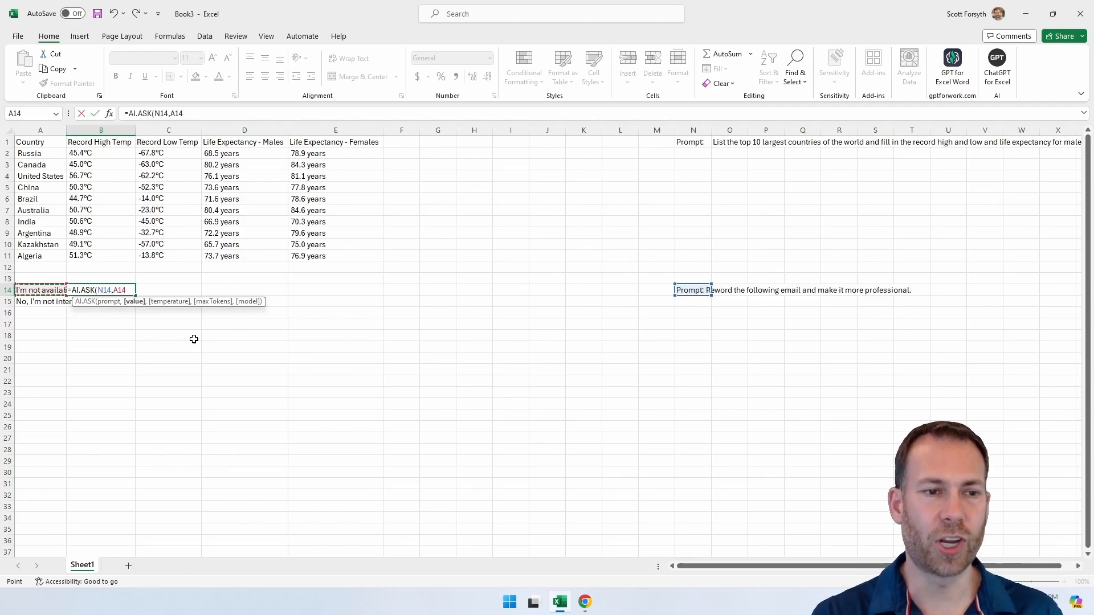
text())
key(Return)
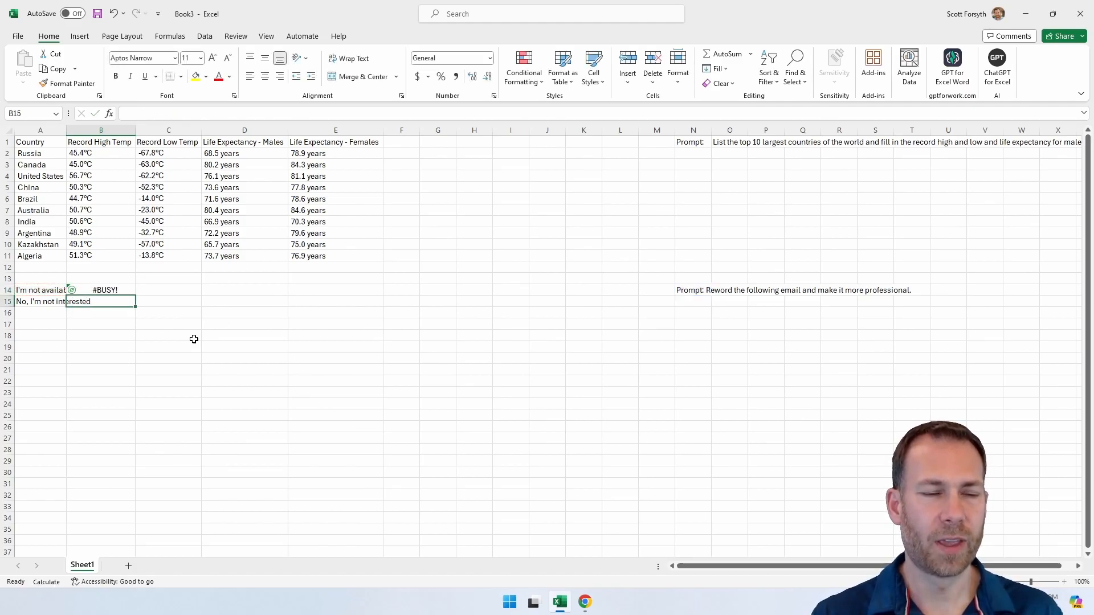
Step: Copy the reworded email from B14 into the blank Notepad++ document and move that window off this screen
key(Up)
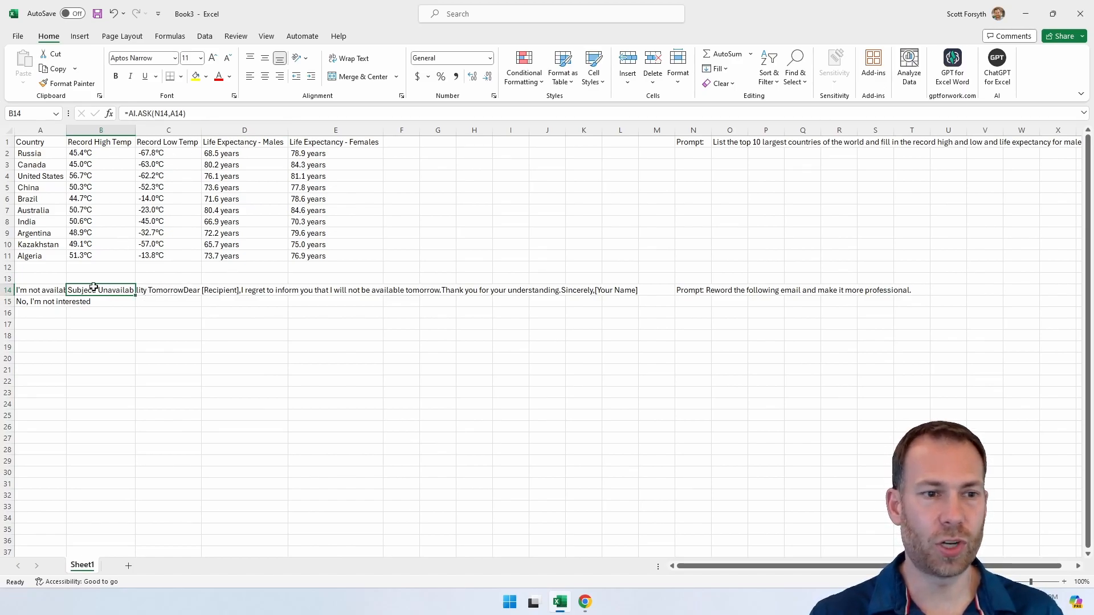
key(ctrl+c)
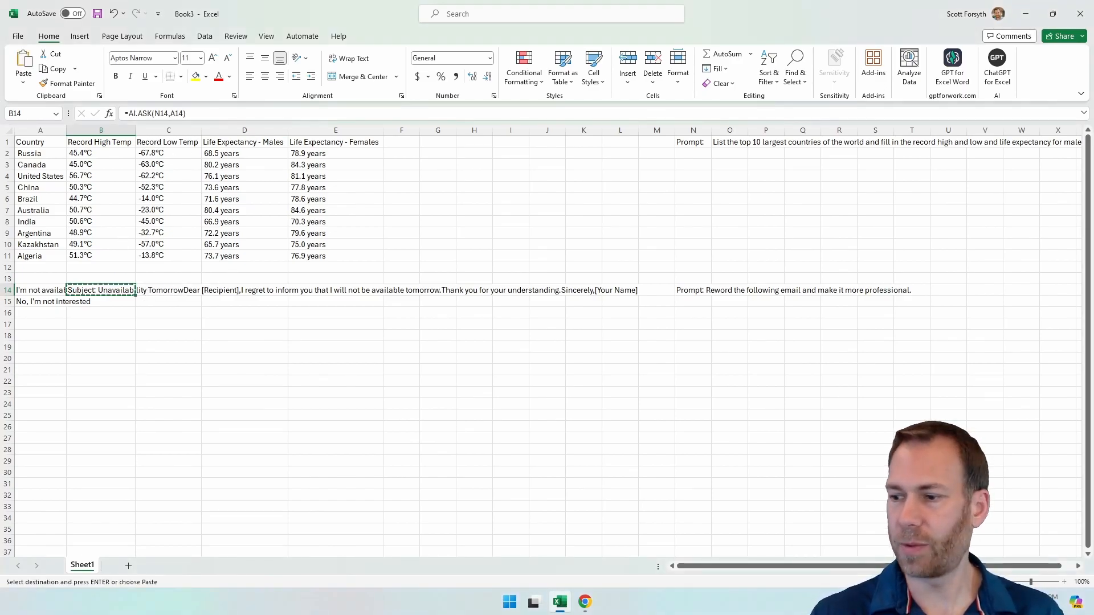
key(alt+Tab)
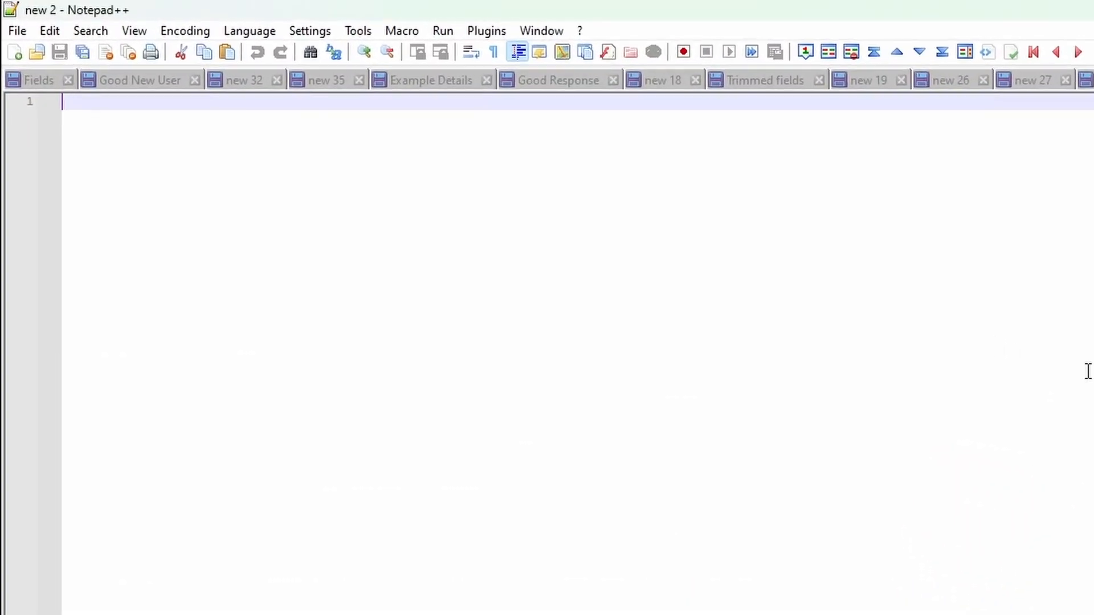
key(ctrl+v)
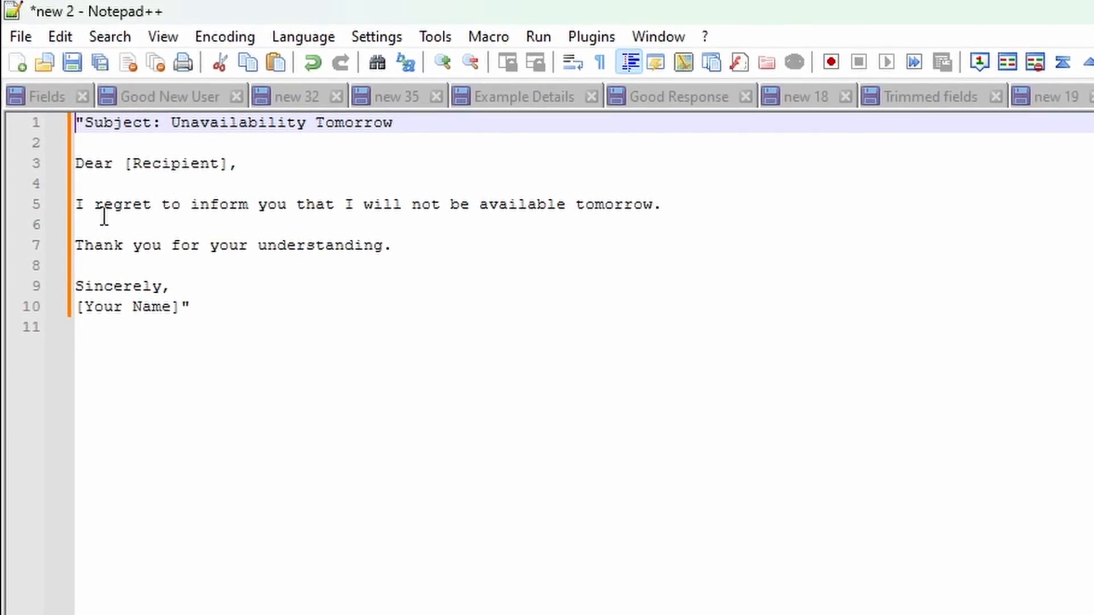
click(331, 309)
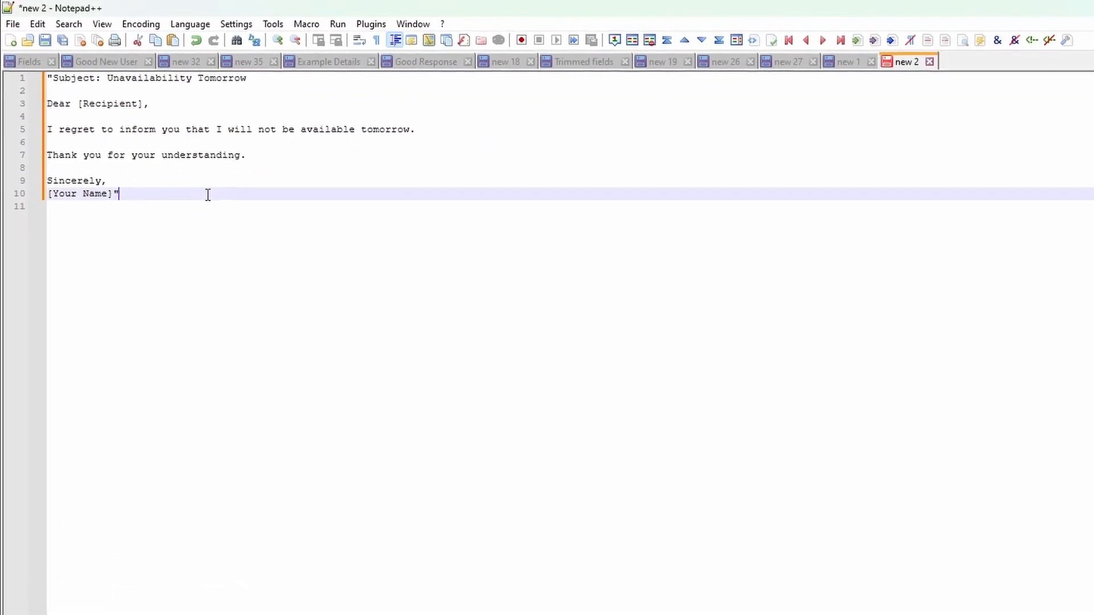
key(super+shift+Right)
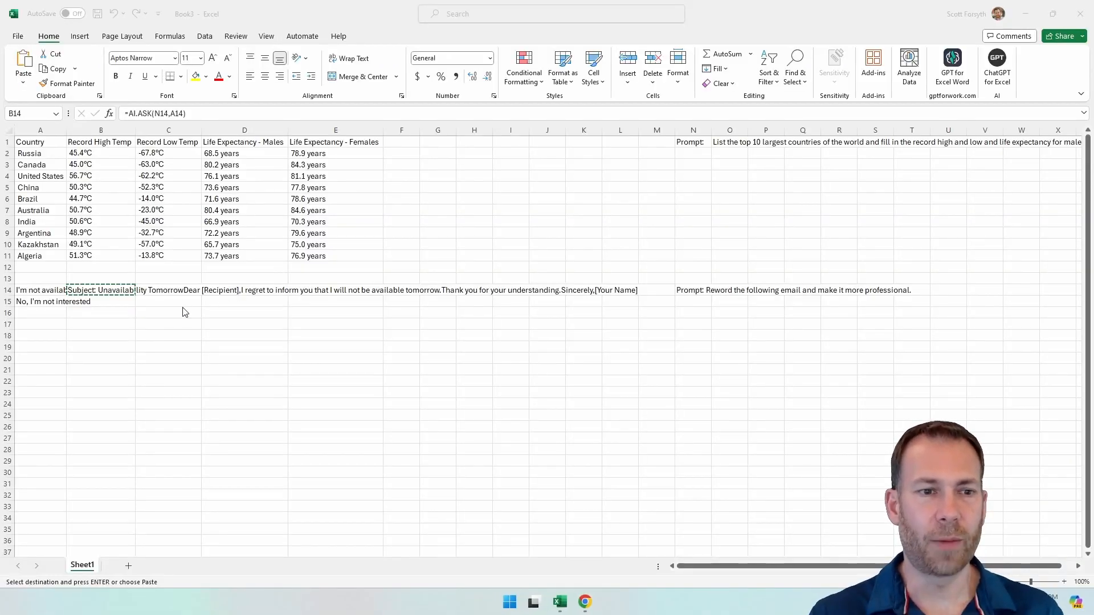
Step: Make the prompt reference in B14's formula absolute as $N$14 and copy the formula to B15
click(39, 292)
click(85, 299)
key(Up)
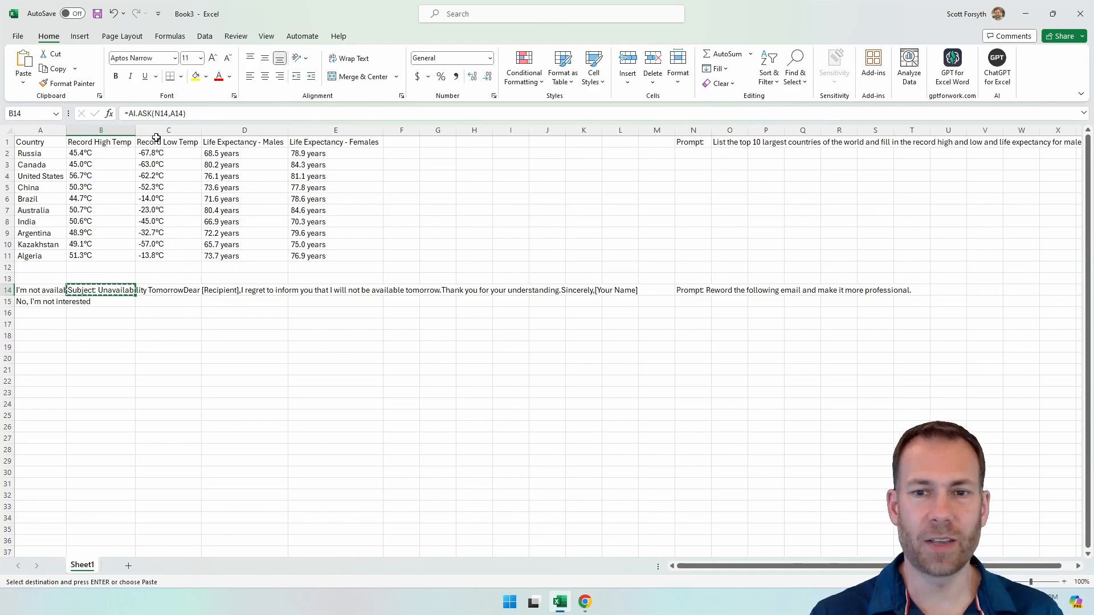
click(162, 116)
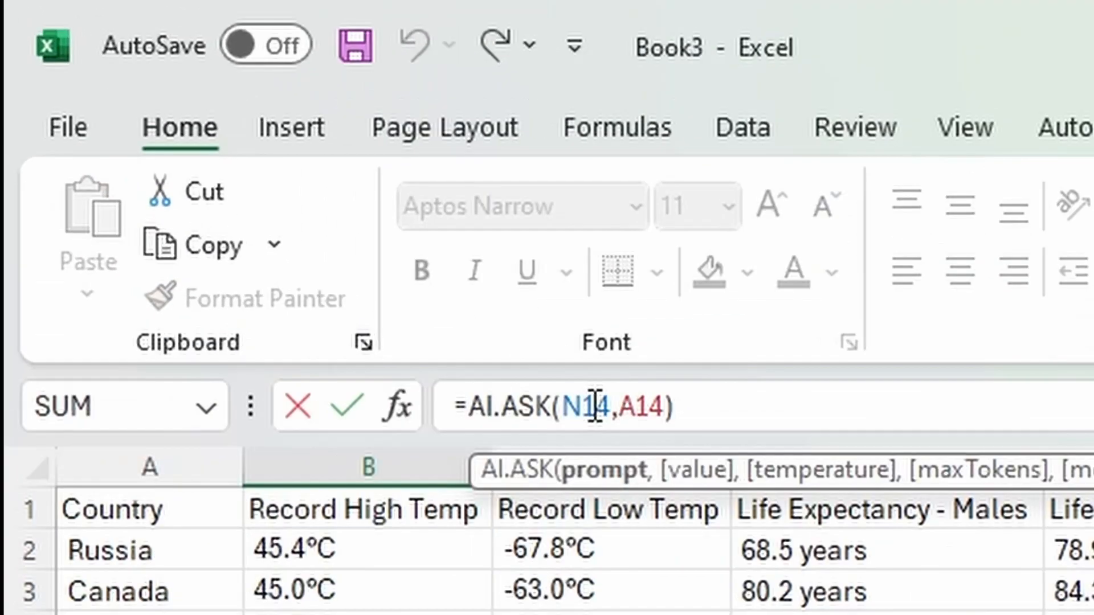
key(F4)
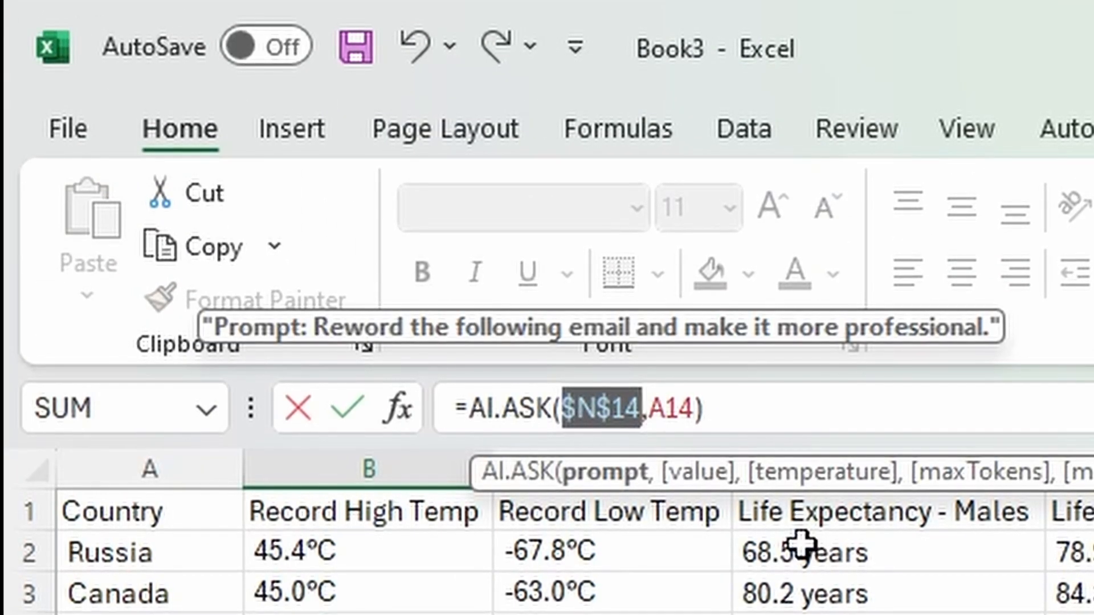
key(Return)
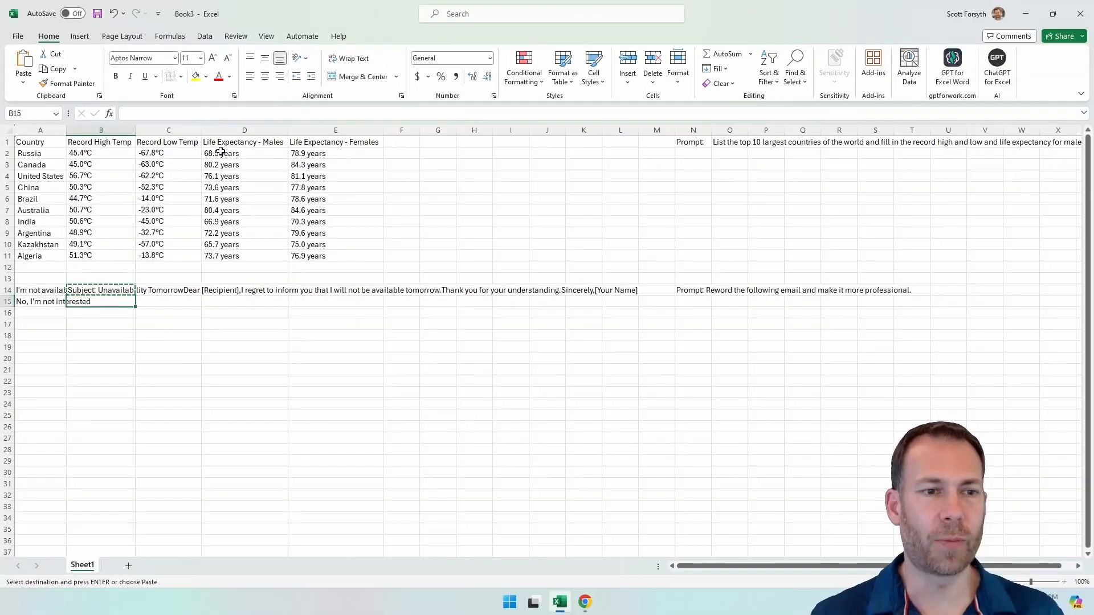
key(ctrl+v)
key(Down)
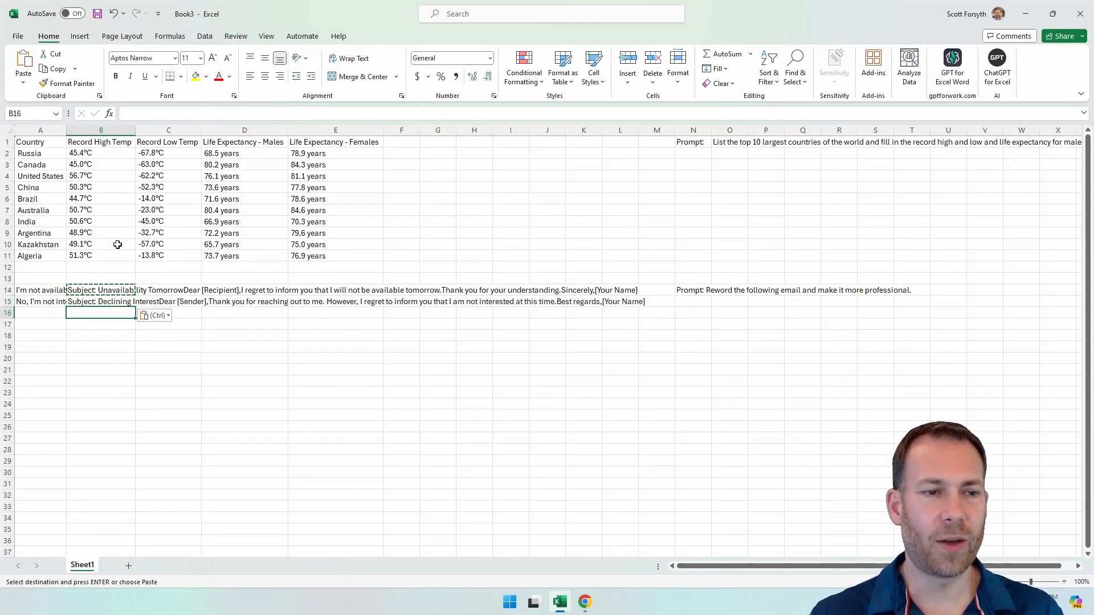
Step: Copy the reworded email from B15 and paste it below the first email in the Notepad++ document
click(102, 303)
key(ctrl+c)
key(alt+Tab)
key(Return)
key(Return)
key(ctrl+v)
key(Return)
key(Return)
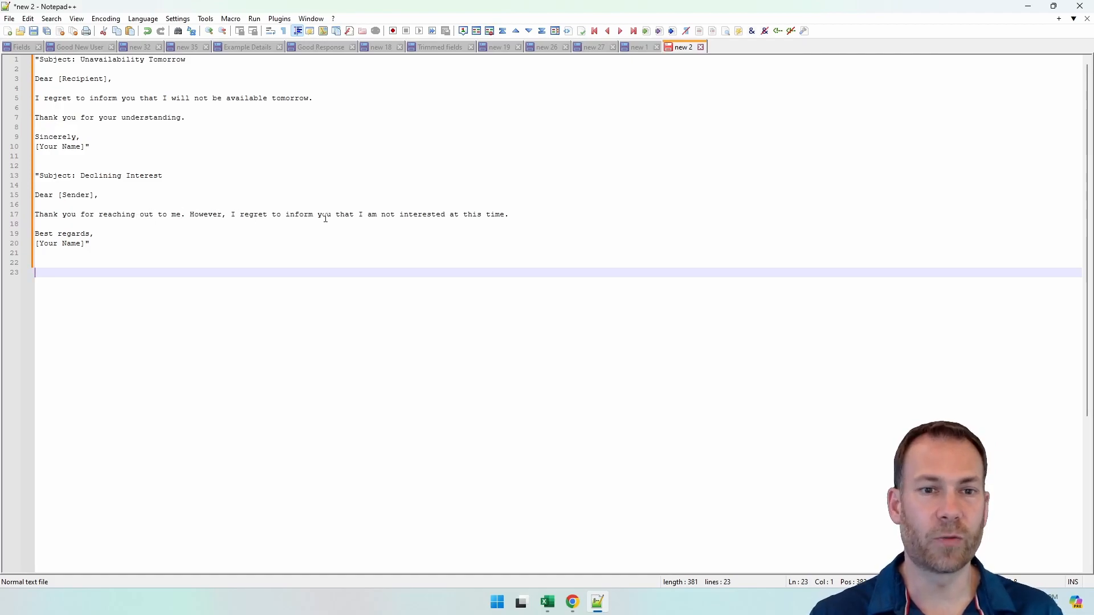
click(520, 214)
drag(95, 254, 85, 157)
click(282, 340)
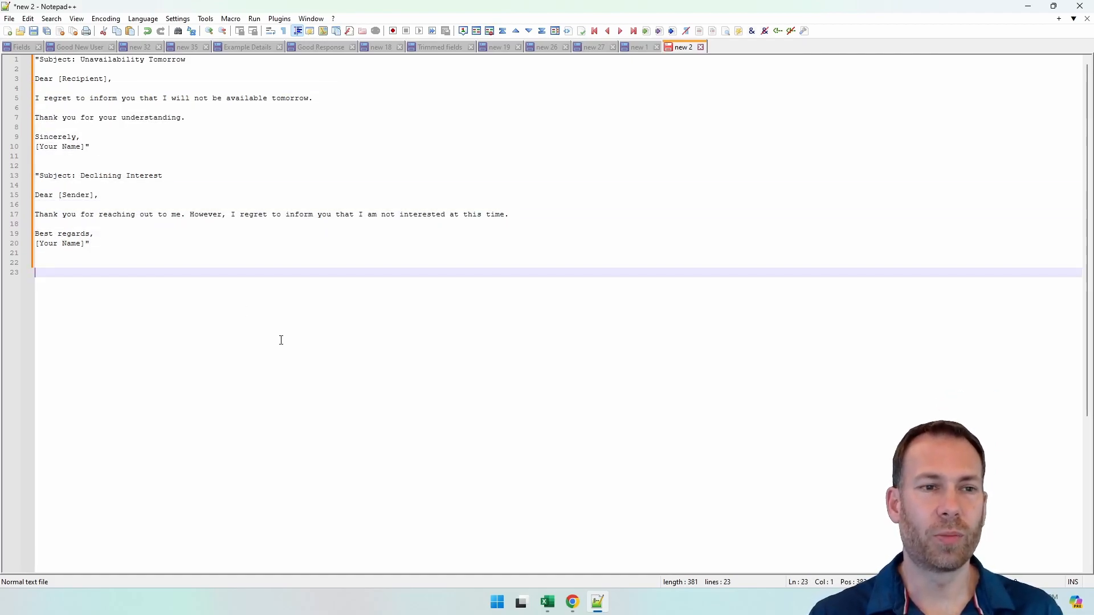
Step: Switch back to the Excel workbook and clear the pending copy selection on B15
key(alt+Tab)
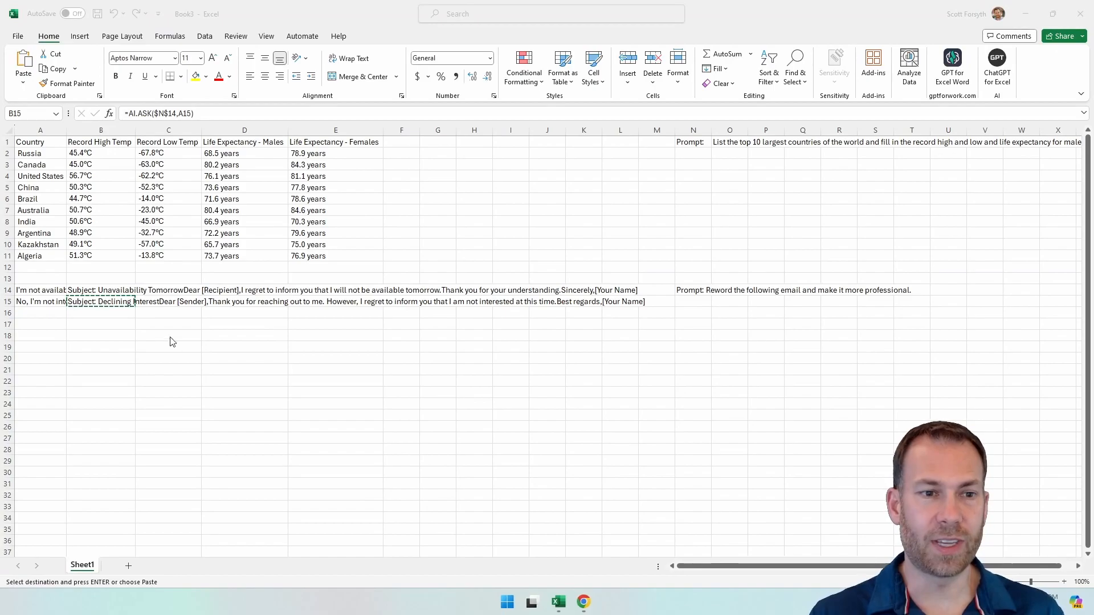
click(45, 289)
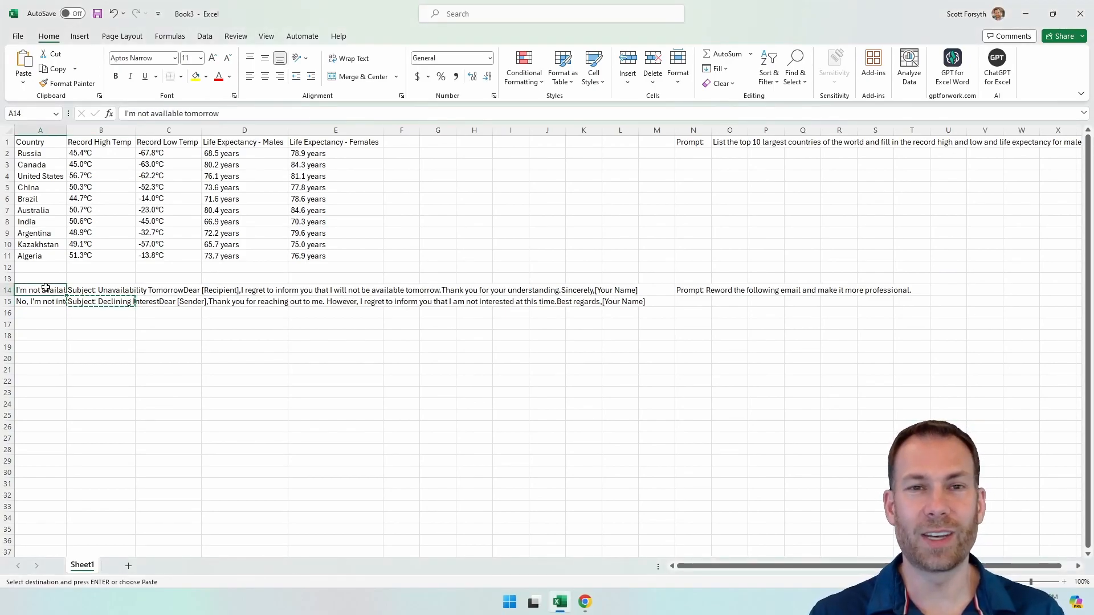
key(Escape)
click(46, 302)
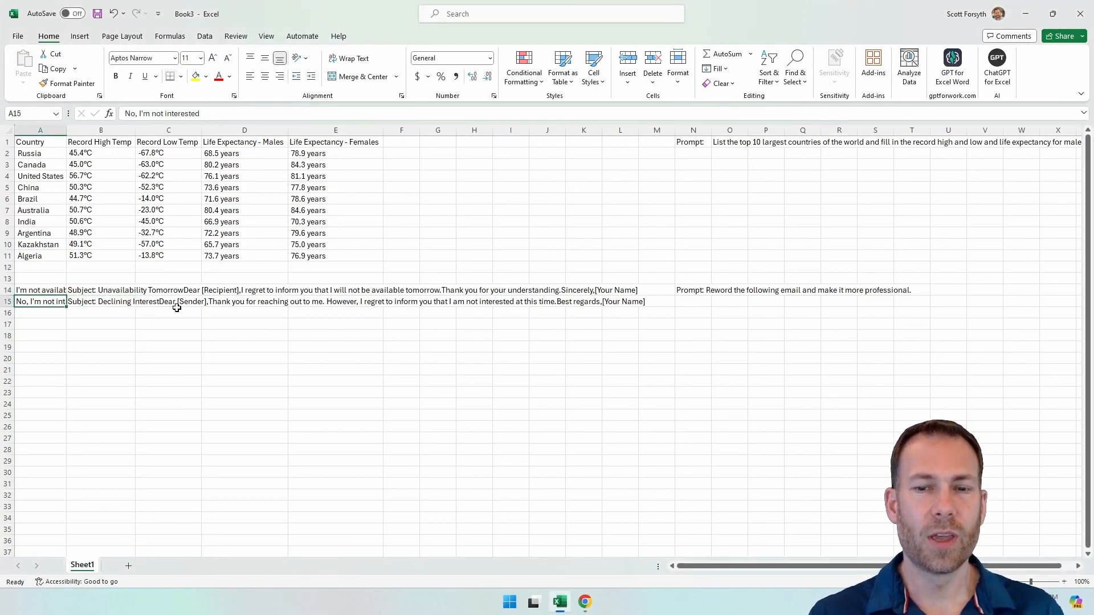
Step: Enter "Style: Friendly, slighly wordy but not too much." in N15, directly below the email rewording prompt
click(693, 287)
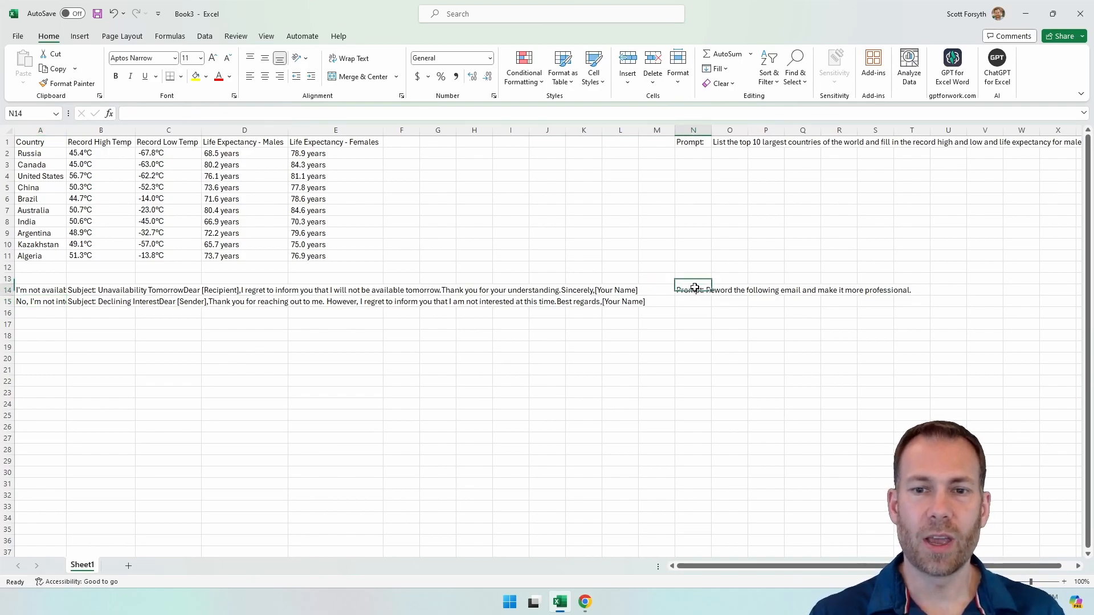
key(Down)
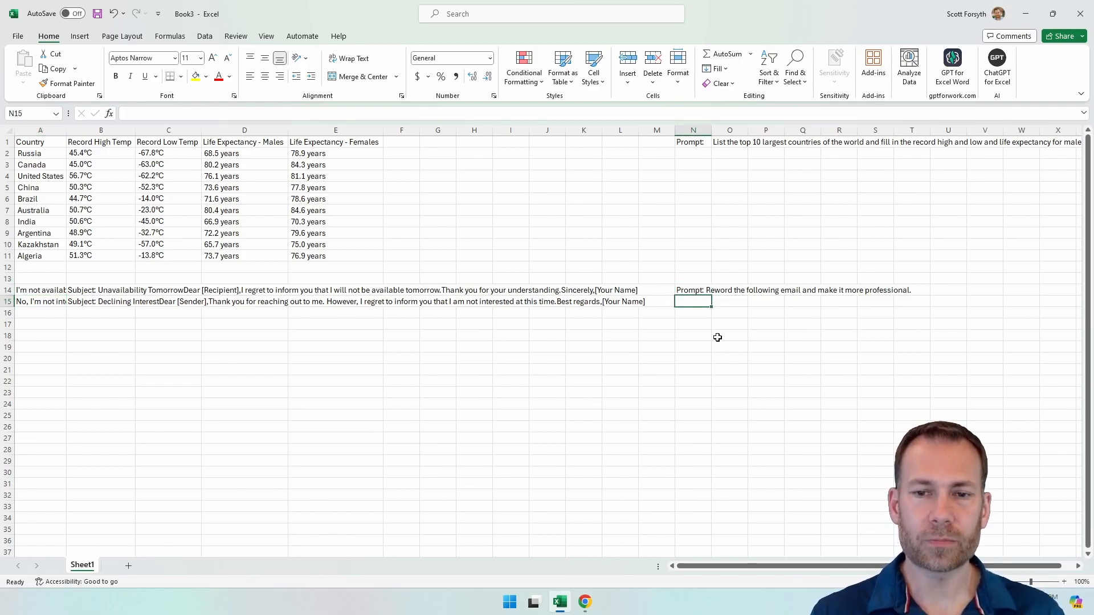
key(Up)
key(Down)
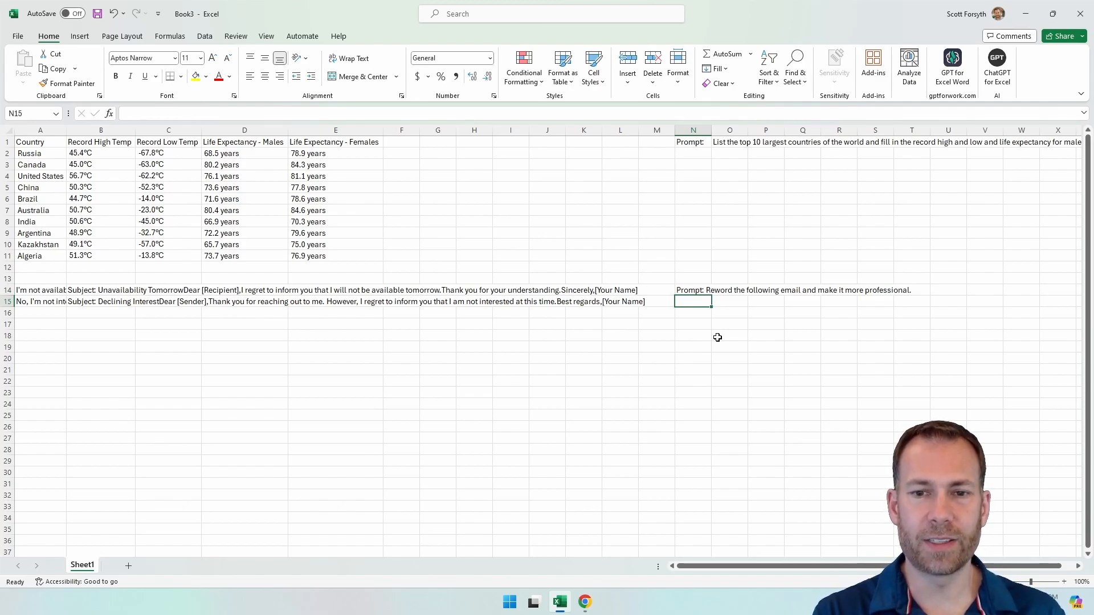
text(Style:)
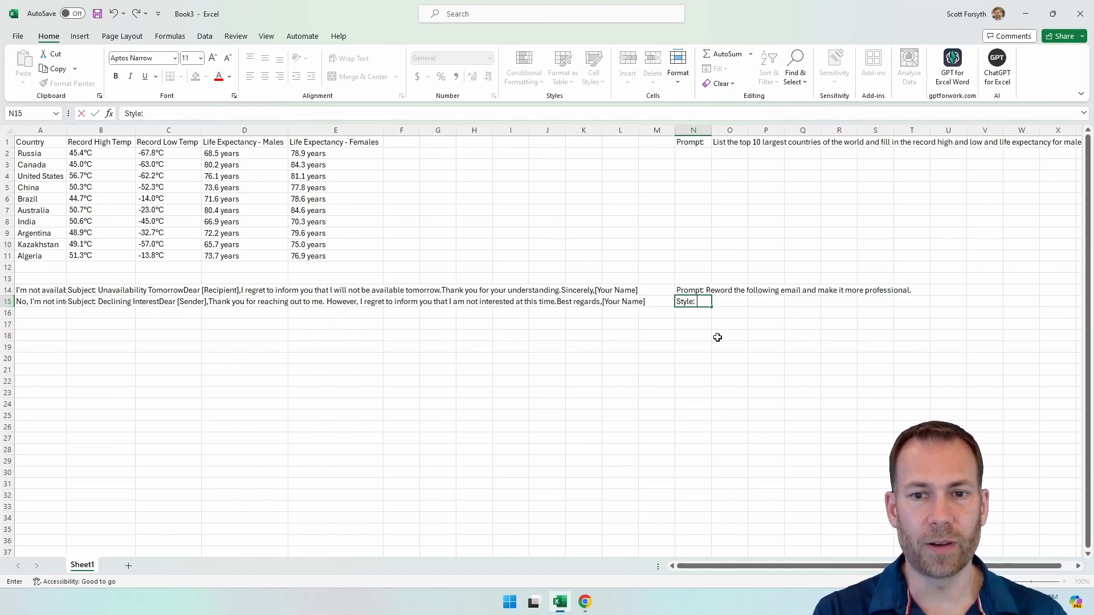
text( Friendly,)
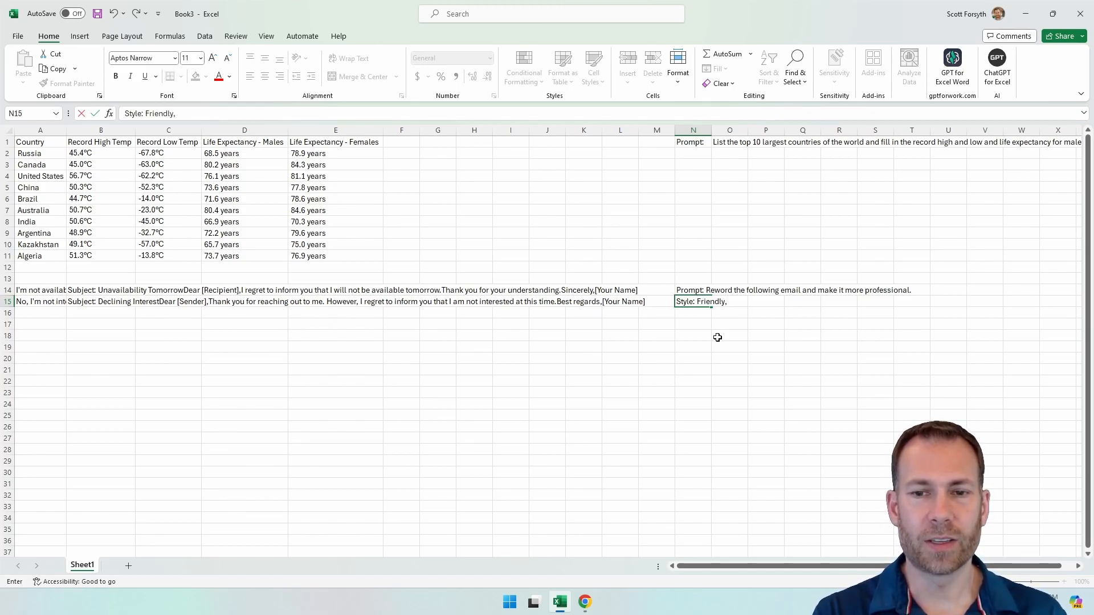
text( slighly wordy but not too much.)
key(Return)
Step: Replace the prompt argument of B14's AI.ASK formula with the range N14:N15, keeping A14 as the value
key(Up)
key(Left)
key(Left)
key(Left)
key(Left)
key(Left)
key(Left)
key(Left)
key(Left)
key(Left)
key(Left)
key(Left)
key(Left)
key(Left)
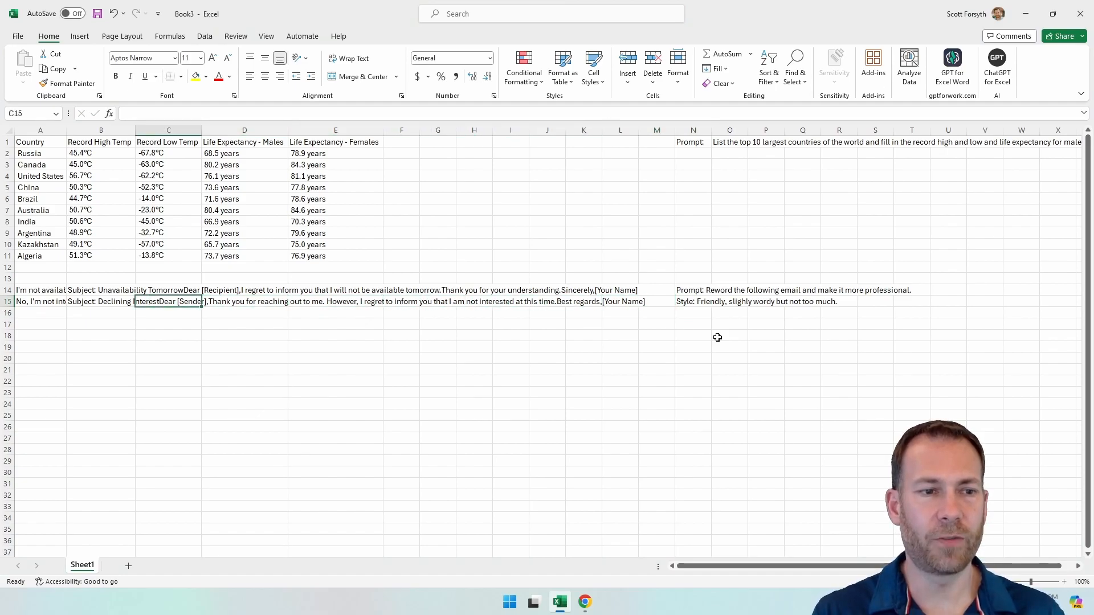
key(Up)
key(Right)
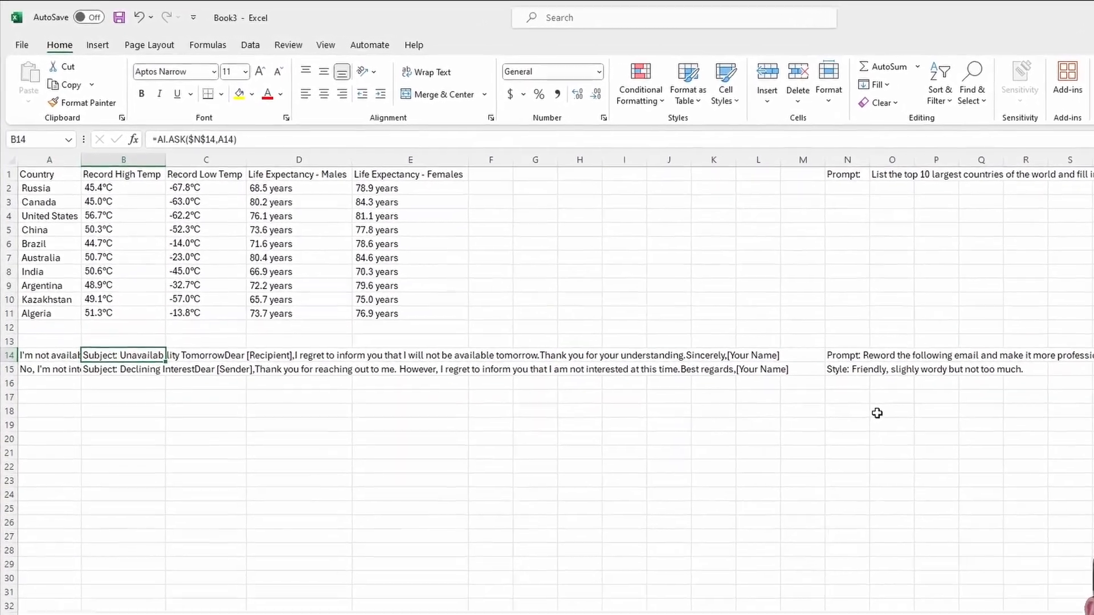
click(253, 166)
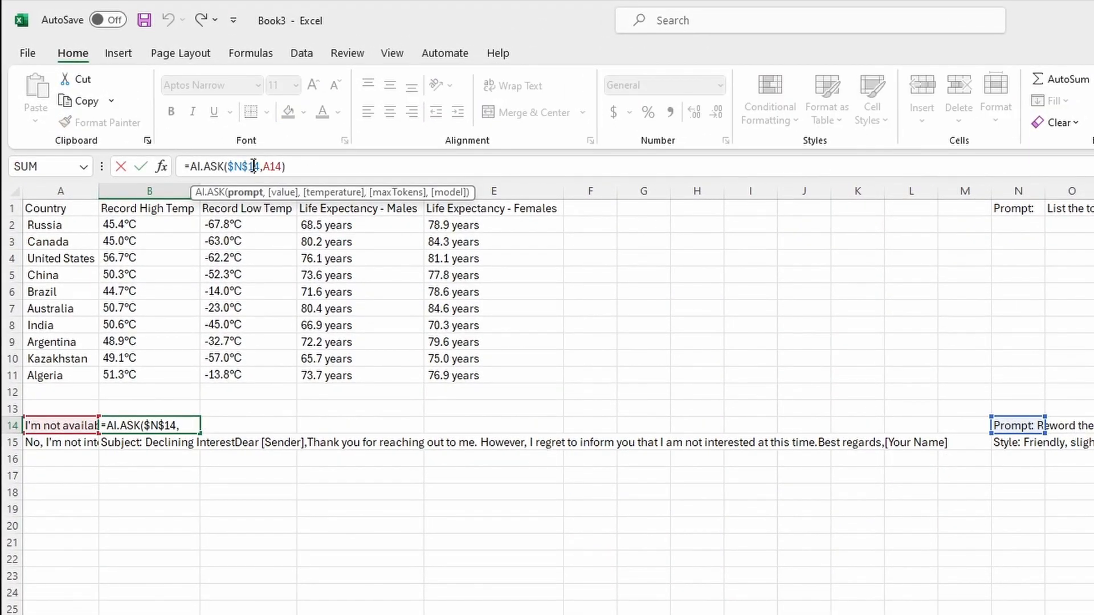
double_click(253, 166)
key(shift+Left)
key(BackSpace)
key(BackSpace)
key(BackSpace)
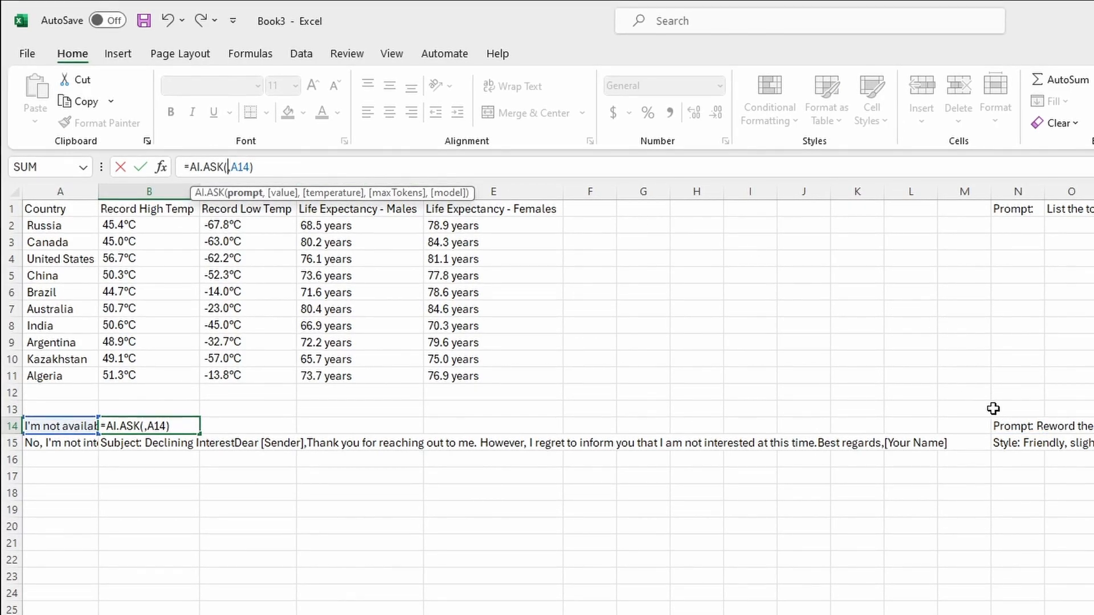
drag(1019, 424, 1026, 437)
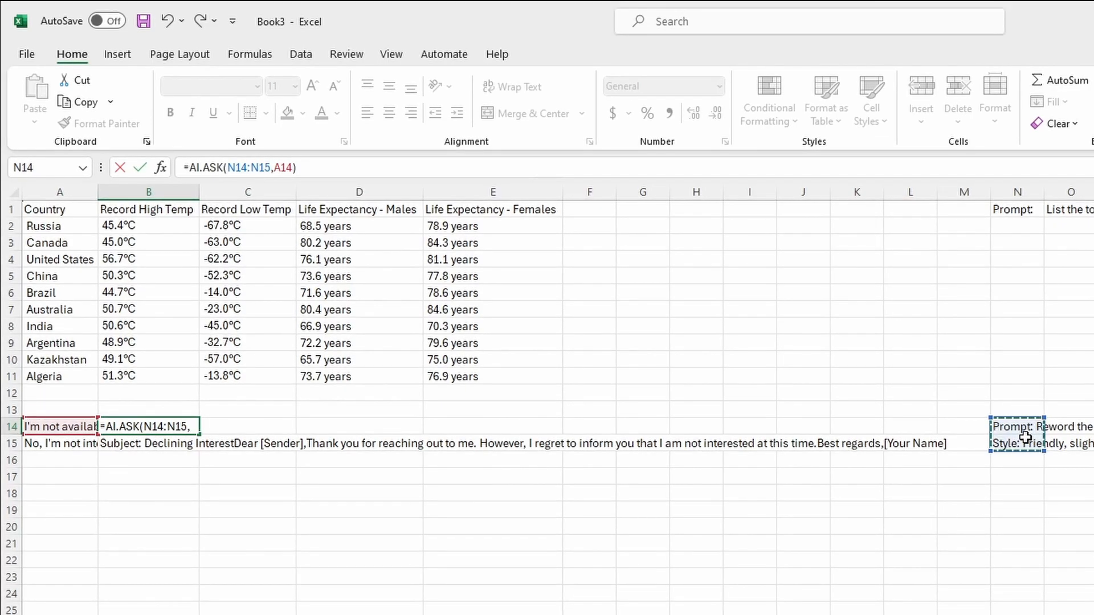
key(Return)
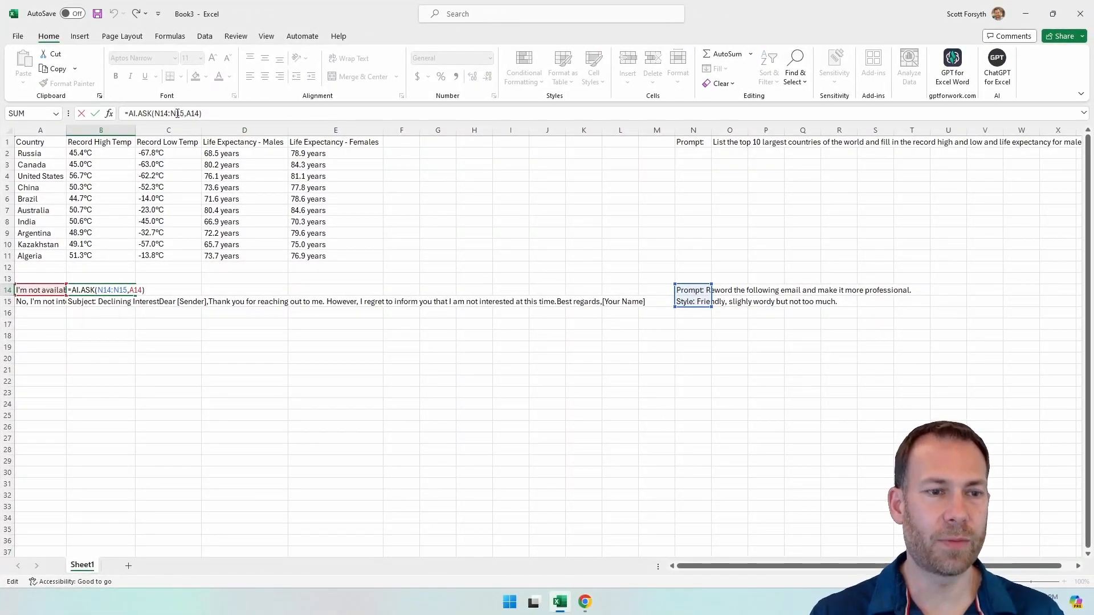
Step: Make both cell references of the N14:N15 prompt range in B14's formula absolute
click(177, 113)
double_click(177, 113)
key(F4)
click(162, 115)
key(F4)
key(Return)
Step: Copy B14's updated AI.ASK formula to B15 and clear the copy selection
key(ctrl+c)
key(Down)
key(ctrl+v)
key(Down)
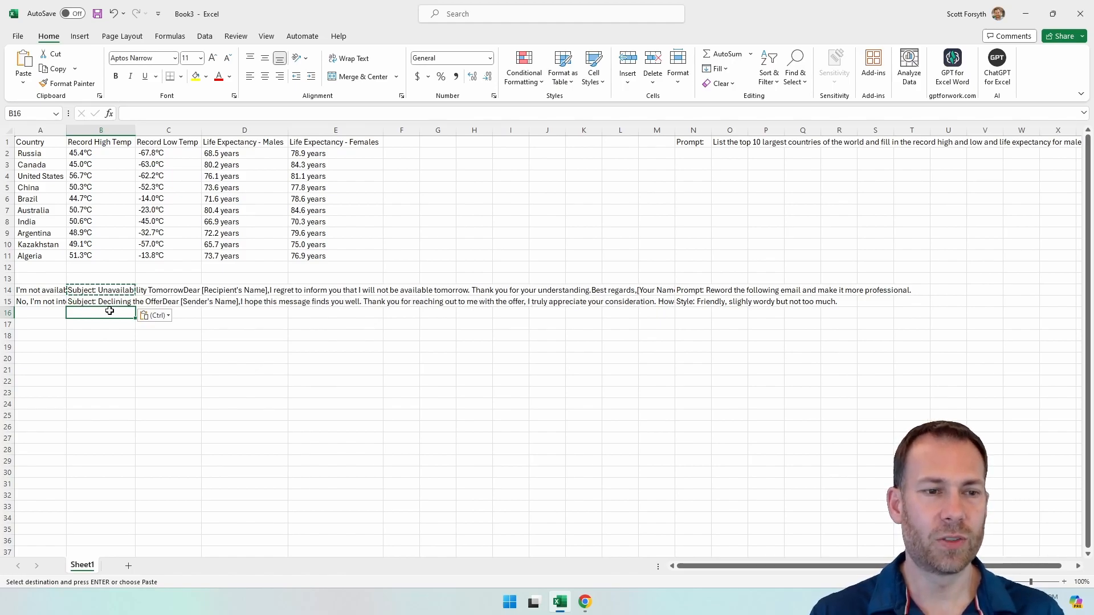
key(Escape)
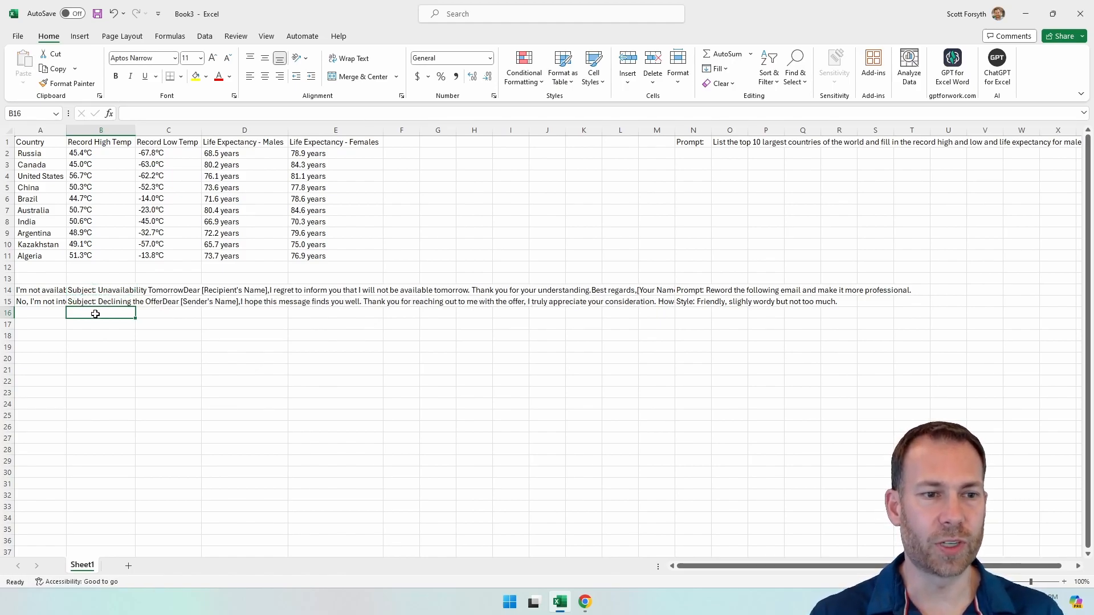
Step: Copy the reworded emails in B14:B15 and paste them below the earlier emails in the Notepad++ document
click(94, 292)
key(shift+Down)
key(ctrl+c)
key(alt+Tab)
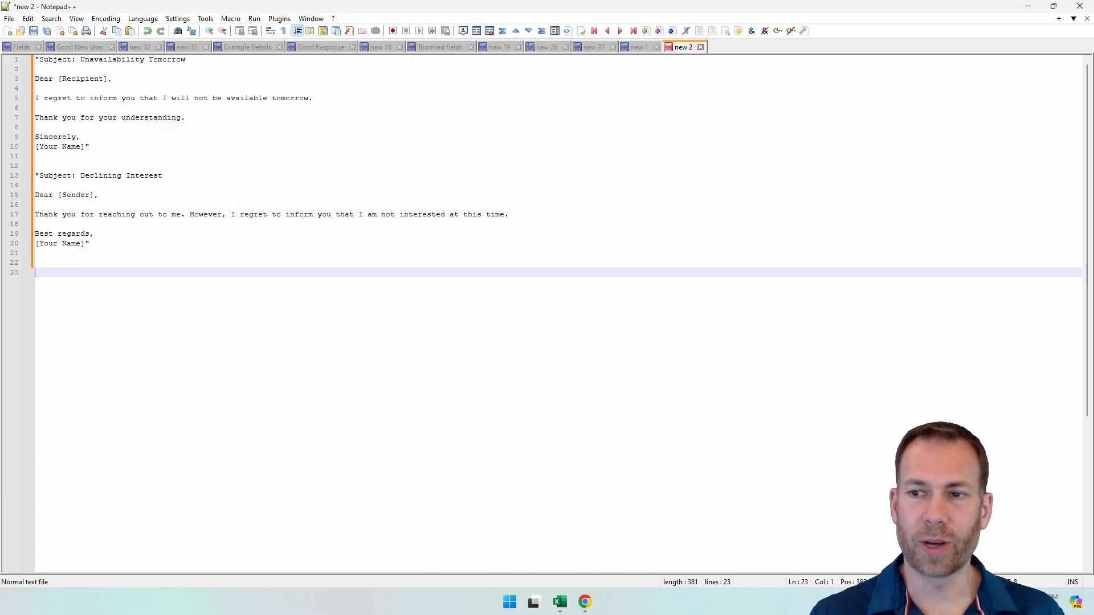
click(449, 252)
key(Return)
key(Return)
key(ctrl+v)
key(Return)
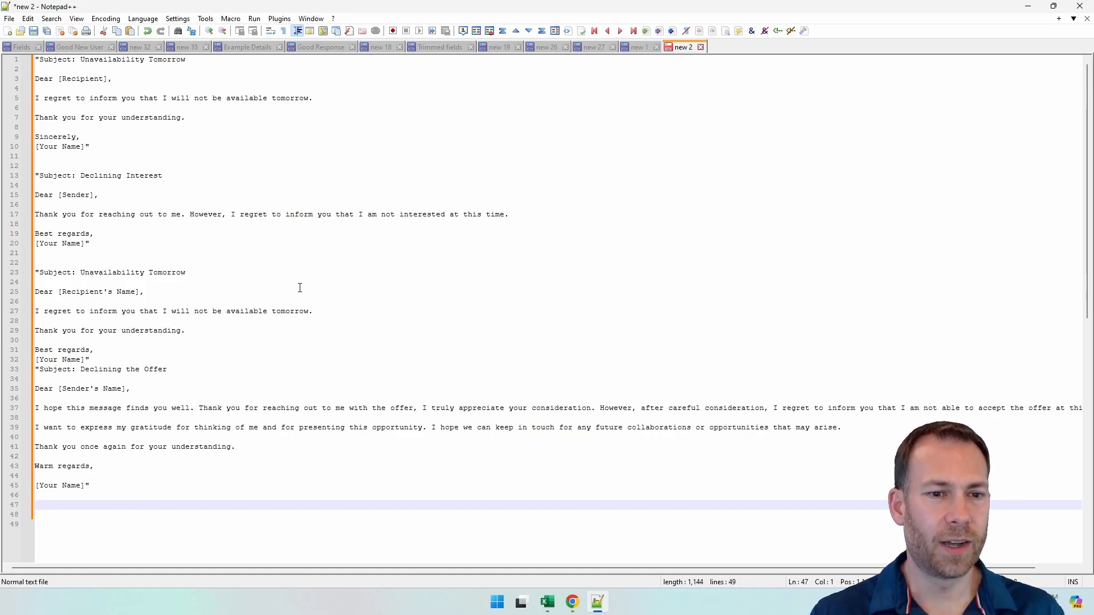
Step: Examine the greeting and opening paragraph of the new offer-declining email, then return to the Excel sheet and clear the copy selection
drag(36, 390, 136, 390)
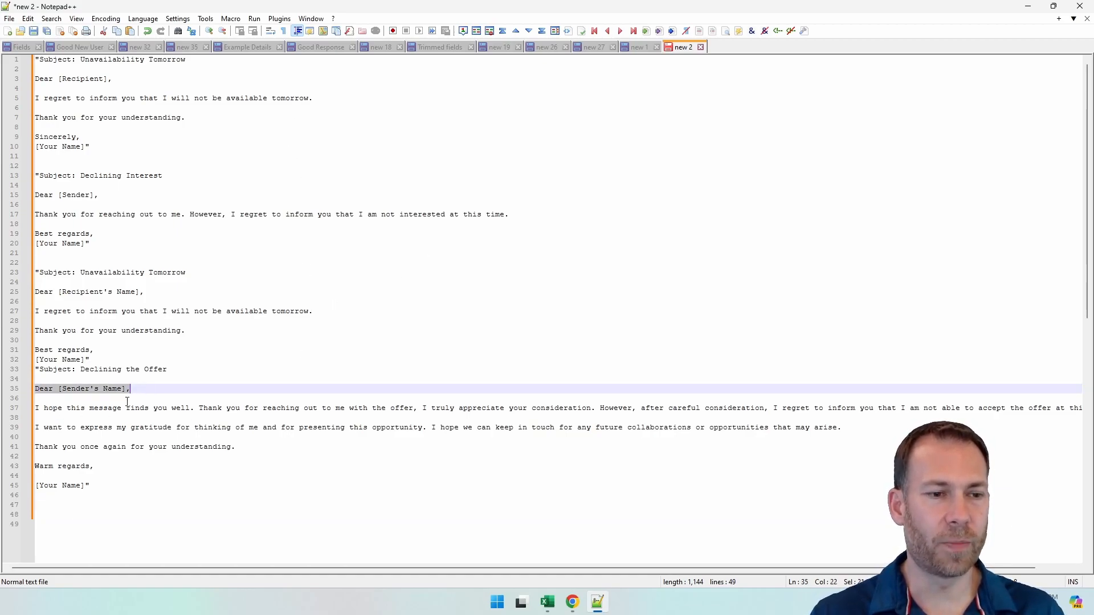
drag(36, 410, 425, 408)
drag(614, 408, 776, 408)
click(826, 410)
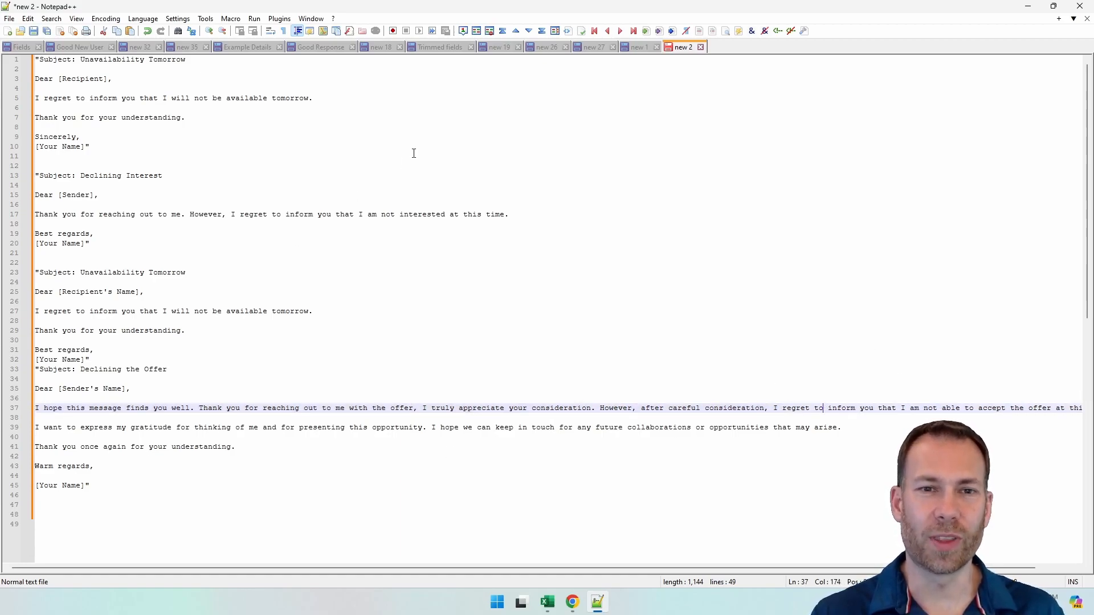
click(1027, 7)
click(39, 313)
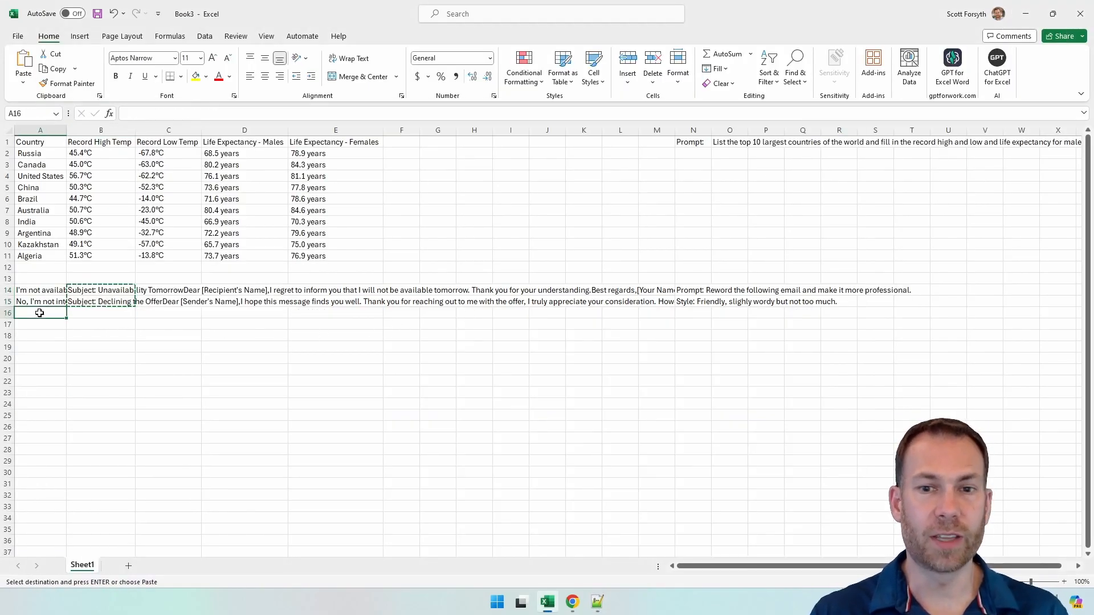
key(Escape)
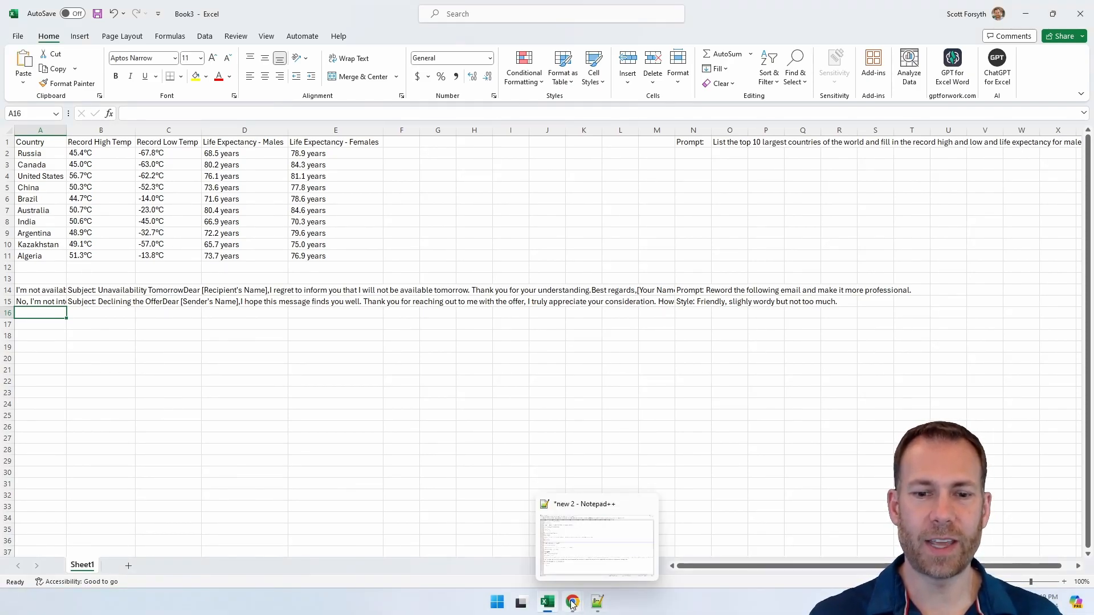
Step: Switch to the untitled Google Sheets spreadsheet in Chrome and open the Google Workspace Marketplace for add-ons
mouse_move(573, 601)
click(600, 555)
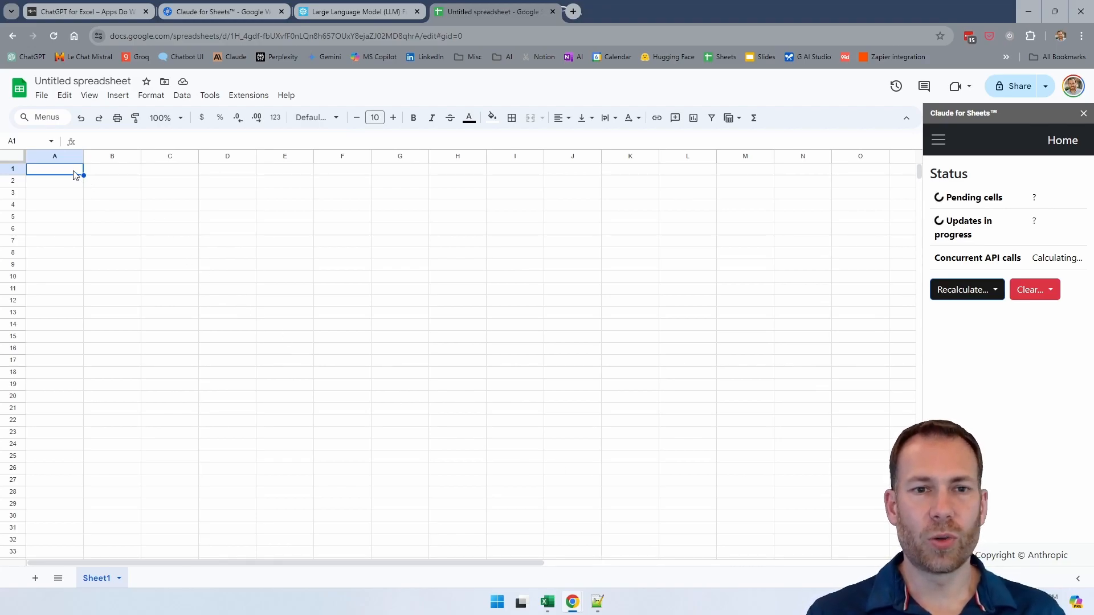
click(258, 102)
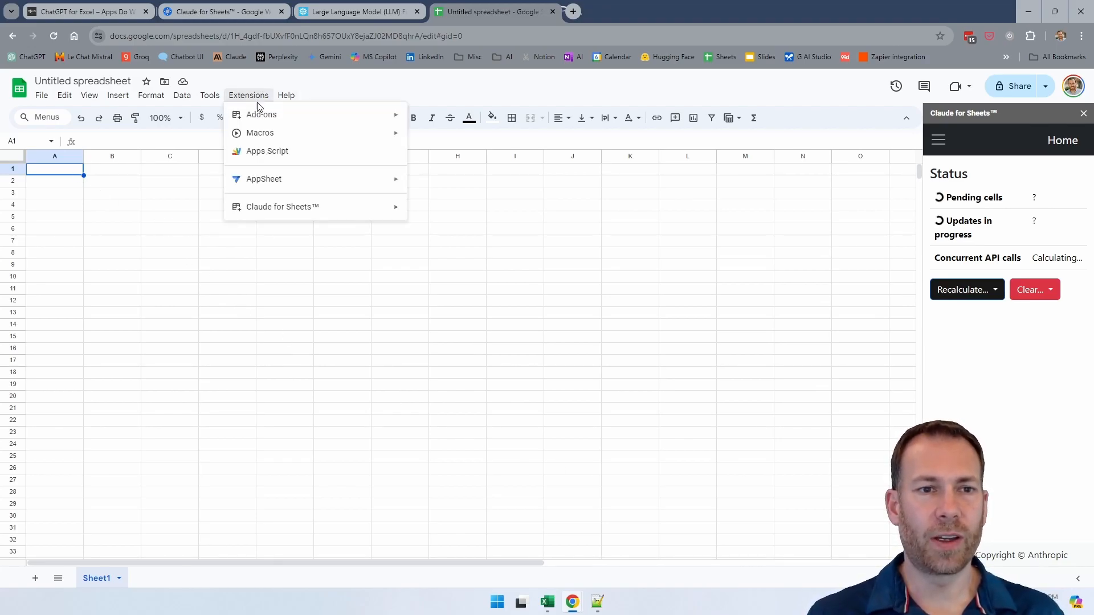
mouse_move(283, 115)
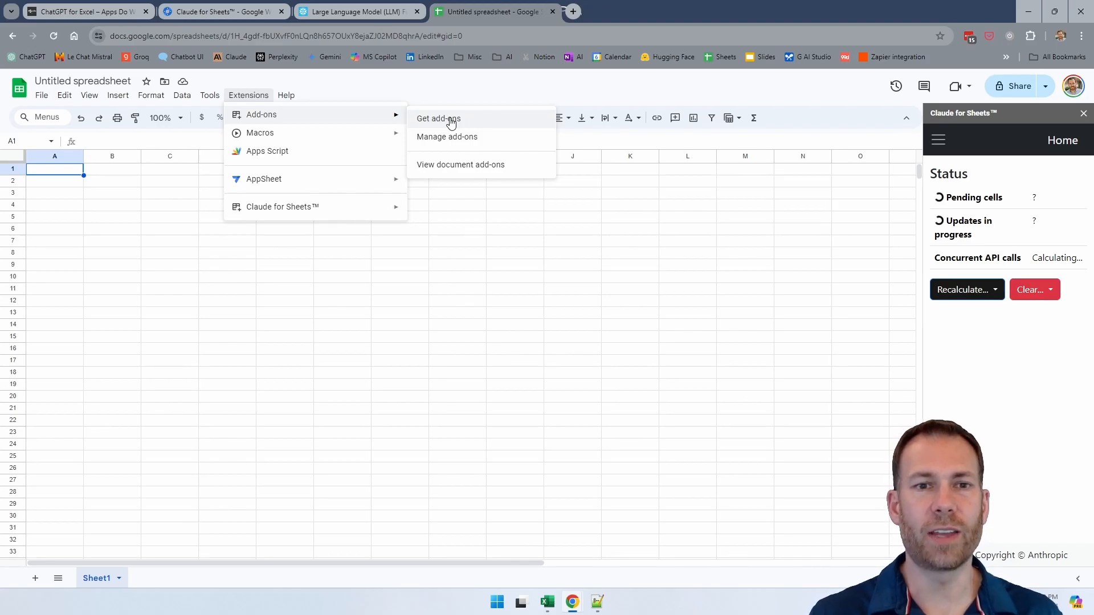
click(439, 119)
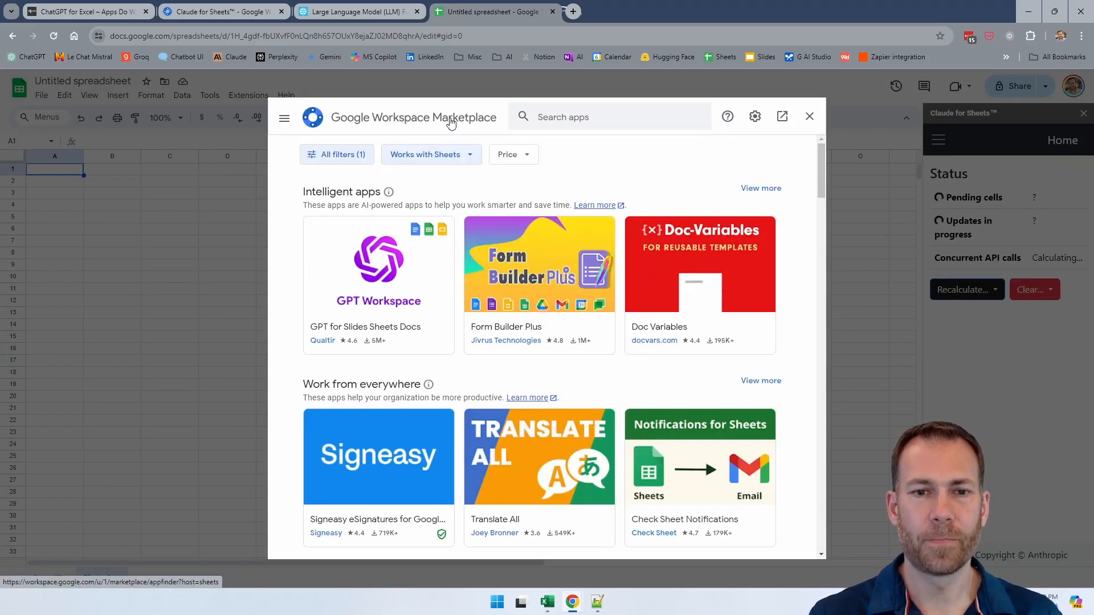
Step: Search the marketplace for "claude" using the Claude for Sheets suggestion and open Anthropic's add-on listing
click(568, 118)
text(claude)
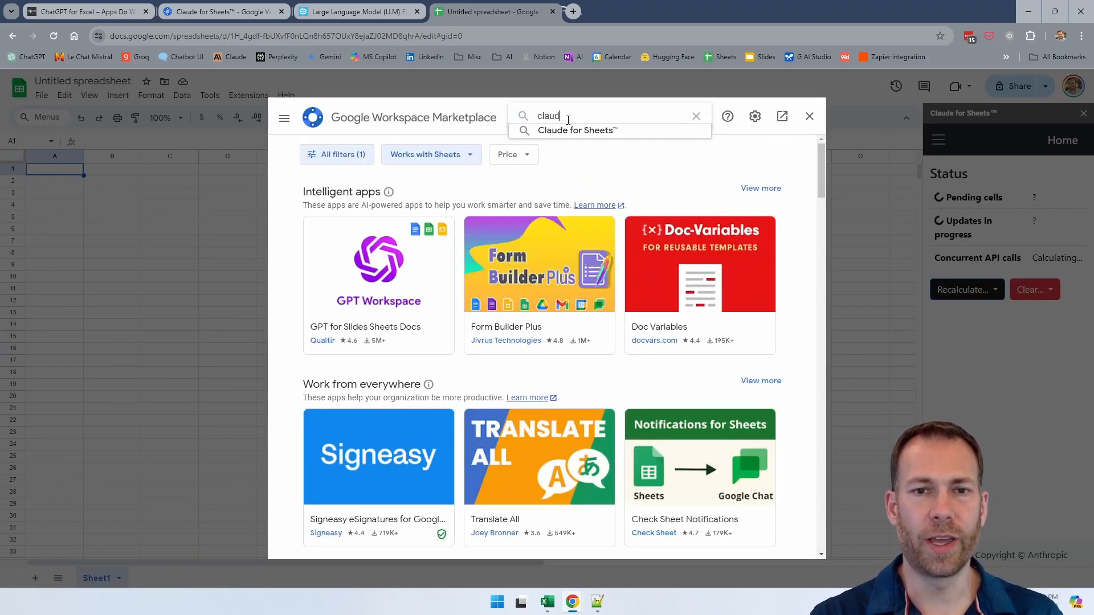
click(591, 131)
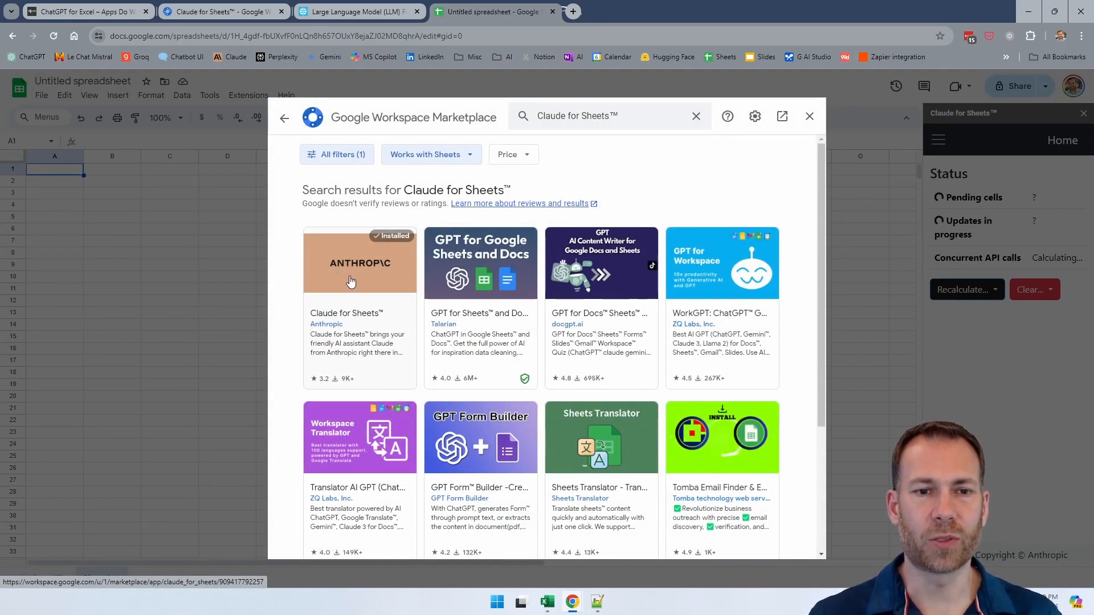
click(350, 281)
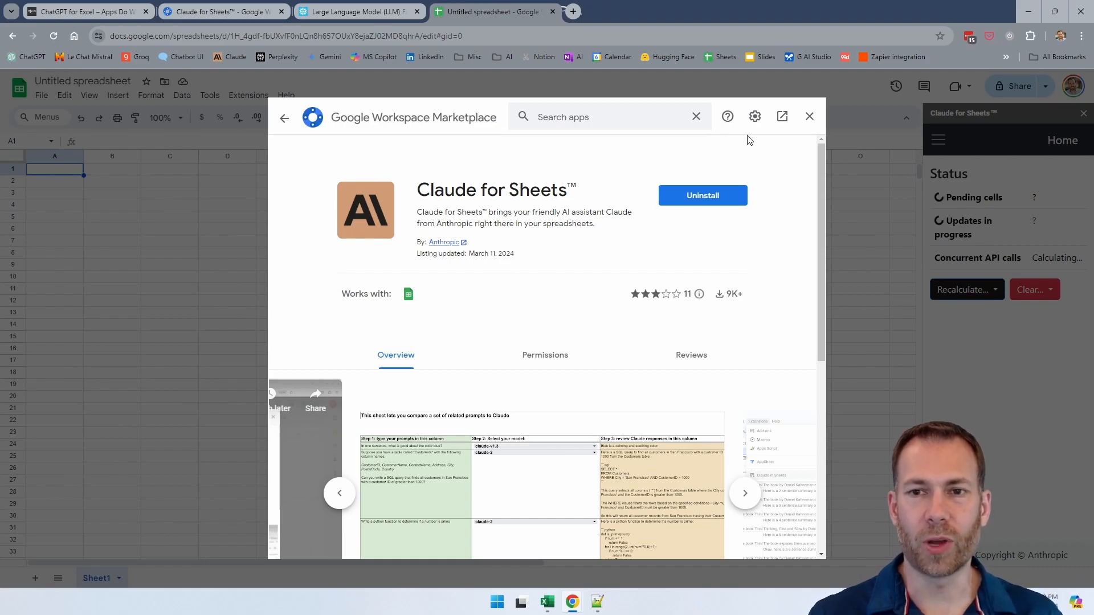
Step: Close the marketplace and show the commands available for the Claude for Sheets extension
click(810, 116)
click(257, 94)
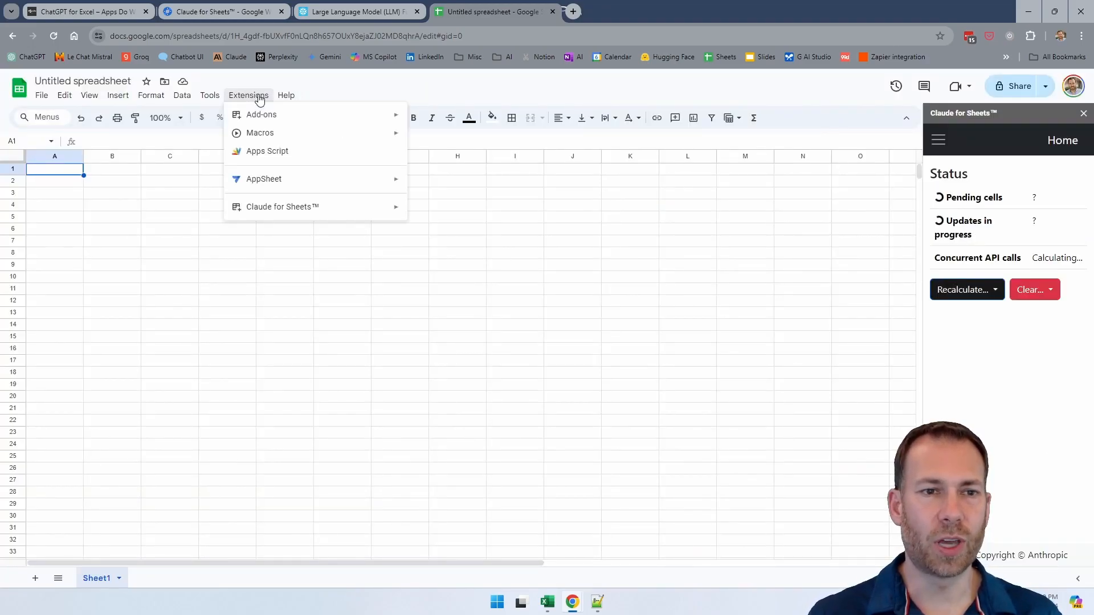
mouse_move(291, 208)
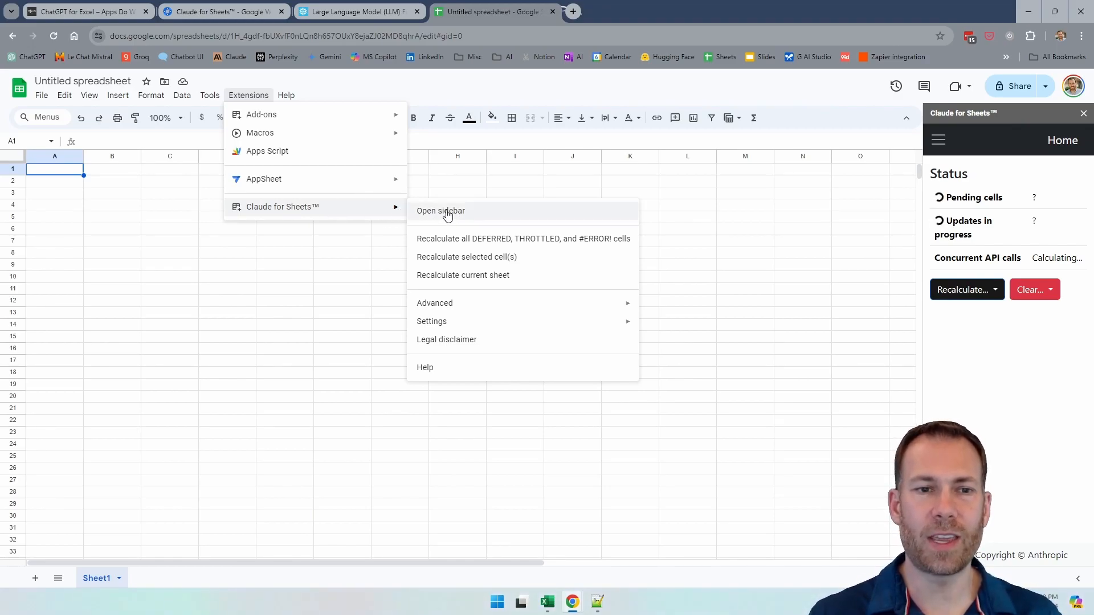
Step: Open Claude in a new browser tab and go from the account options to the Anthropic API Console
click(574, 11)
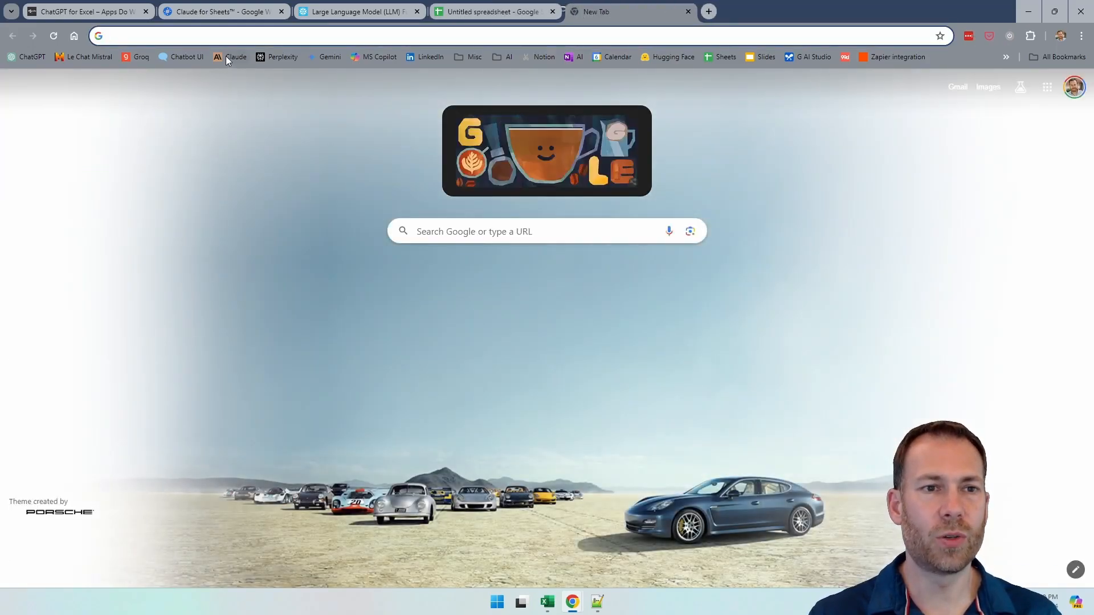
click(230, 57)
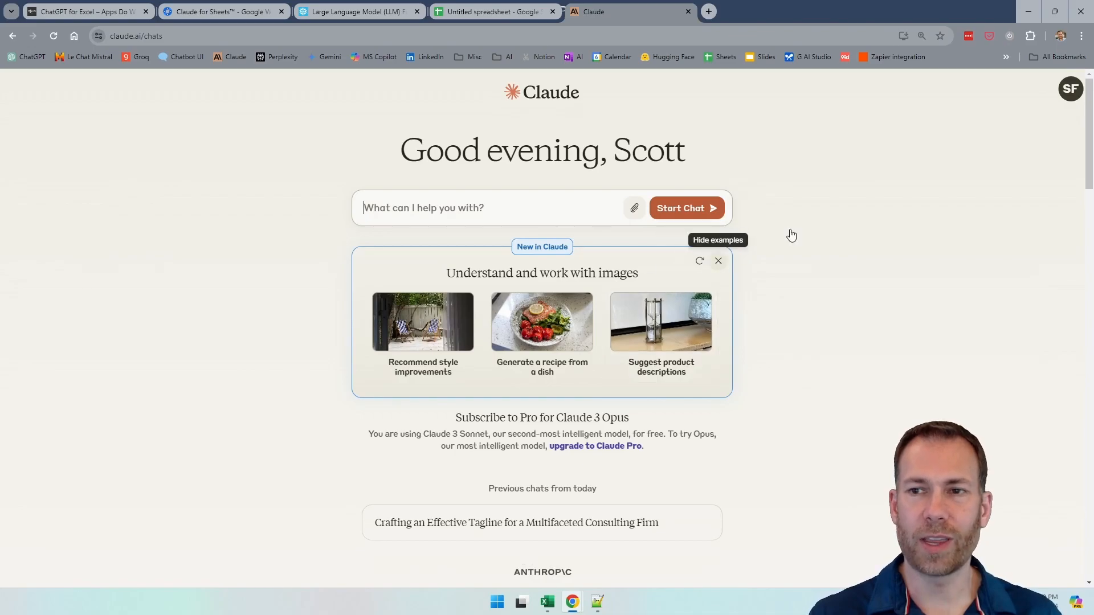
click(1069, 90)
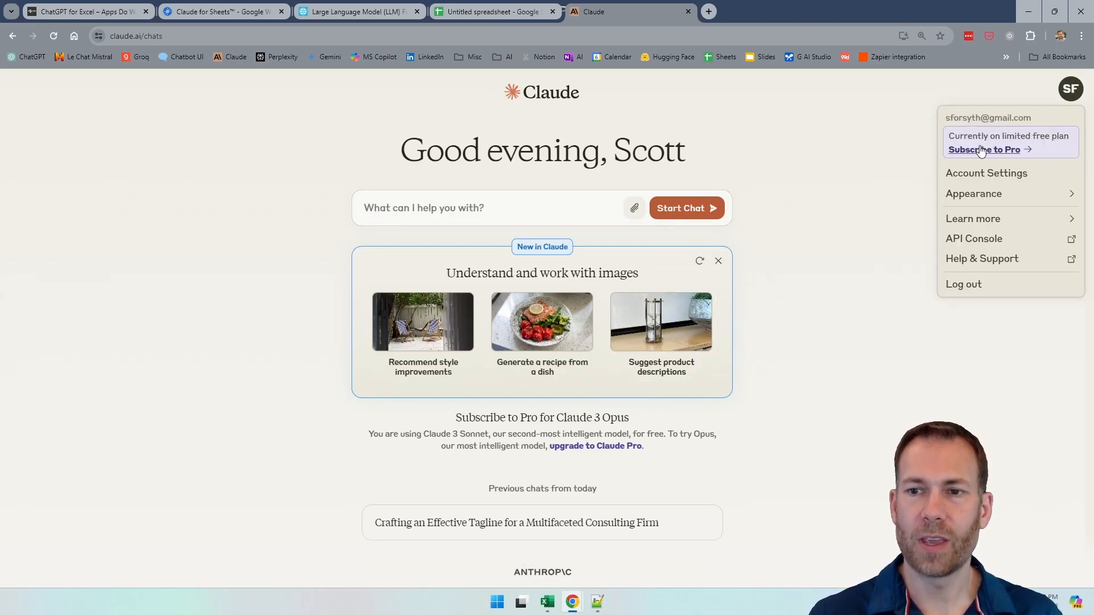
click(969, 239)
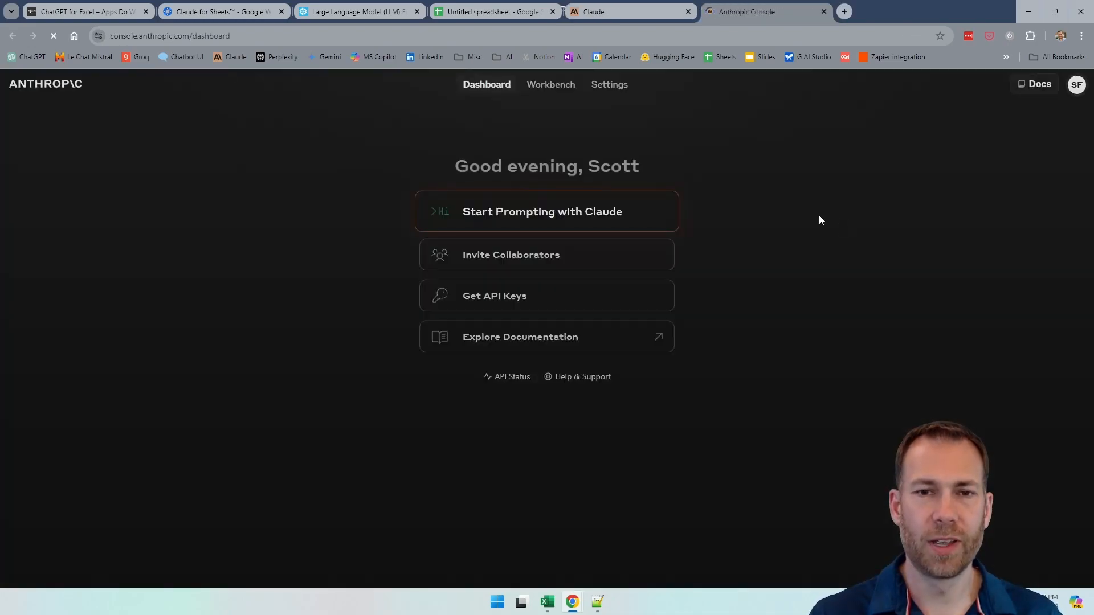
Step: Open the API keys list in the Anthropic Console, view the form for creating a new key and dismiss it
click(543, 305)
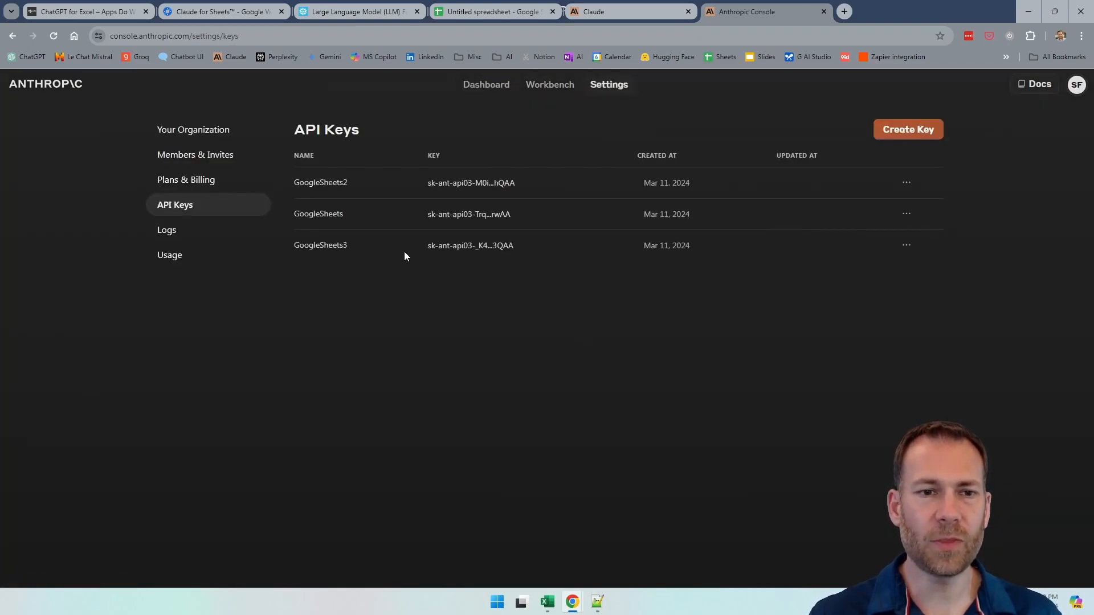
click(892, 131)
click(559, 363)
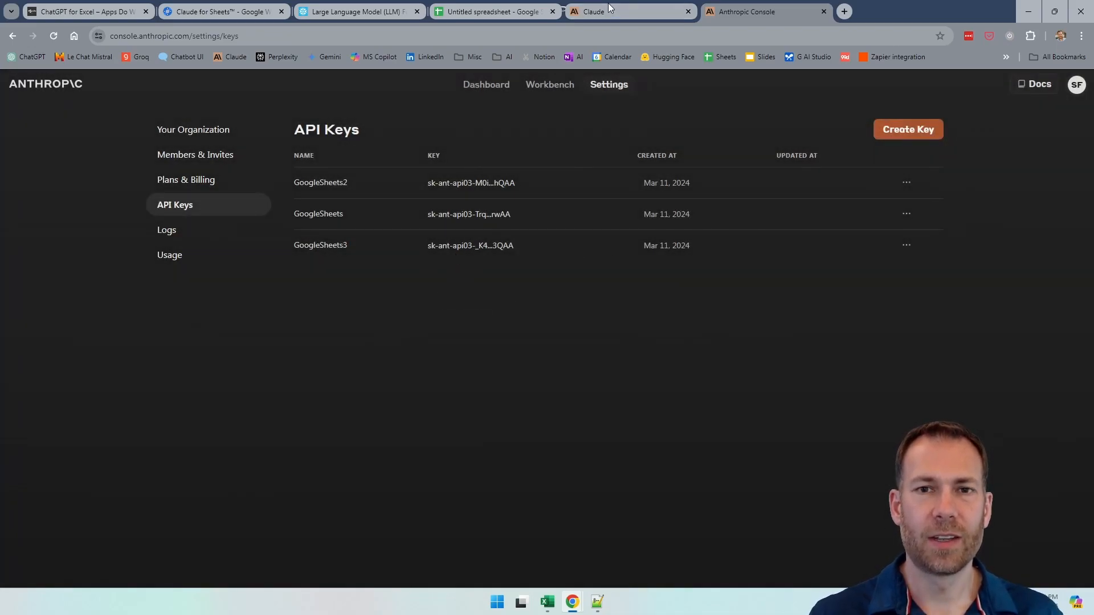
Step: Return to the untitled spreadsheet and show the commands of the Claude for Sheets extension
click(509, 10)
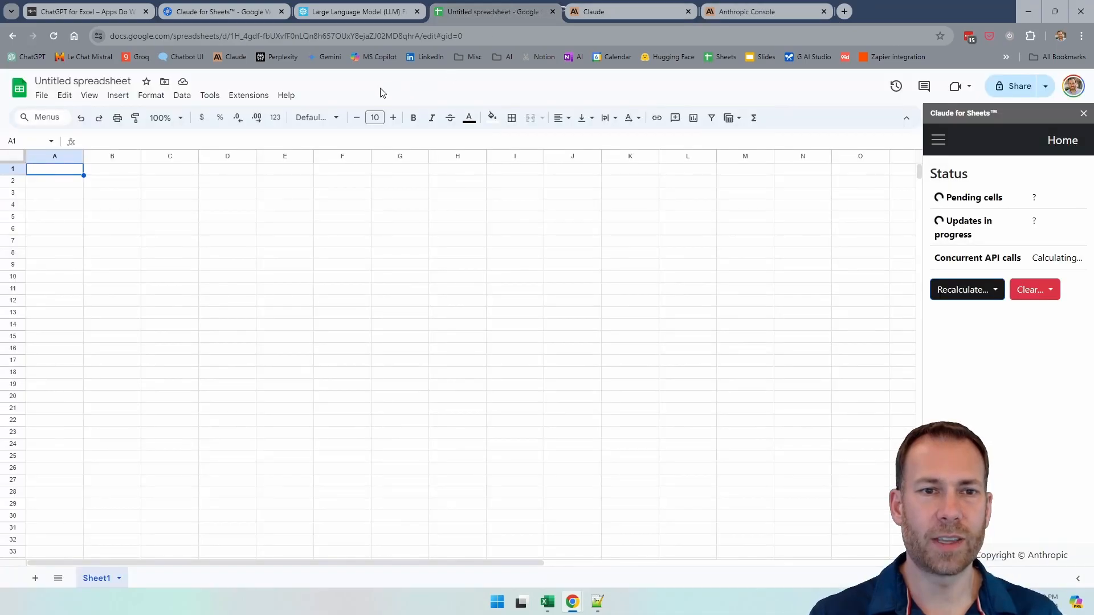
click(249, 95)
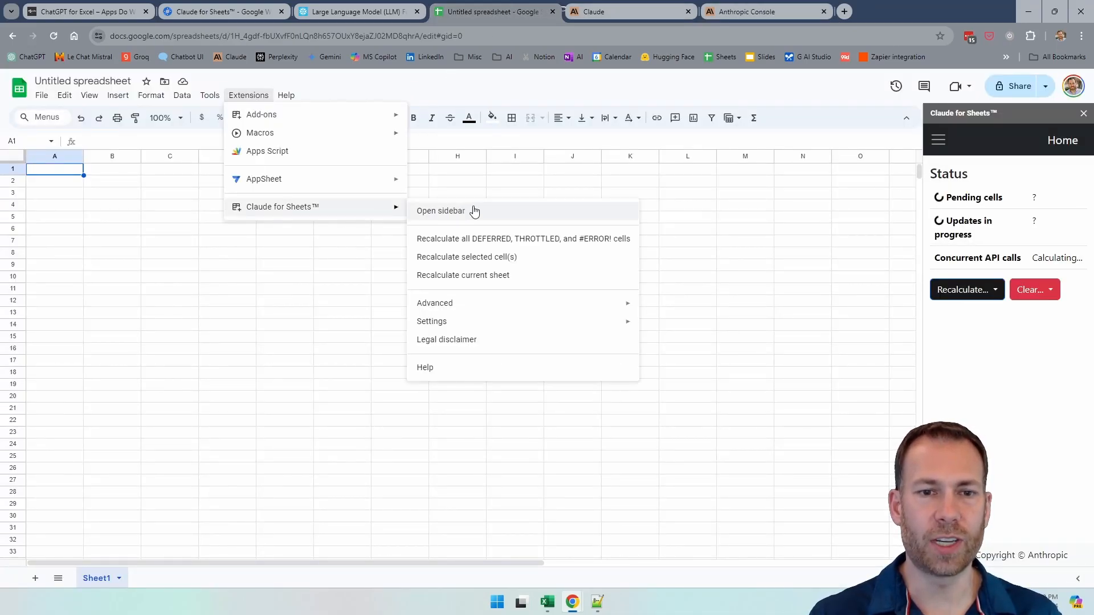
Step: Enter the labels "Prompt" in A1, "Brand and voice" in A2 and "Products" in A4
click(56, 173)
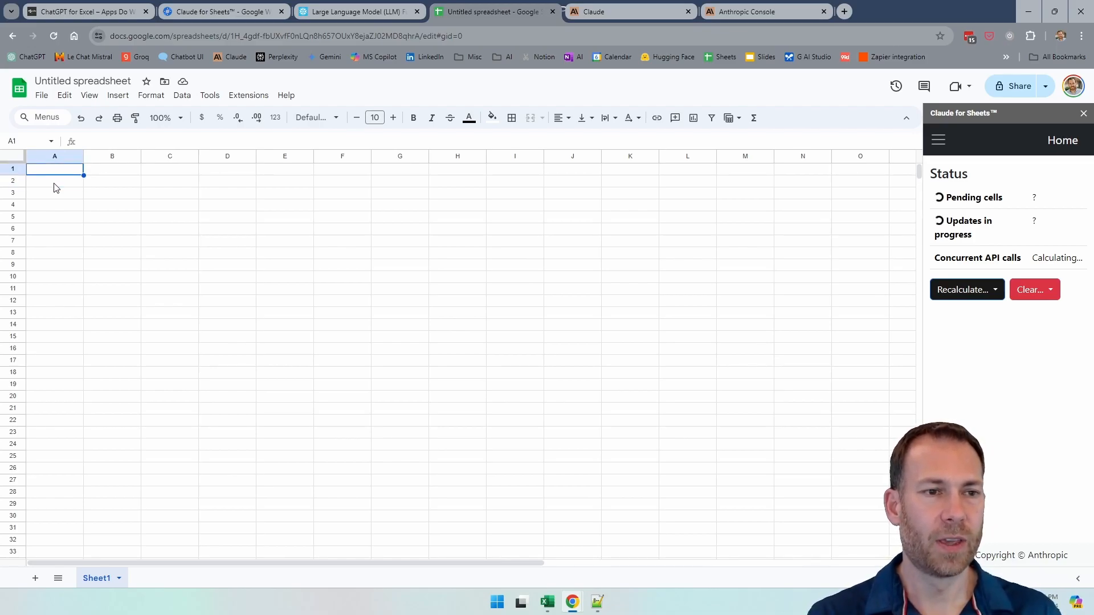
text(Prompt)
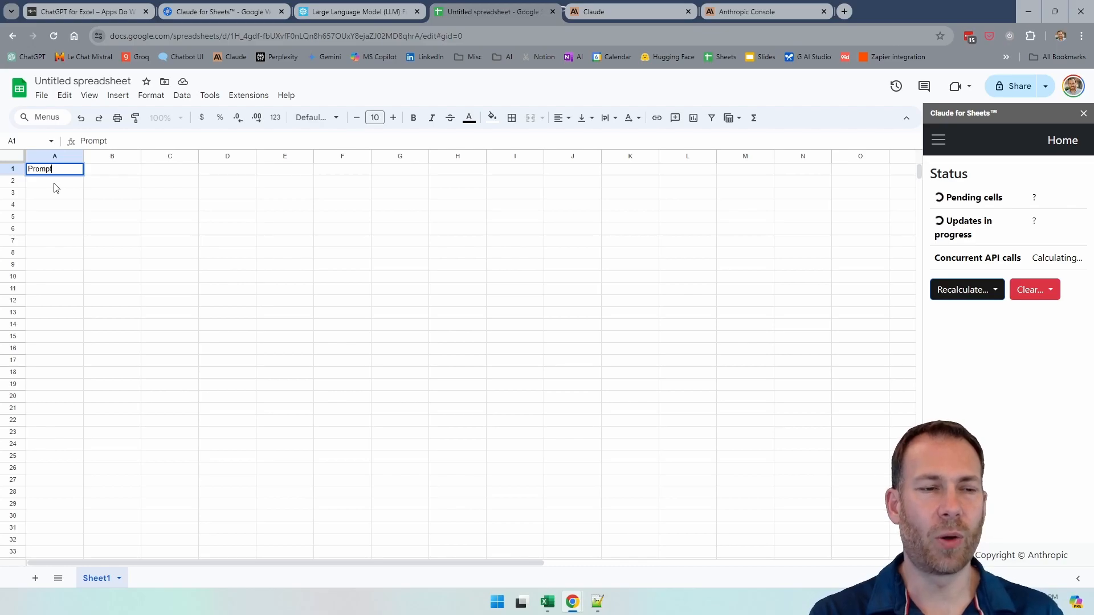
key(Return)
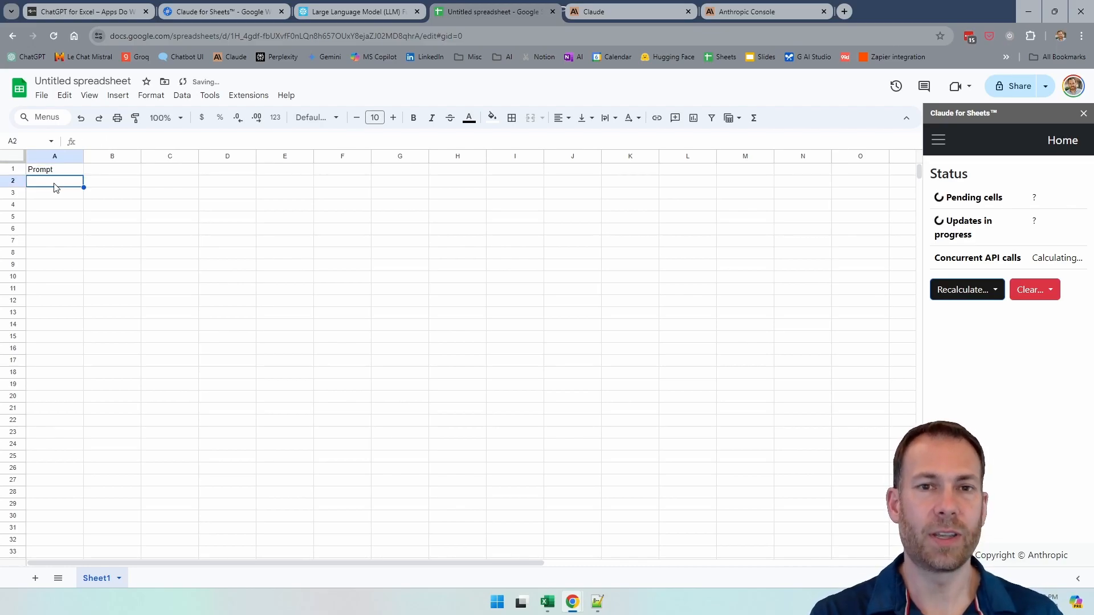
text(Brand and voice)
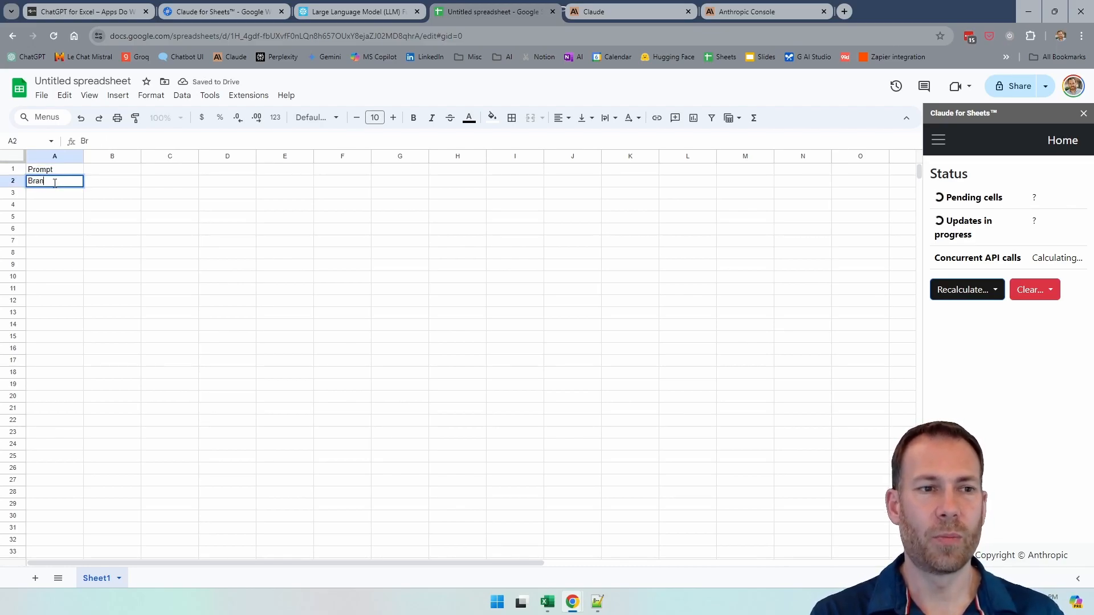
key(Return)
key(Return)
key(Return)
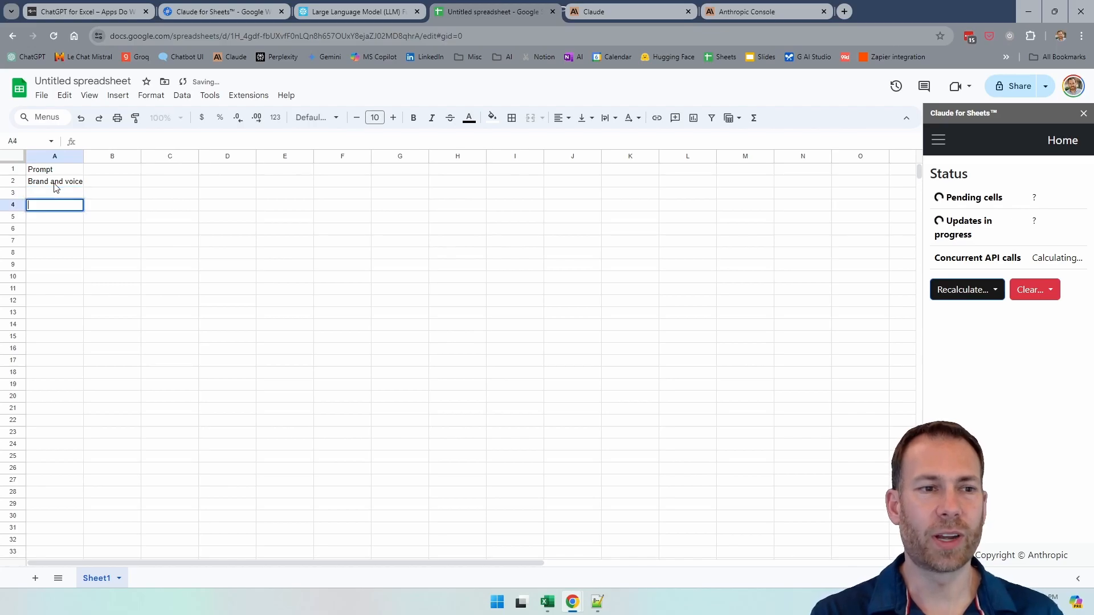
text(ducts)
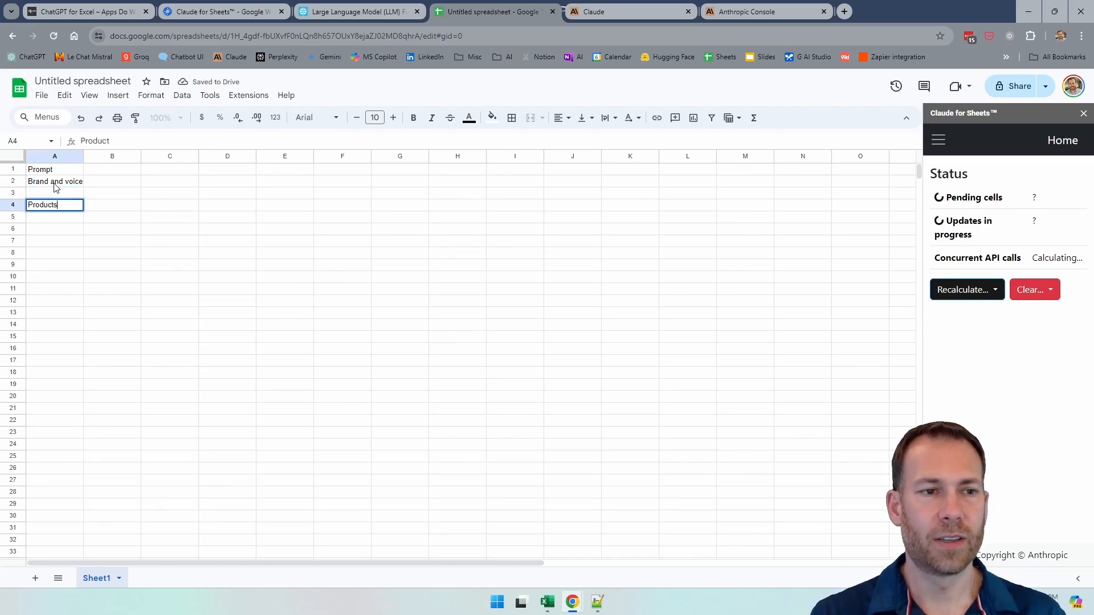
Step: List the products "Can Opener" in B4 and "Ford F-150" in B5
key(Tab)
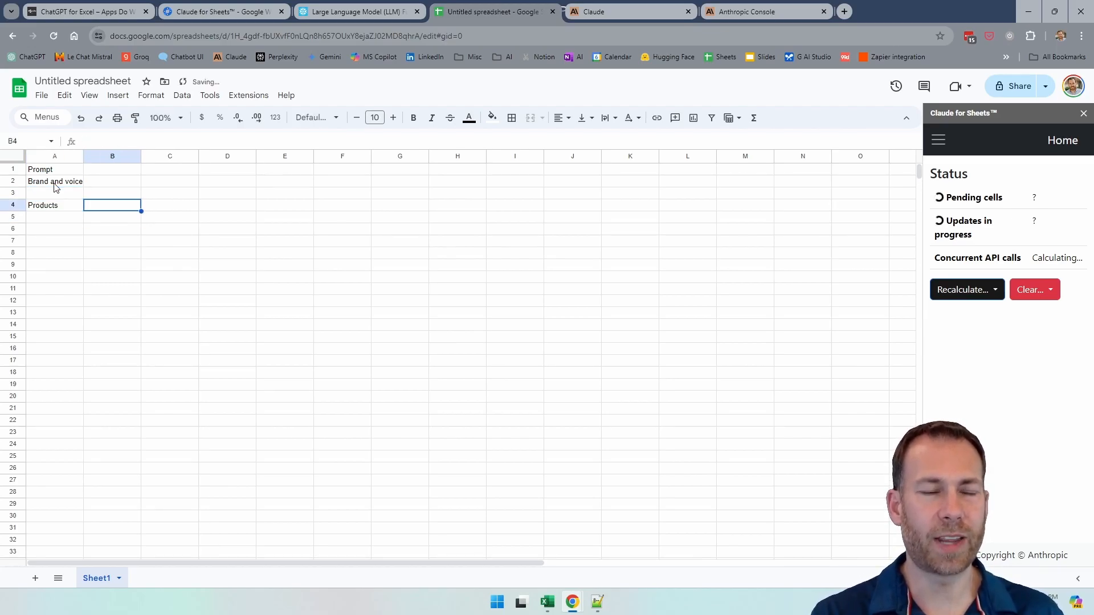
text(Can Opener)
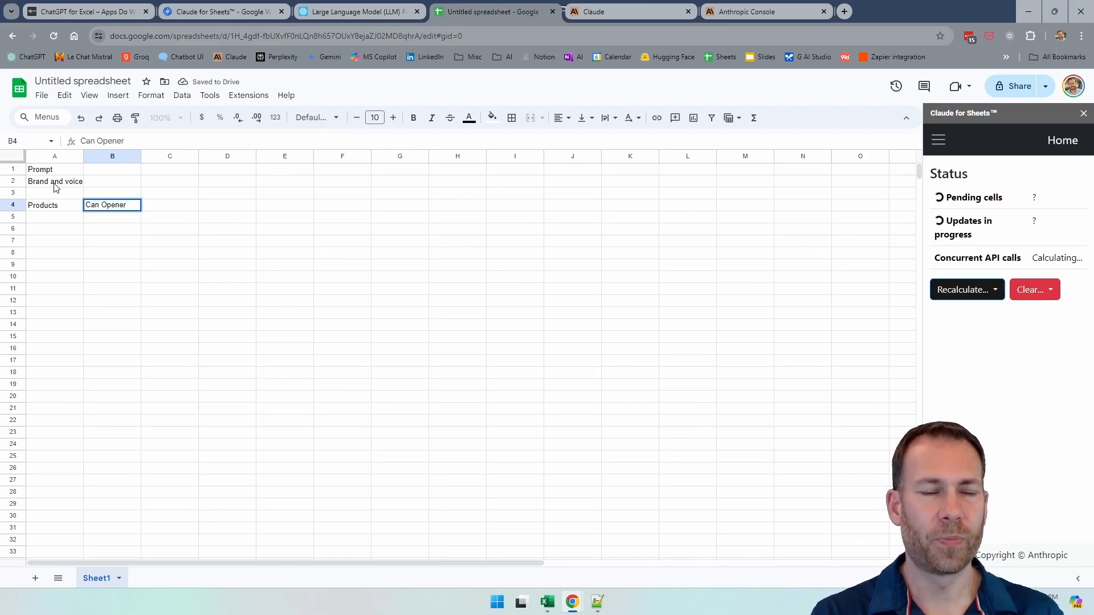
key(Return)
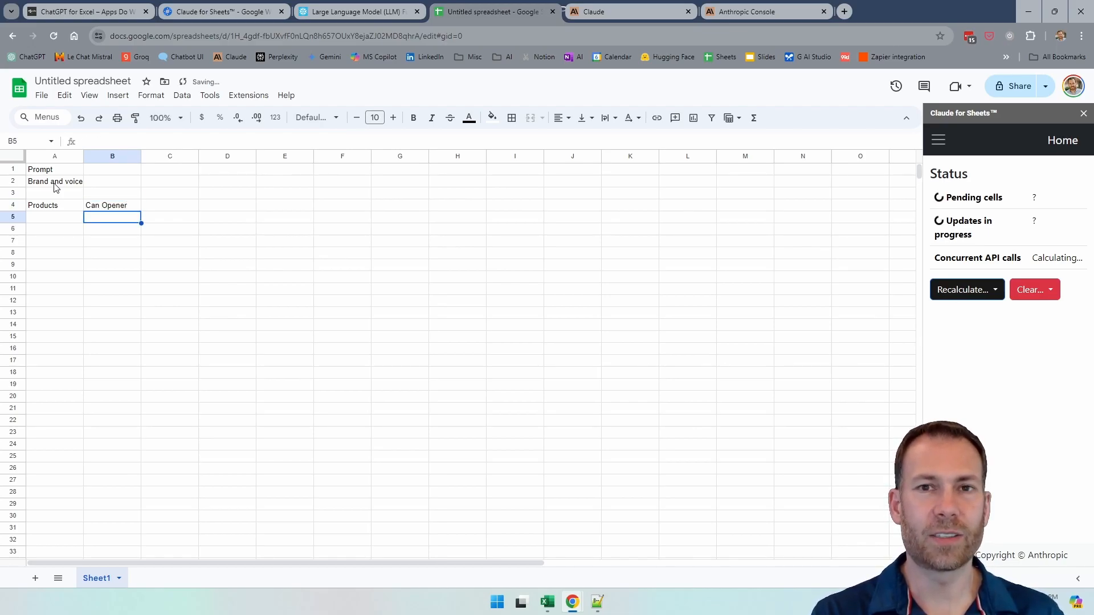
text(Ford)
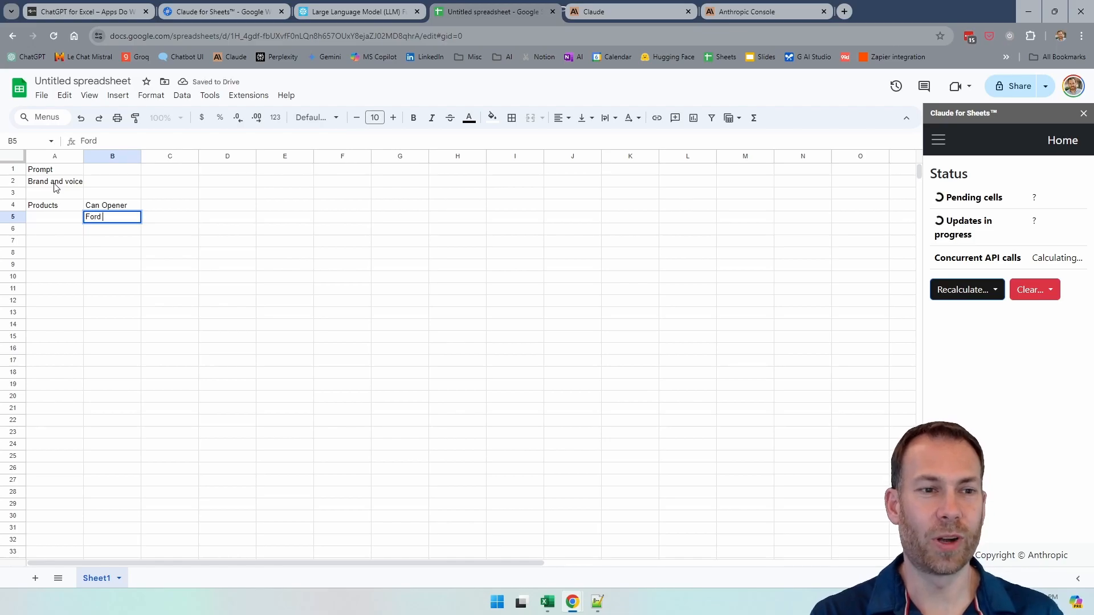
text( F-150)
key(Return)
Step: Paste the prompt starting "Write a LinkedIn product release article about the following product" into B1 beside the Prompt label
key(Up)
key(Up)
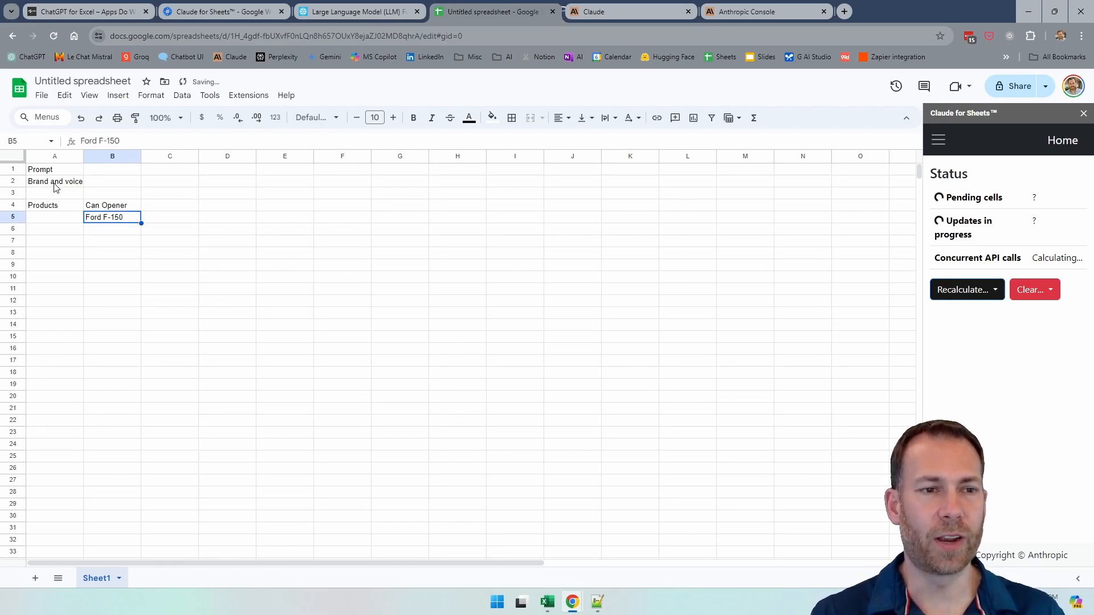
key(Left)
key(Up)
key(Up)
key(Up)
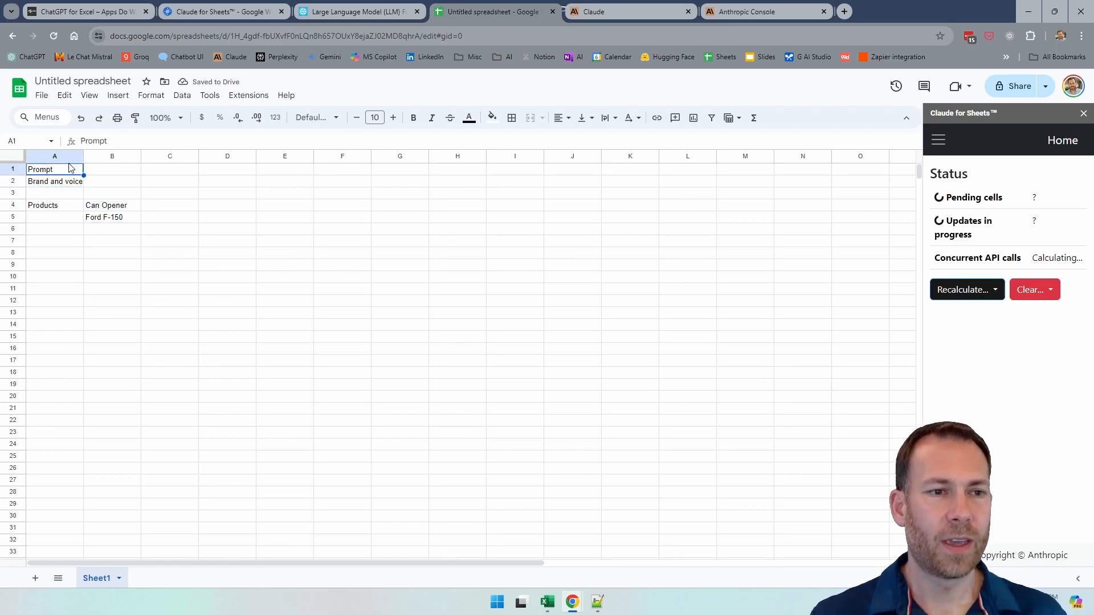
click(103, 193)
key(Up)
key(Up)
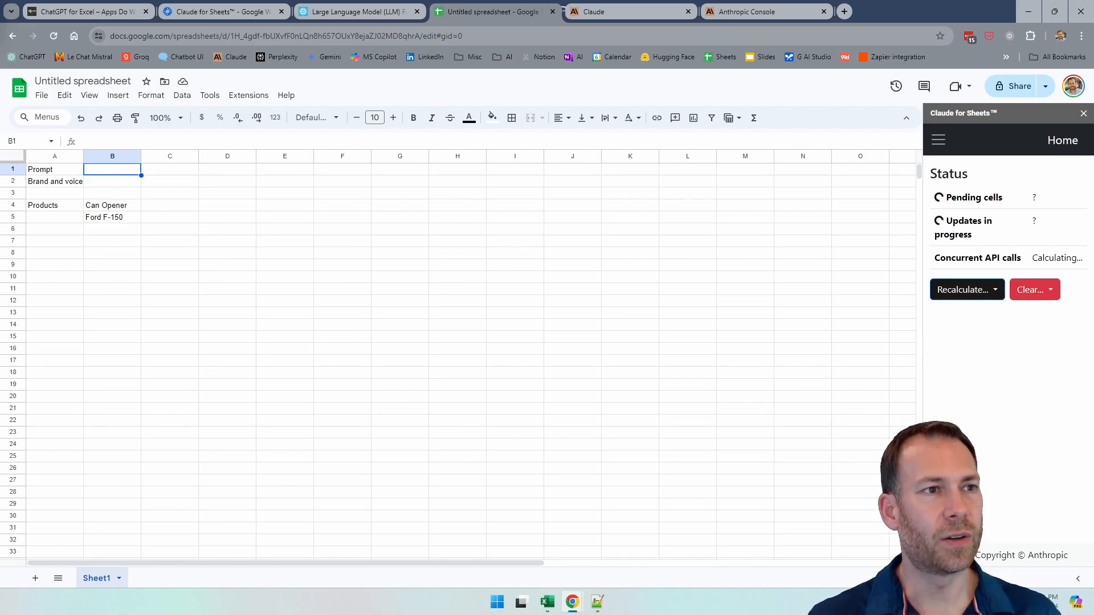
text(Write a LinkedIn product release article about the following product. Use the example at the end of our tone of voice and company brand. Take your time and run a 2nd pass on the results to improve it as much as you possibly can.)
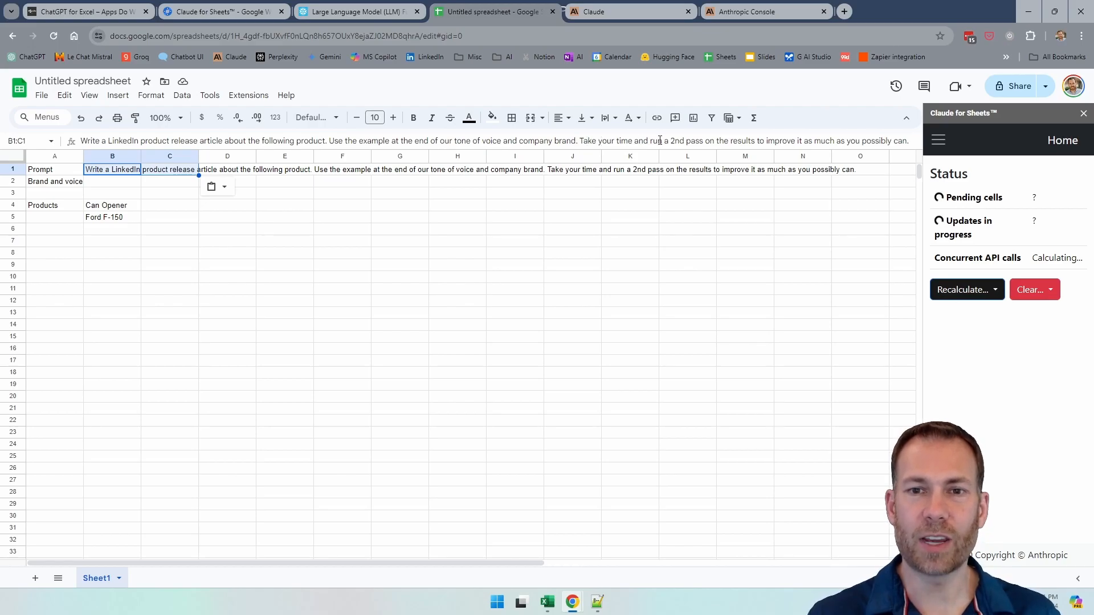
click(775, 142)
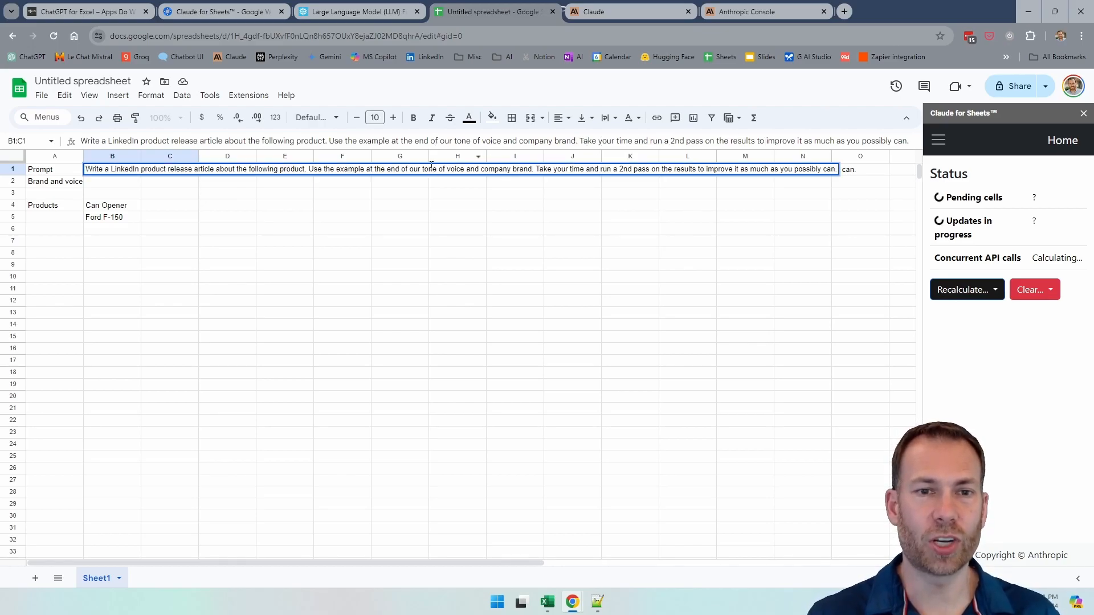
key(Return)
Step: Select B2 for the brand and voice text and widen column A slightly to fit the "Brand and voice" label
key(Down)
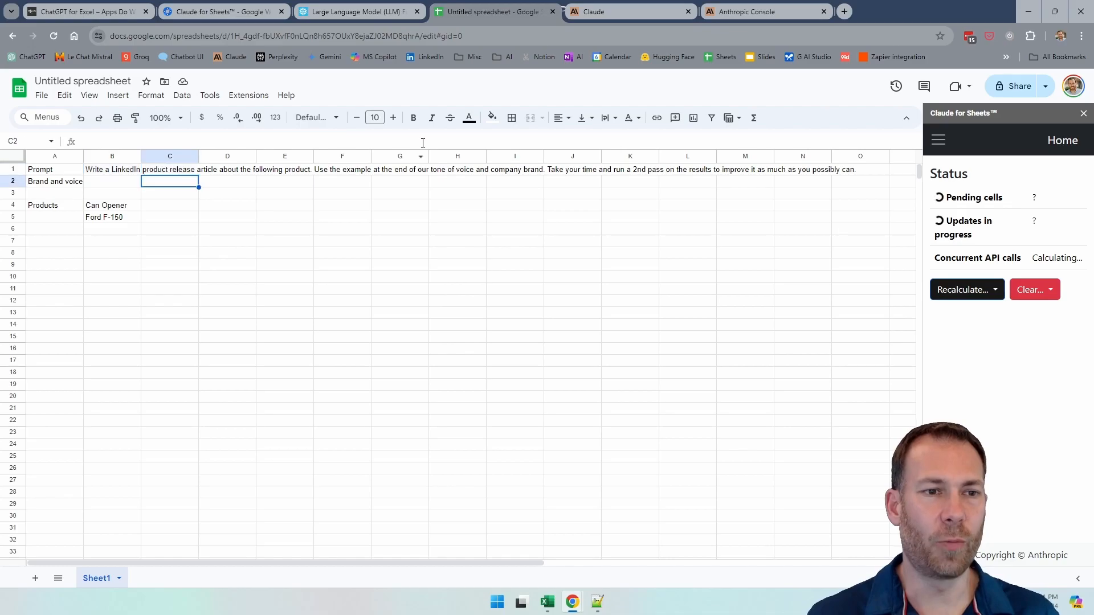
key(Left)
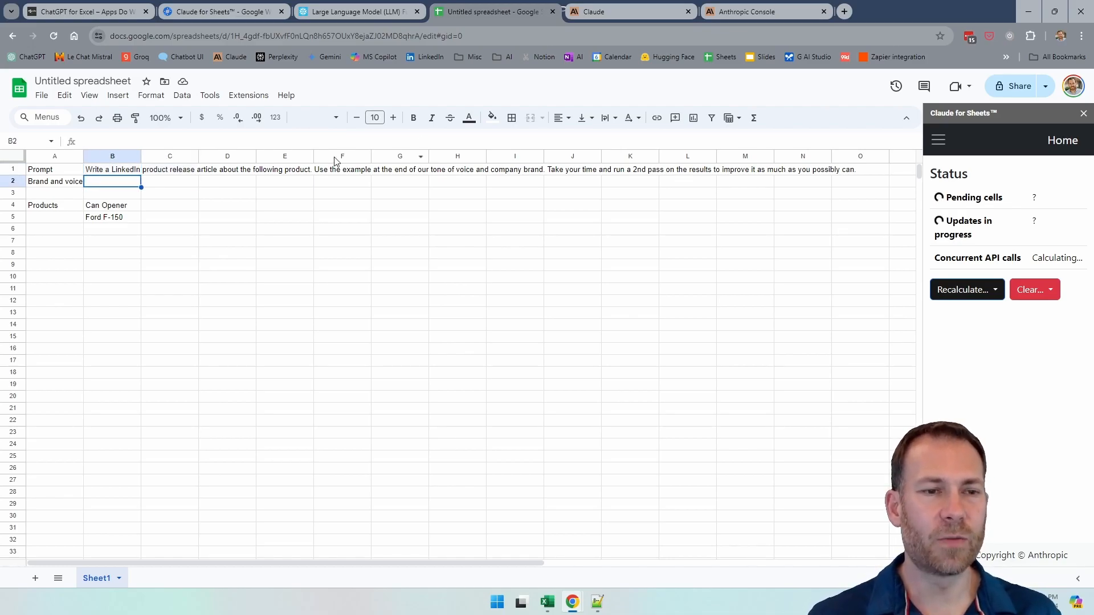
drag(84, 157, 93, 156)
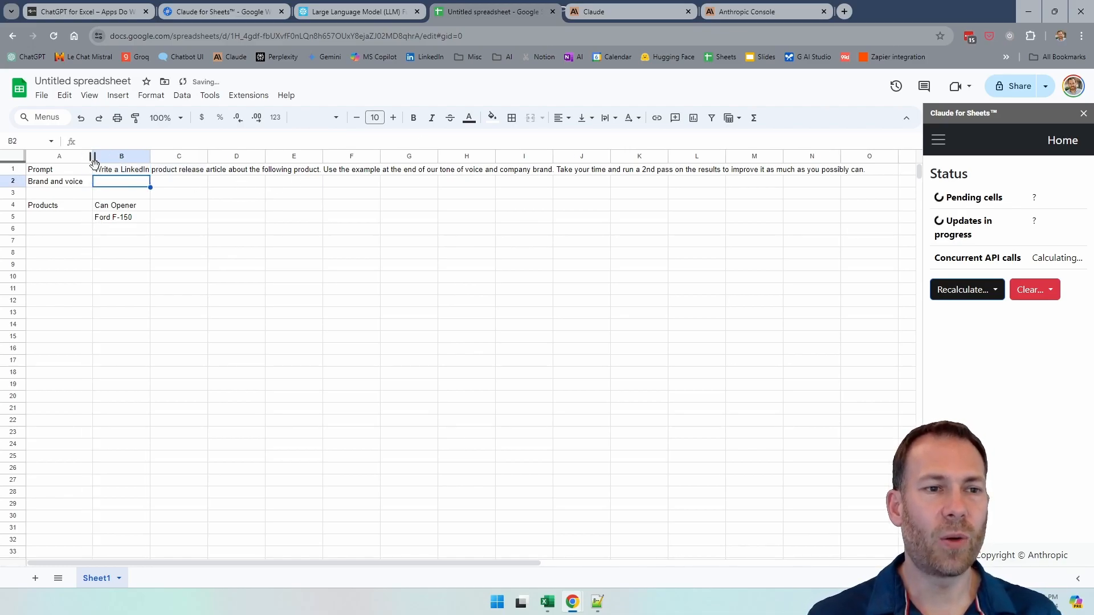
Step: Search the web for "can opener" in a new browser tab and open the Serious Eats review of the three best can openers
click(844, 11)
text(can opener)
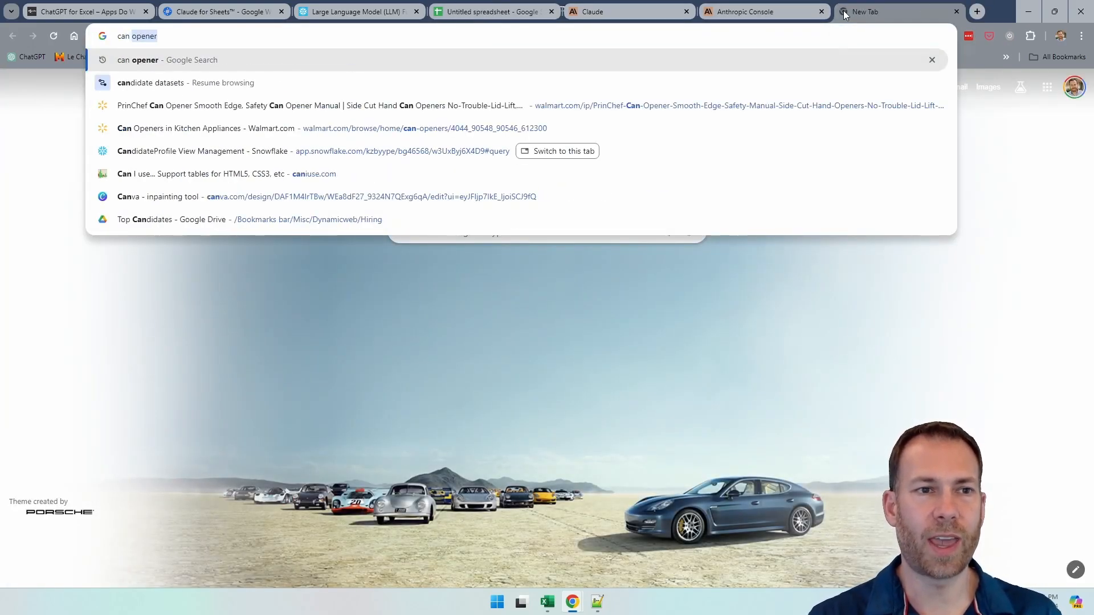
key(Return)
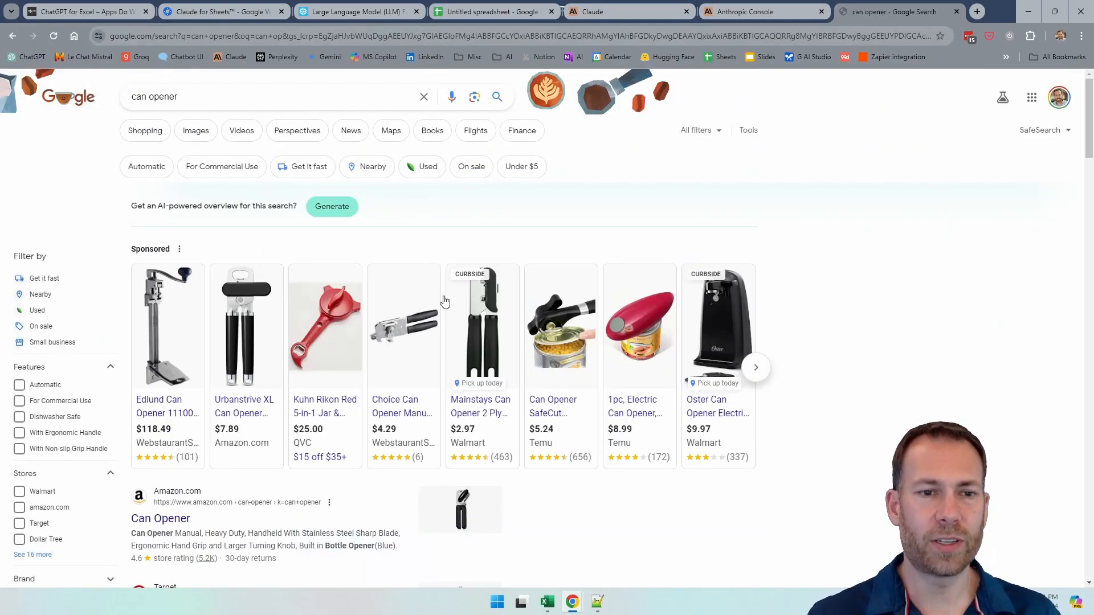
scroll(425, 306, down, 15)
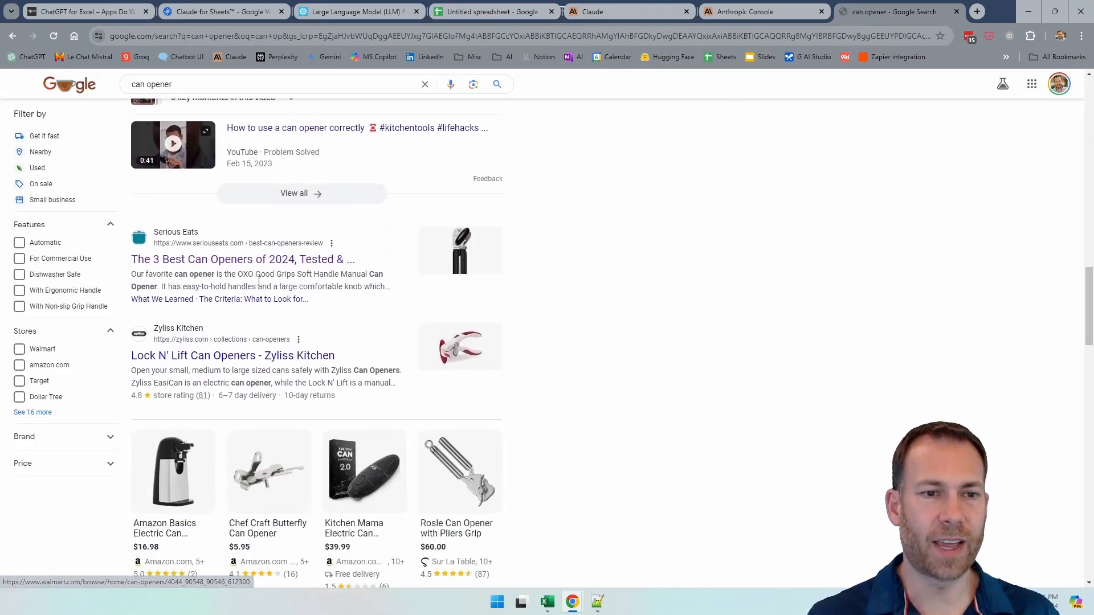
click(245, 257)
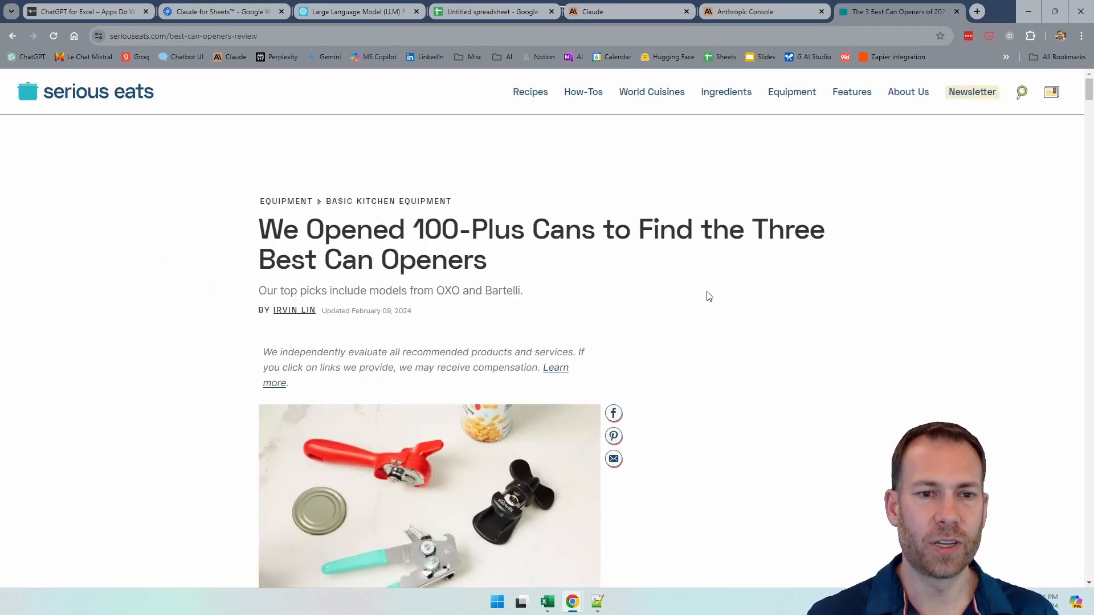
Step: Find the best overall can opener in the Serious Eats review and open its Amazon product page
drag(377, 312, 463, 319)
scroll(750, 323, down, 13)
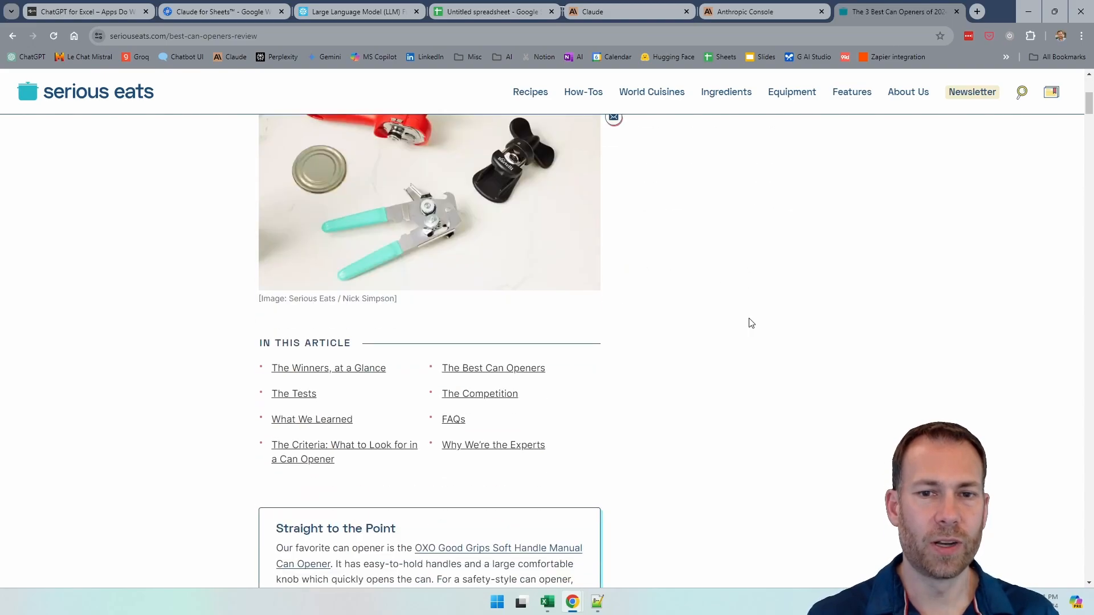
scroll(751, 323, down, 10)
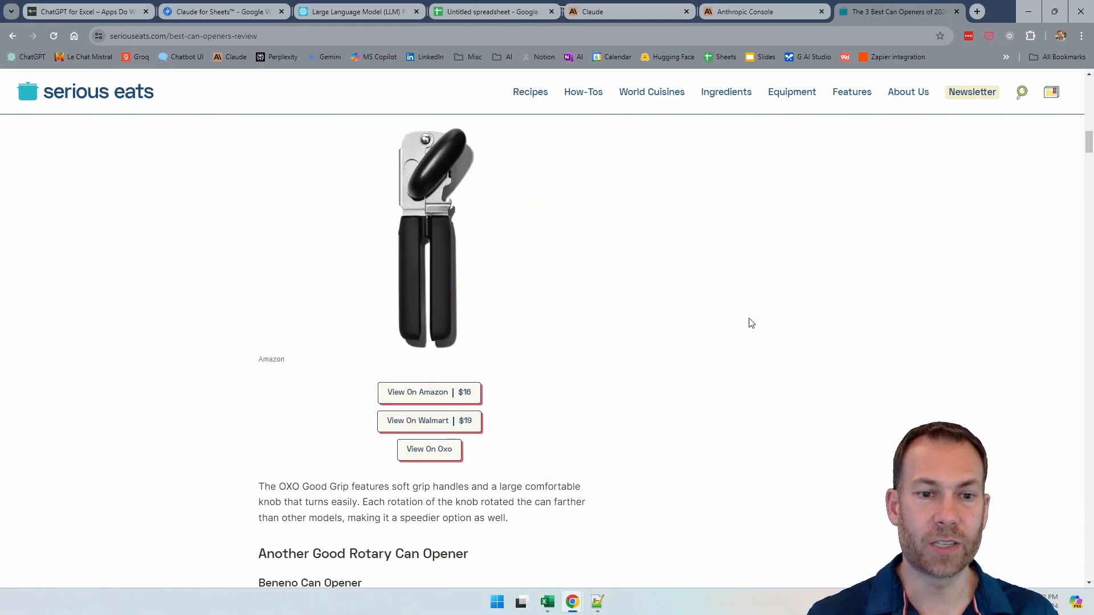
scroll(469, 318, up, 2)
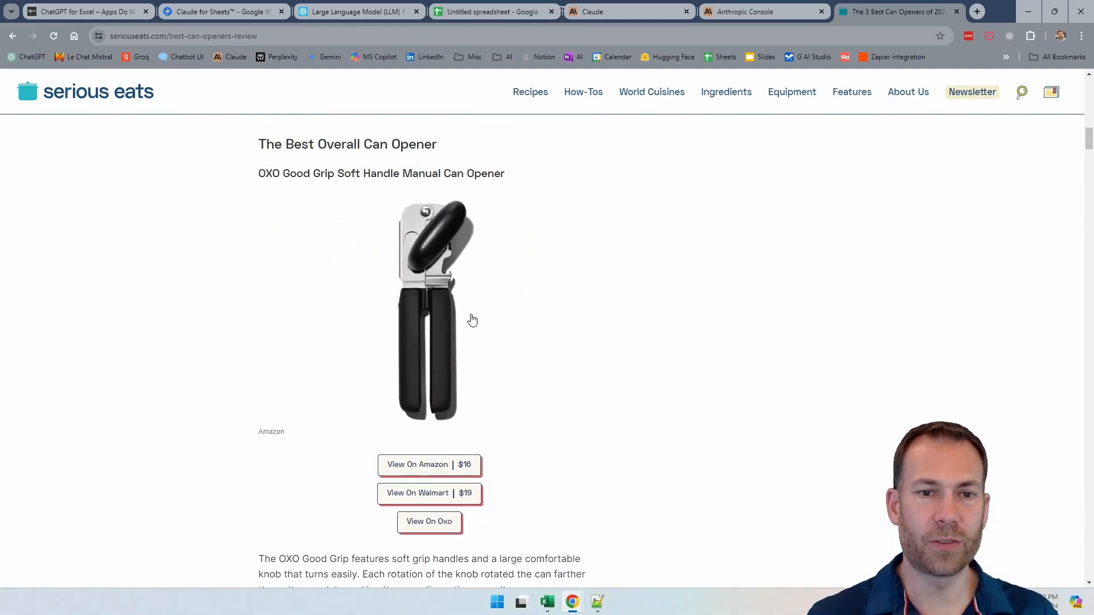
click(431, 352)
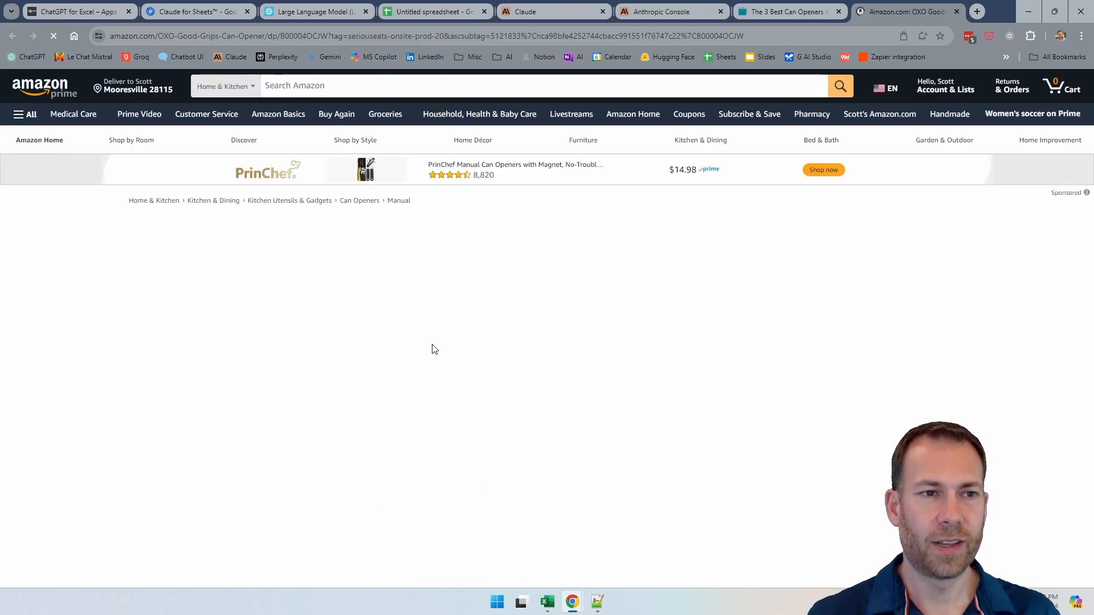
Step: Find the Product Description section on the OXO can opener's Amazon page and select its heading and first description paragraph
scroll(590, 376, down, 3)
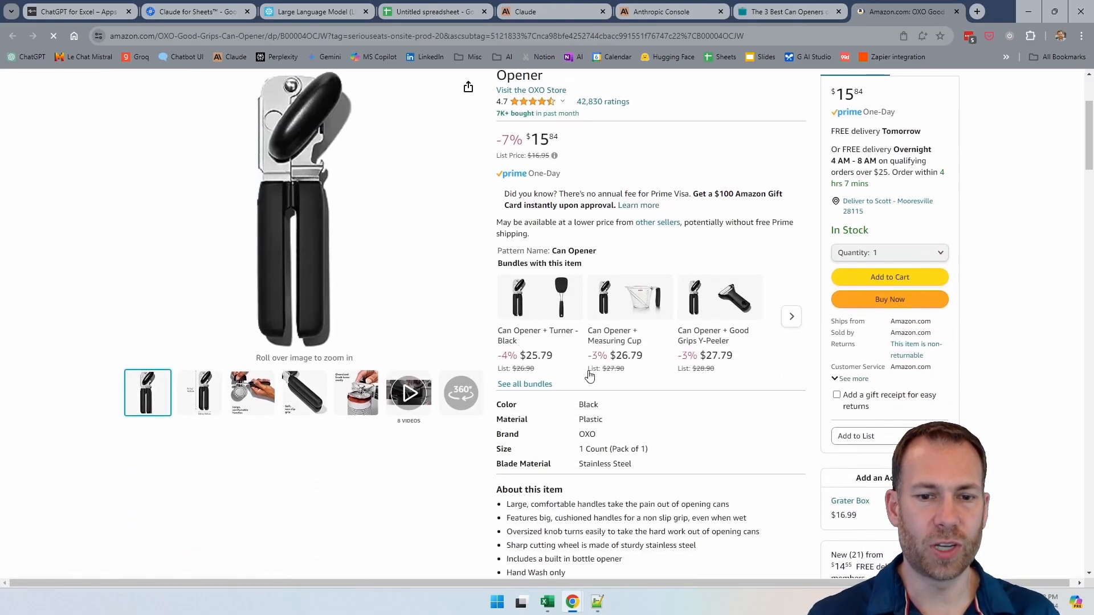
scroll(589, 376, down, 5)
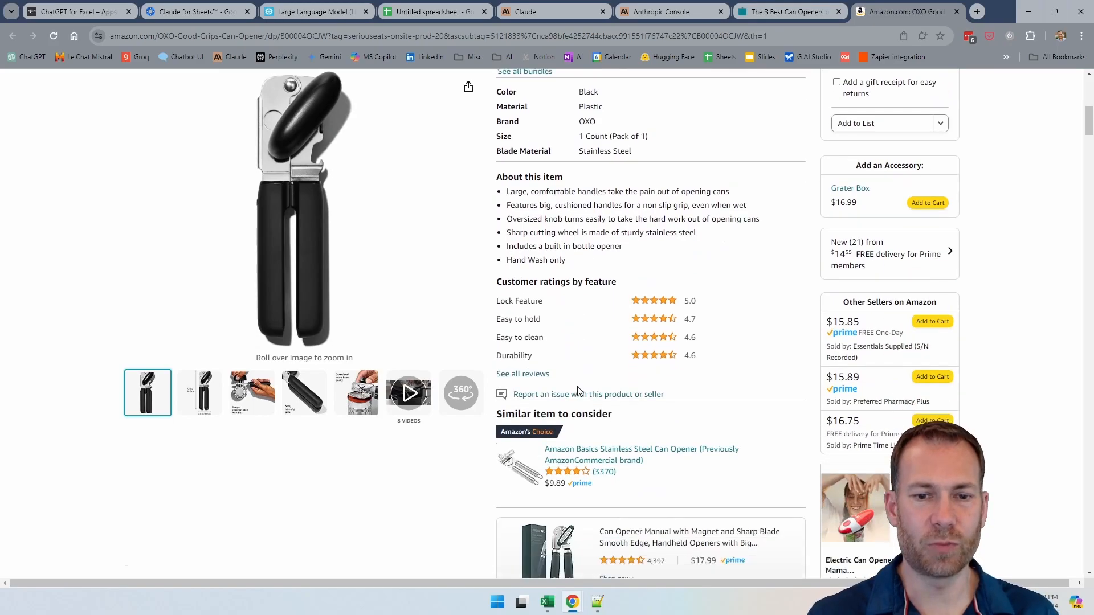
scroll(580, 390, down, 20)
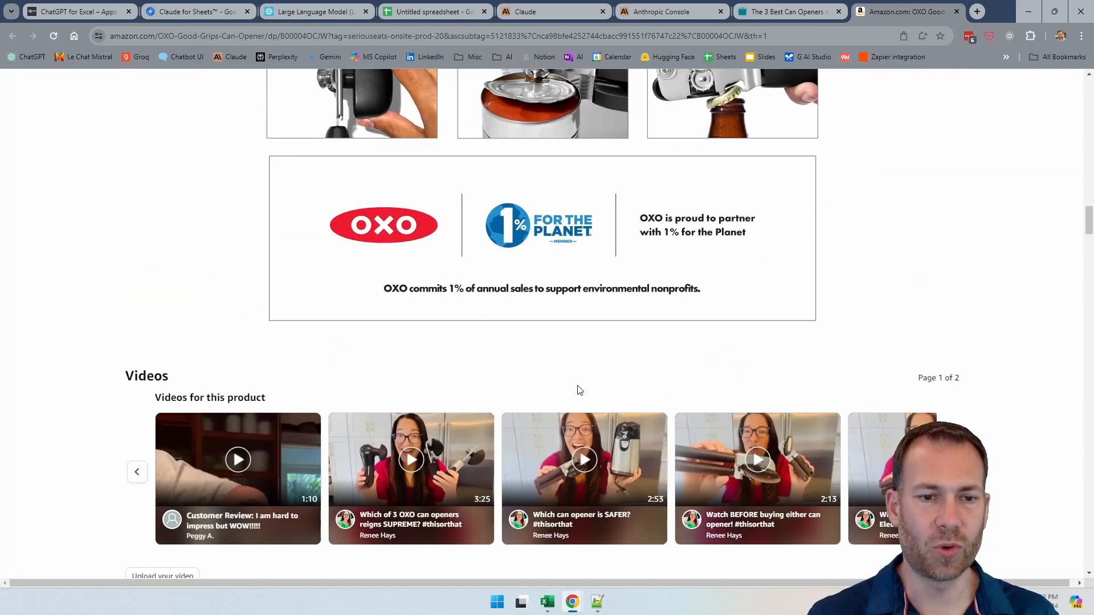
scroll(579, 391, down, 15)
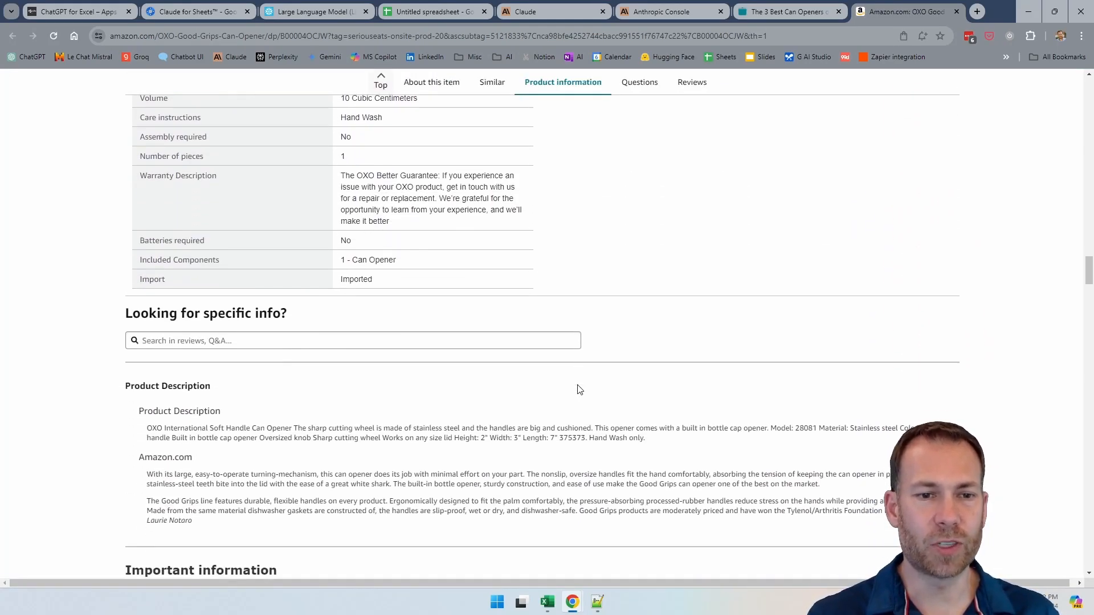
scroll(580, 390, down, 1)
drag(650, 376, 138, 352)
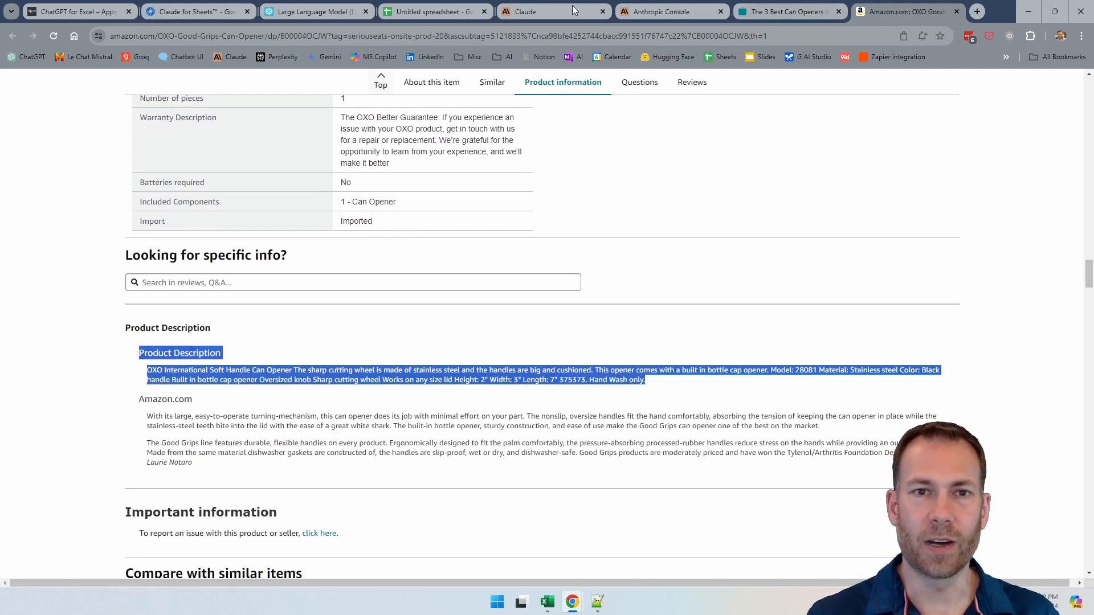
Step: Try to paste the copied Amazon product description into B2 of the spreadsheet, and undo the paste
click(418, 8)
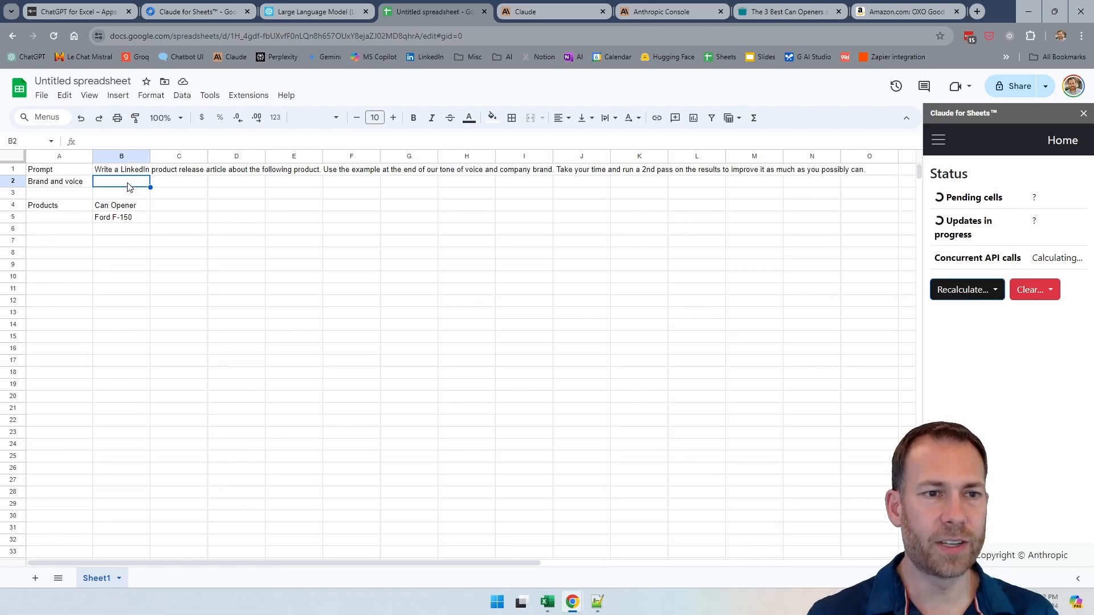
key(ctrl+v)
key(Down)
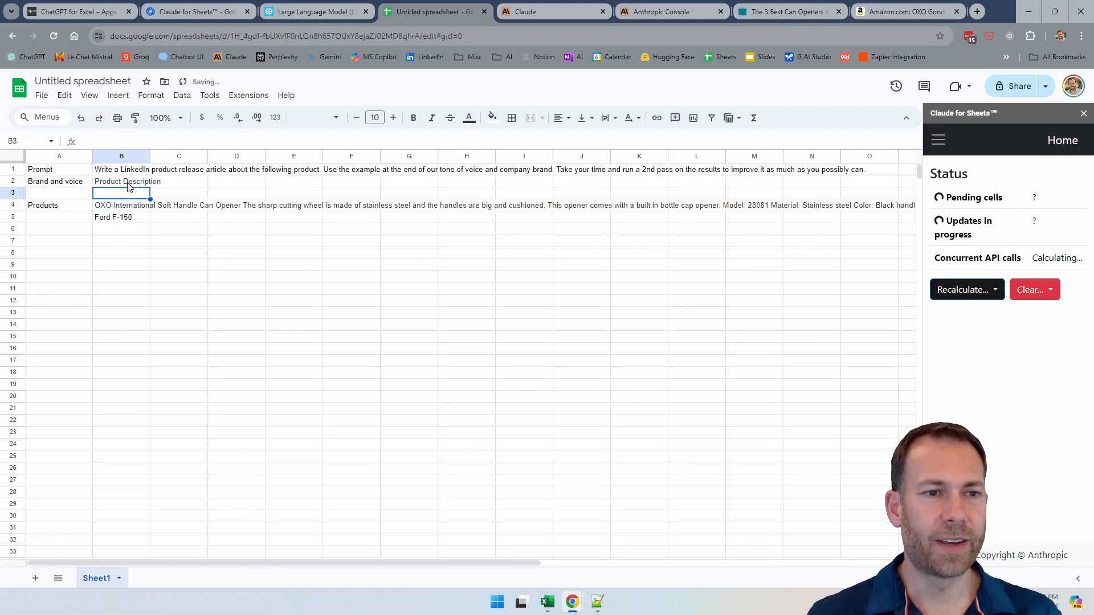
key(ctrl+z)
key(Down)
key(Up)
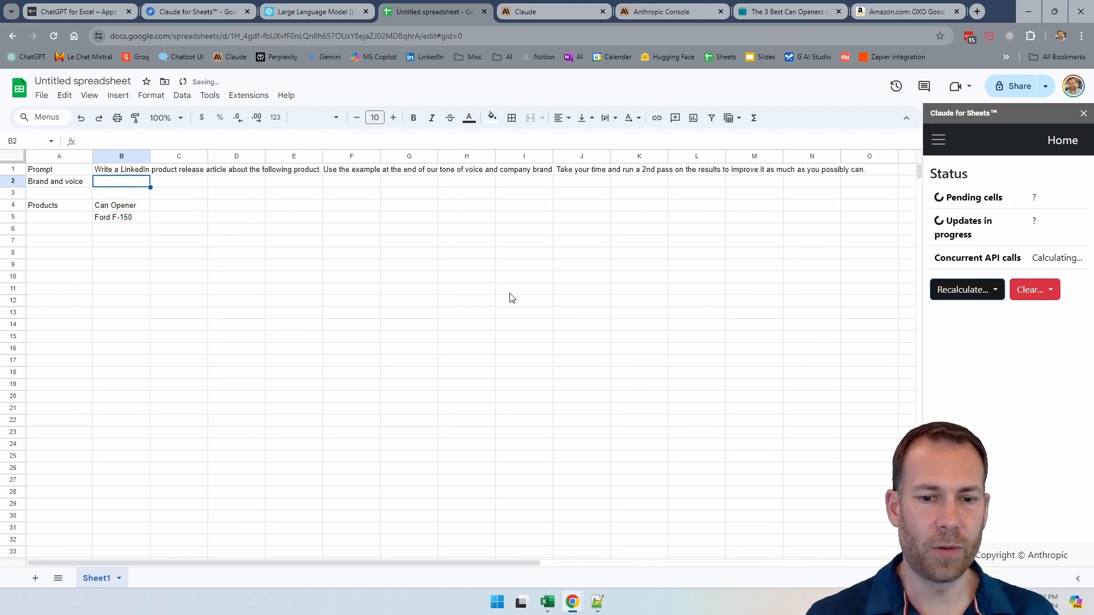
Step: Switch to Notepad++, paste the product description at the end of the open notes, and copy only the OXO description line without its heading
click(597, 602)
click(359, 234)
key(ctrl+End)
key(ctrl+v)
key(Return)
key(Up)
key(shift+End)
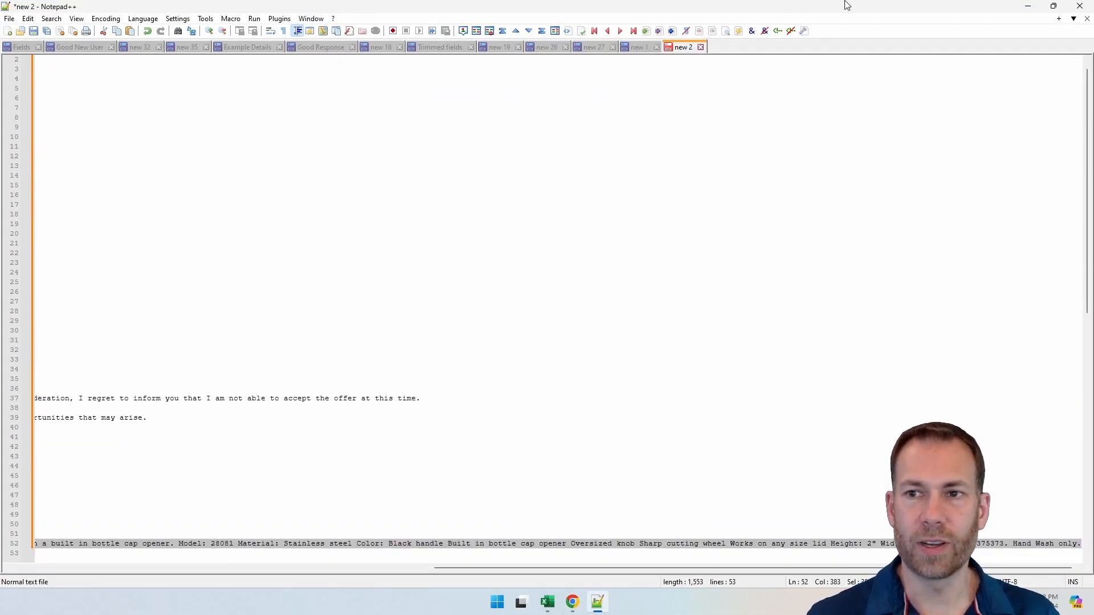
Step: Return to the spreadsheet and enter the copied OXO can opener description as the brand and voice text in B2
click(1028, 5)
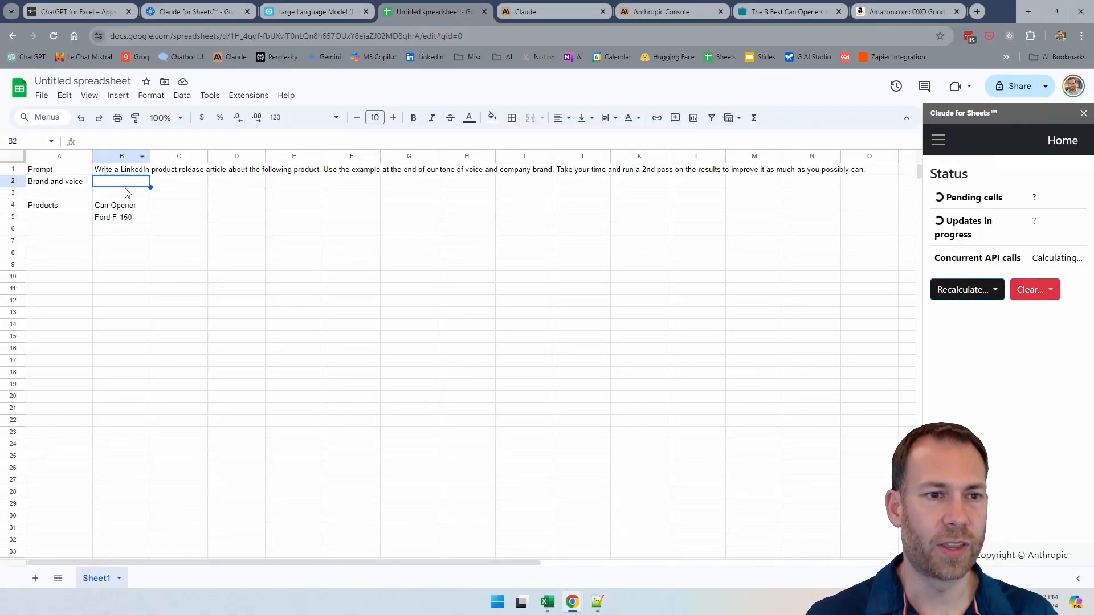
click(131, 140)
key(ctrl+v)
key(Return)
key(Up)
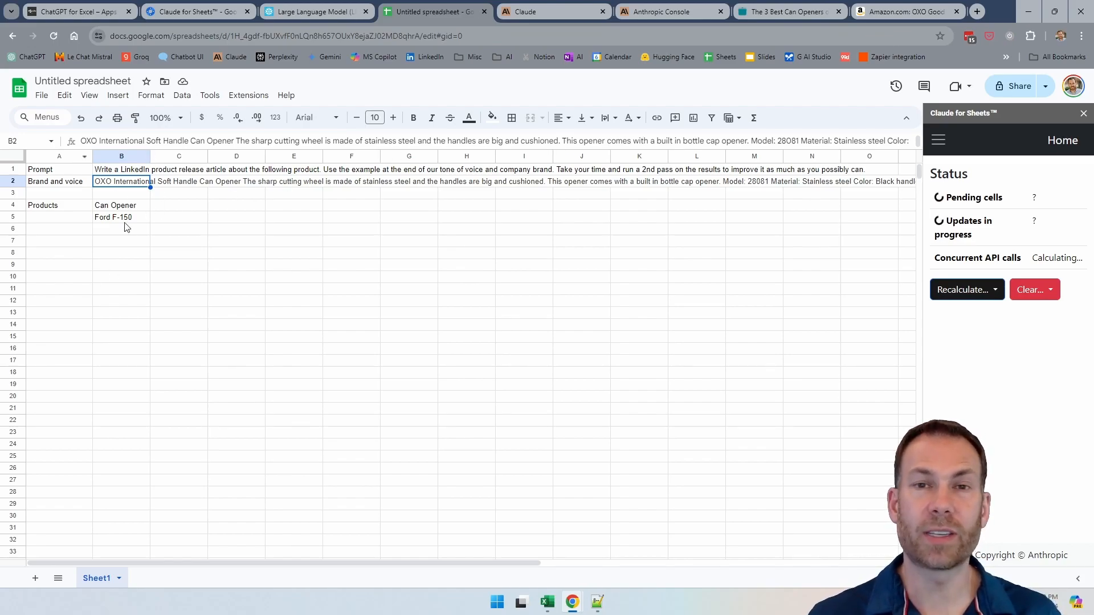
Step: Start a =claude( formula in C4 beside the Can Opener product
click(56, 171)
click(53, 182)
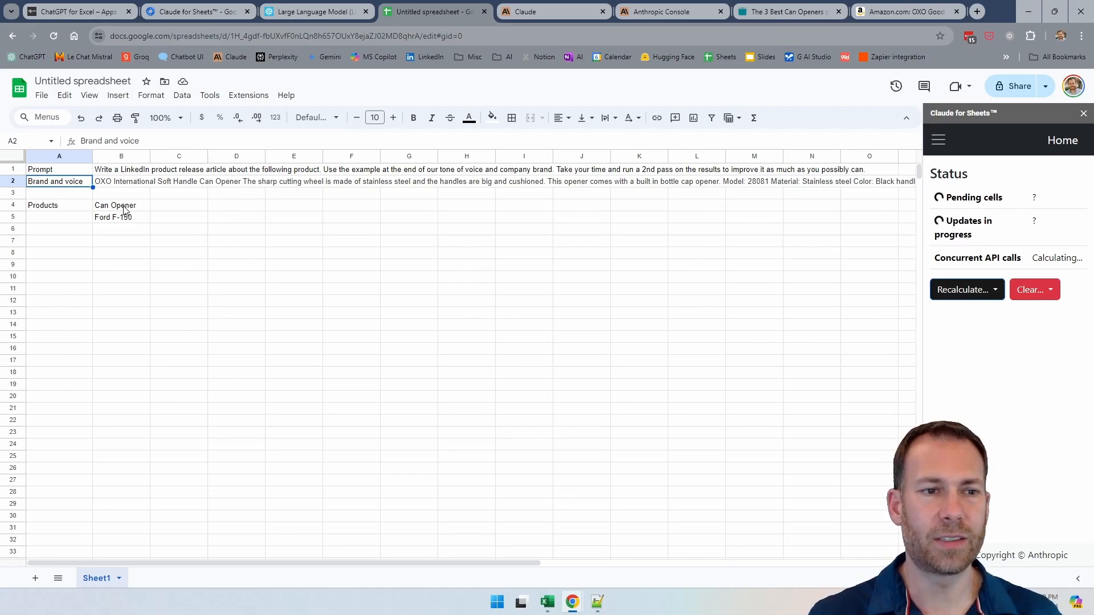
click(172, 208)
text(=)
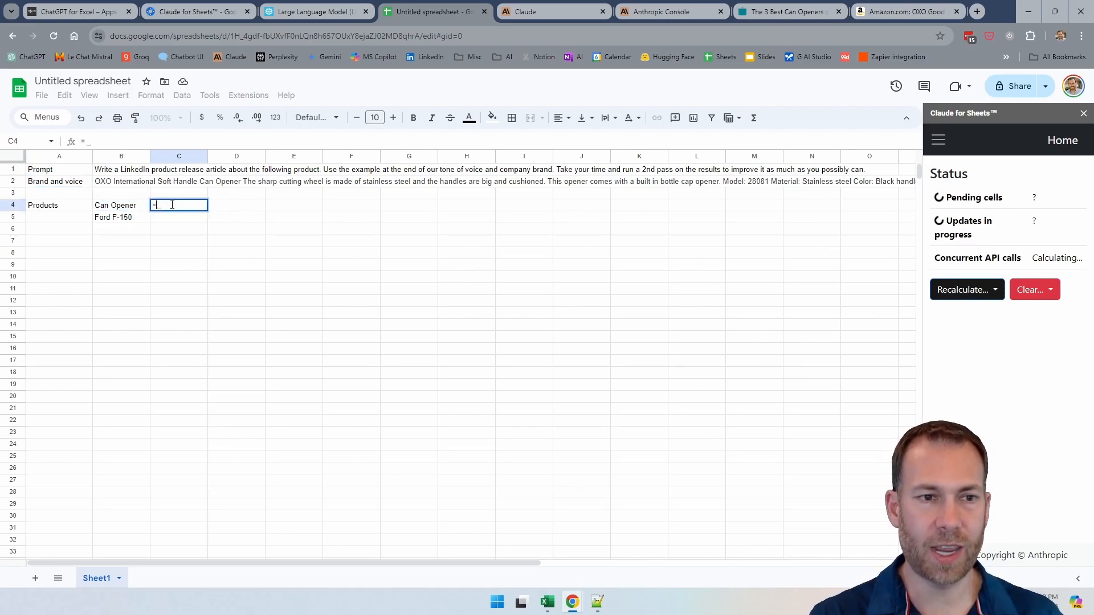
text(claude()
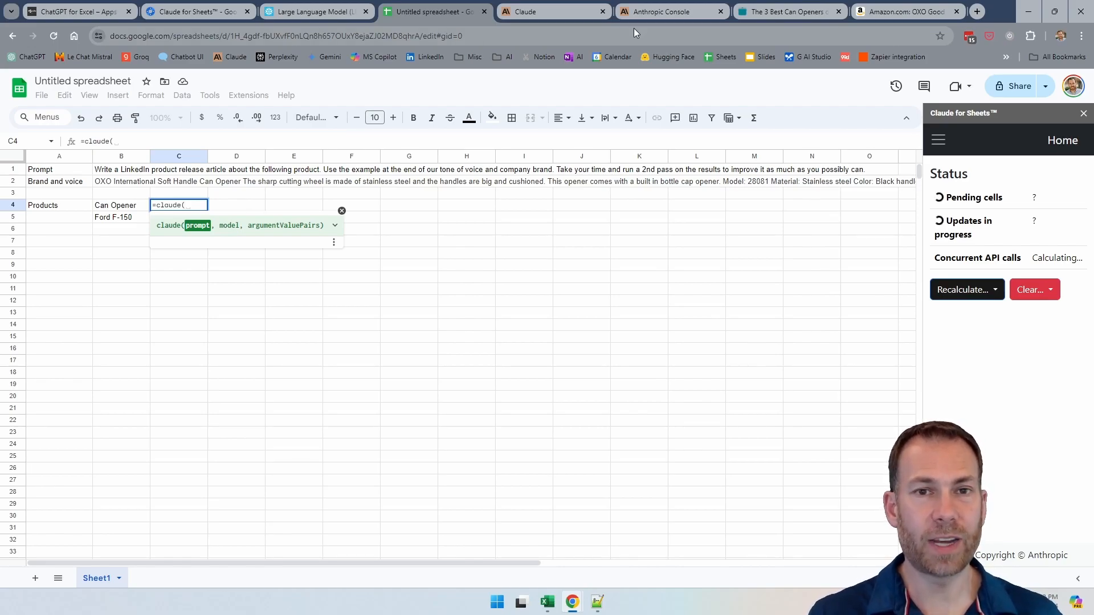
Step: Inspect the model list in the Anthropic Console Workbench and copy the model name claude-3-sonnet-20240229 from its page code
click(662, 14)
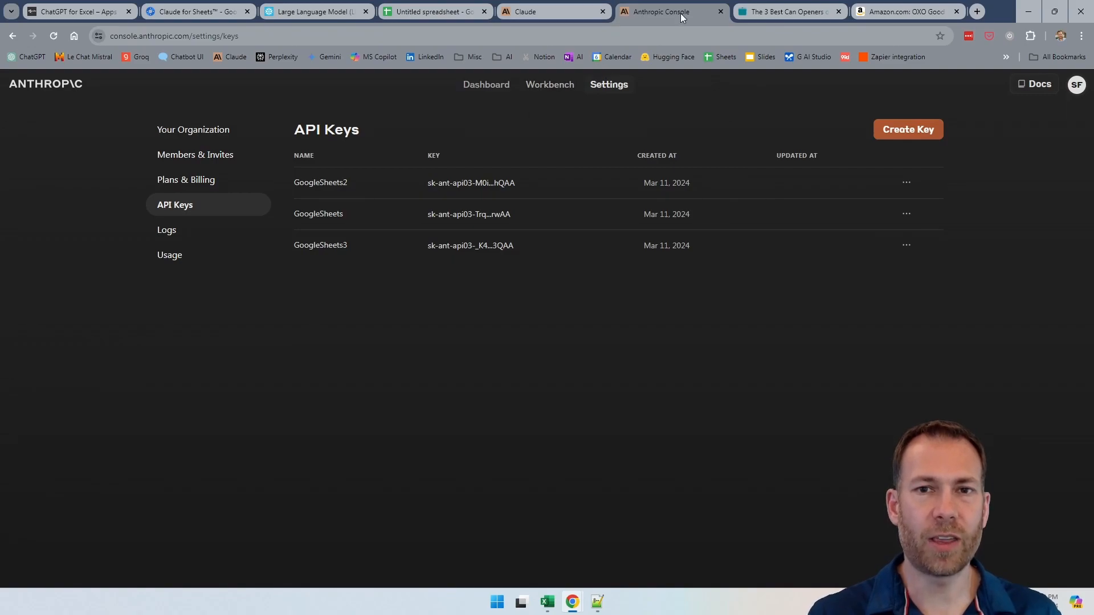
click(555, 87)
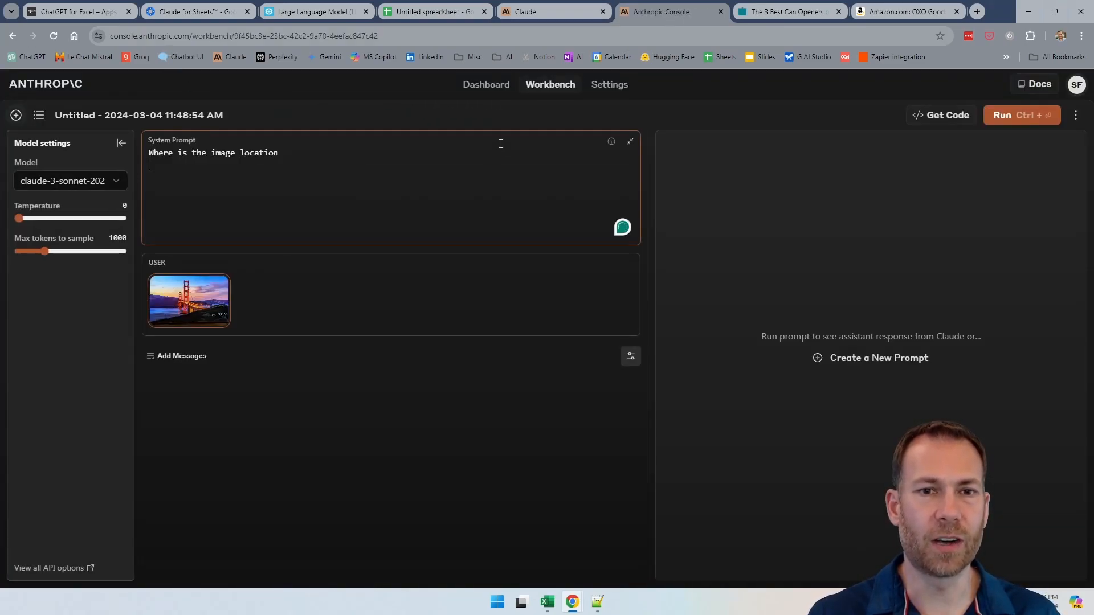
click(42, 182)
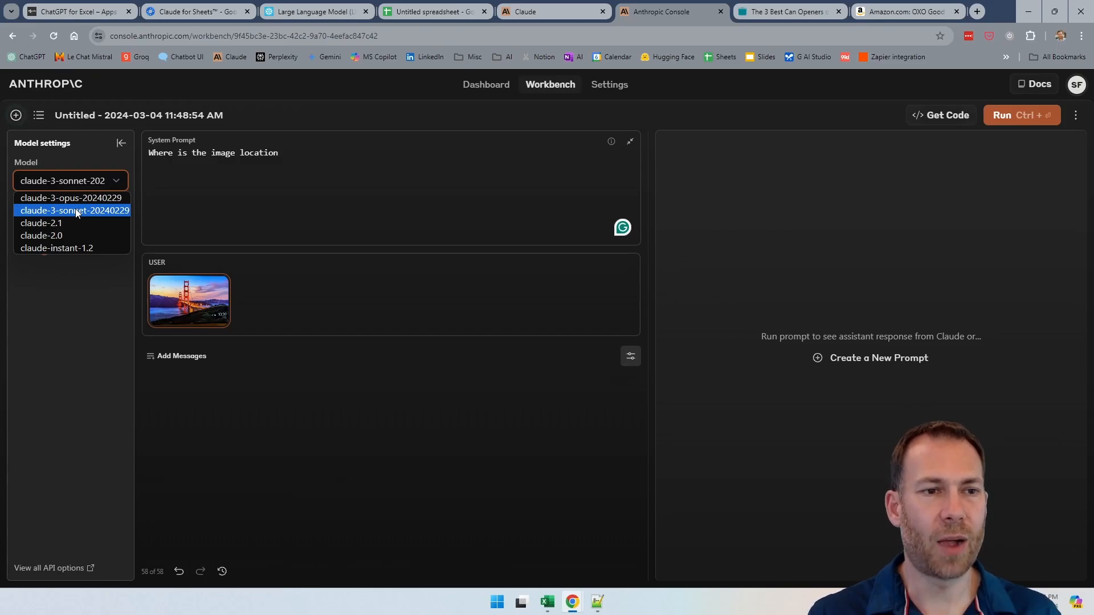
click(76, 212)
right_click(78, 183)
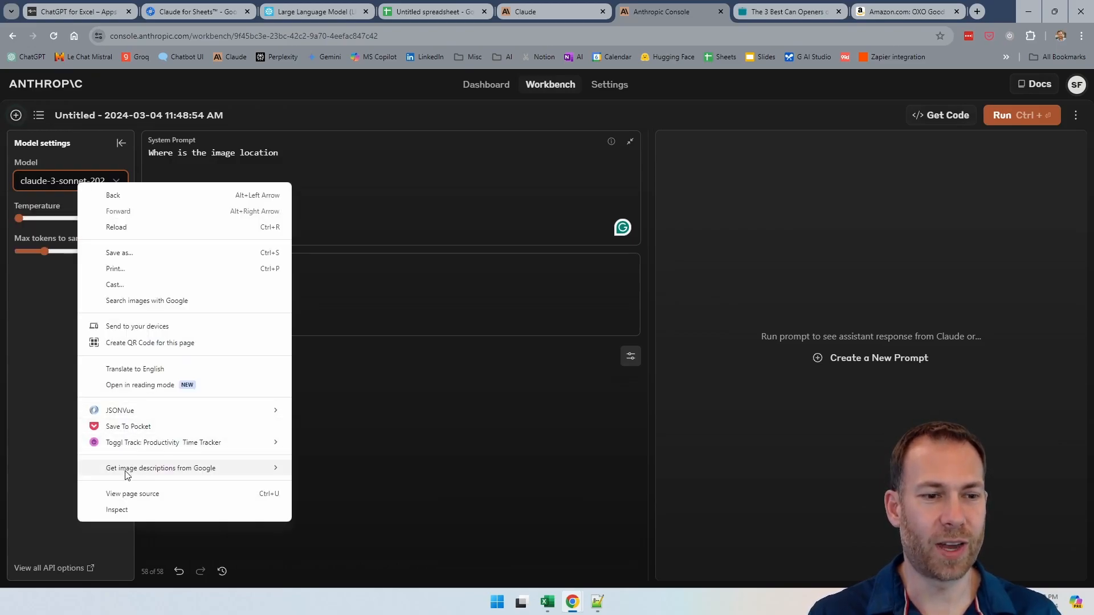
click(118, 510)
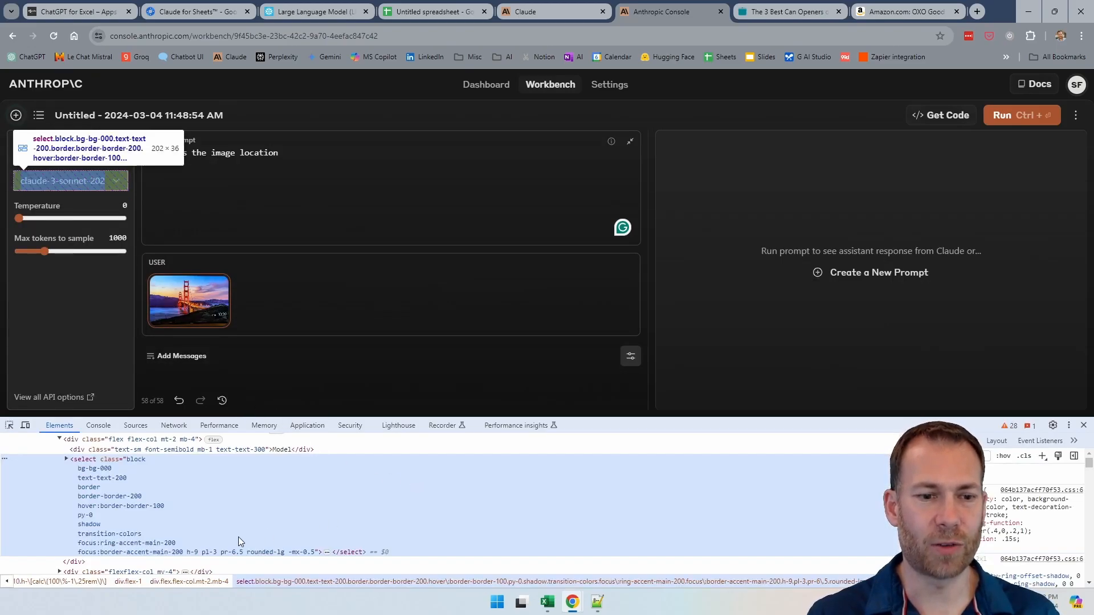
click(66, 459)
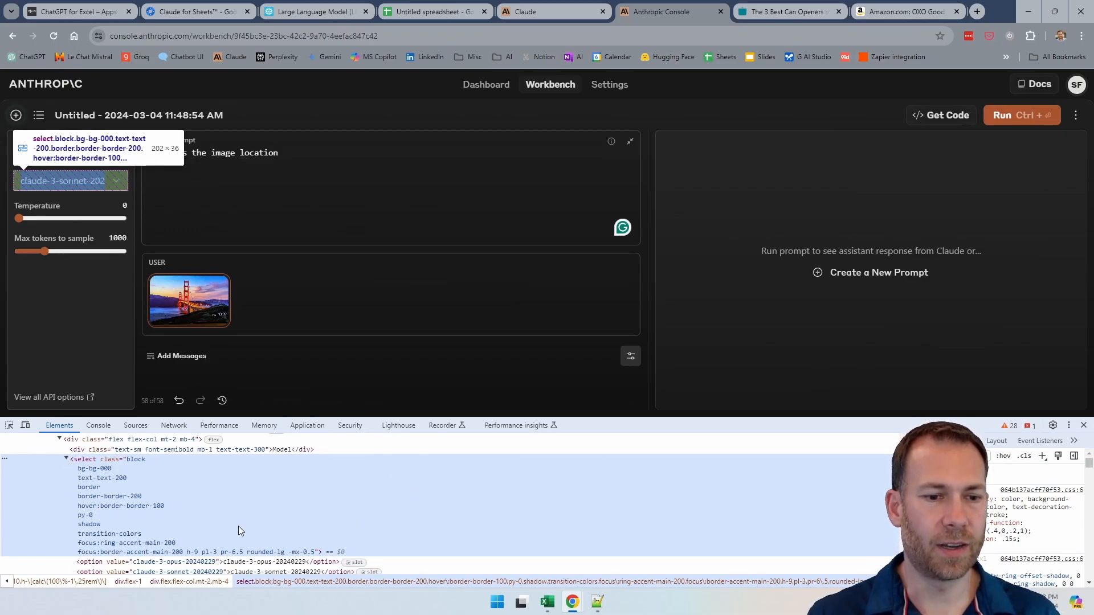
scroll(232, 530, down, 2)
double_click(281, 516)
key(ctrl+c)
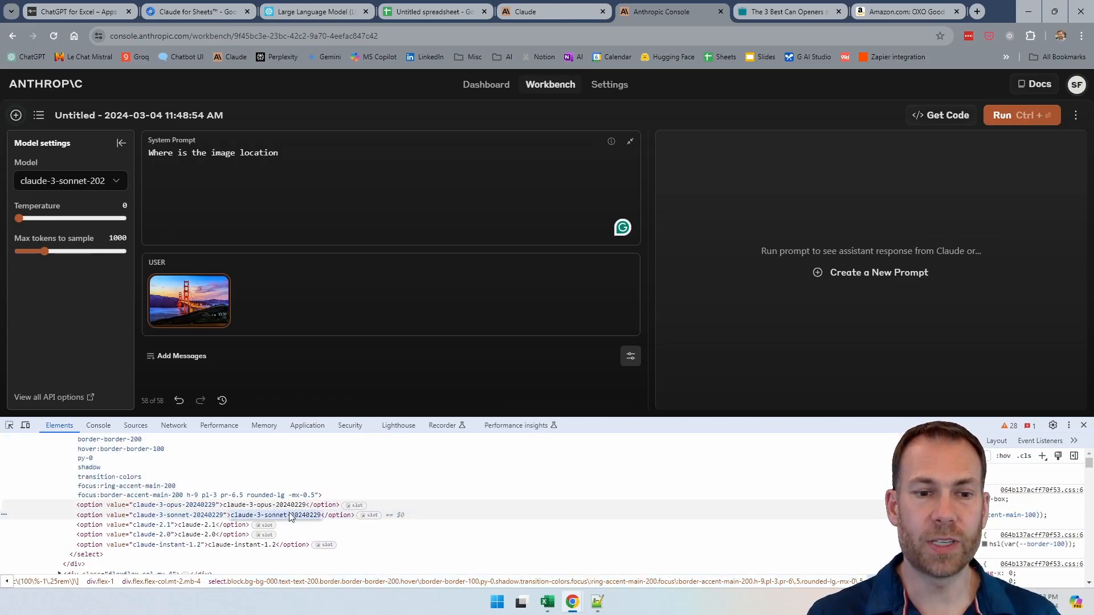
click(1084, 425)
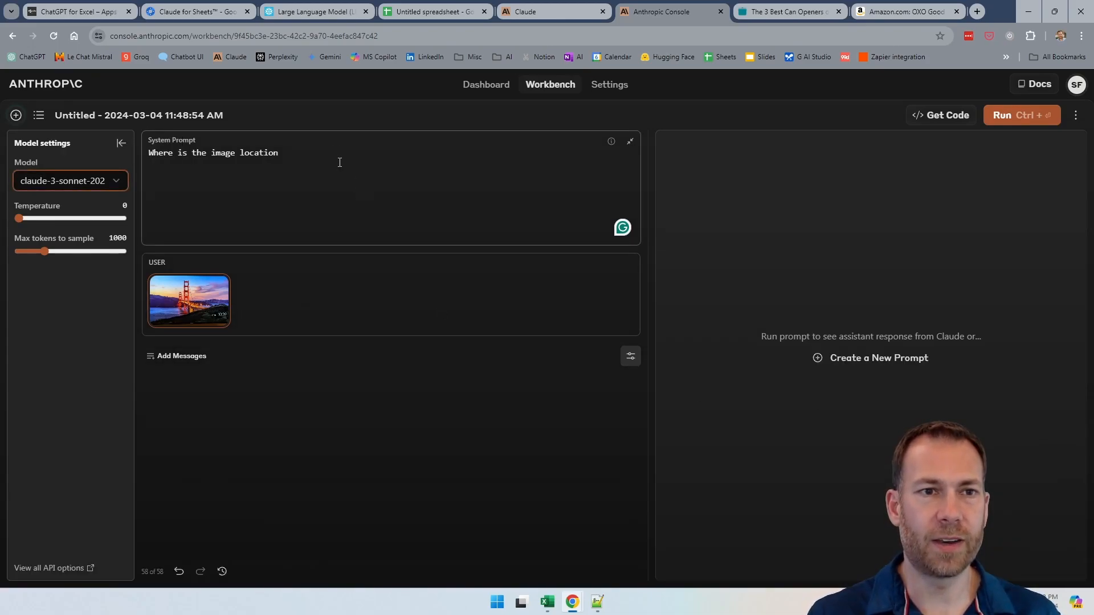
Step: Try the copied model name claude-3-sonnet-20240229 as the first argument of the C4 formula, and cancel the entry
click(441, 12)
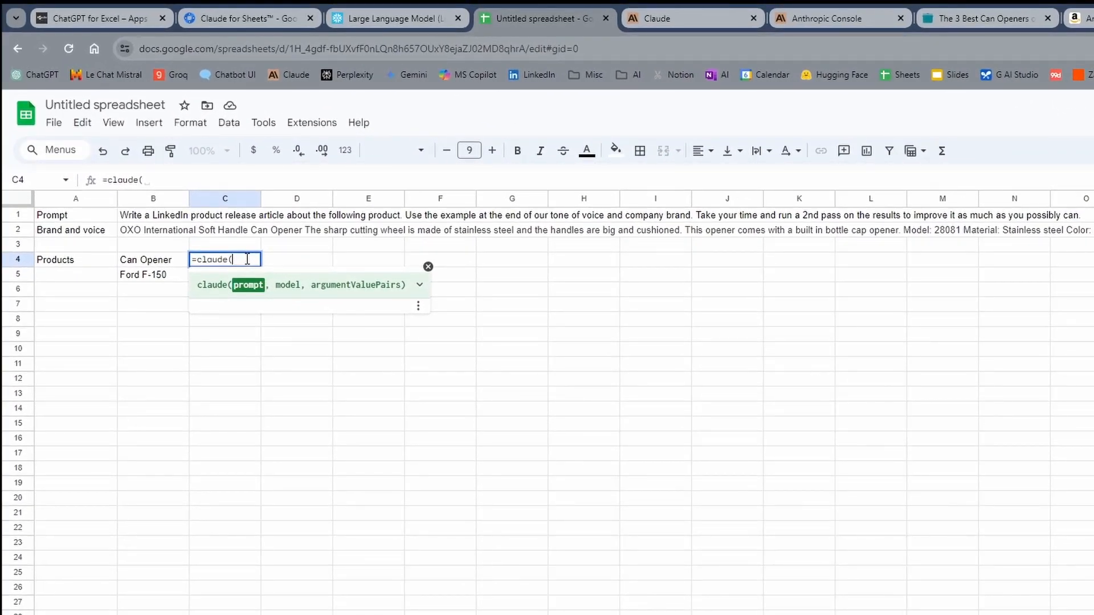
text(")
key(ctrl+v)
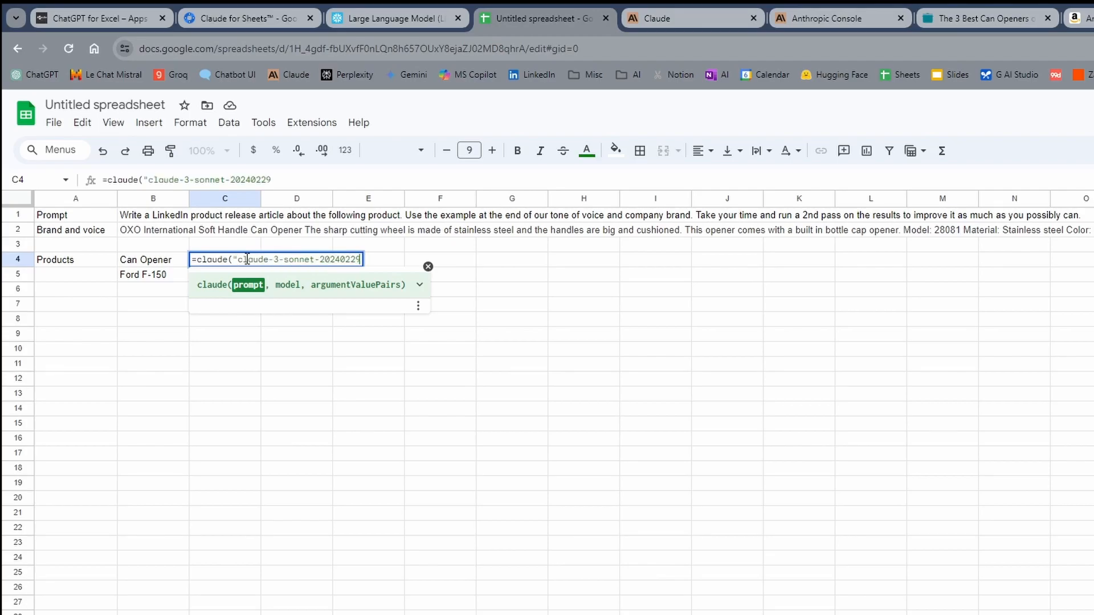
key(Escape)
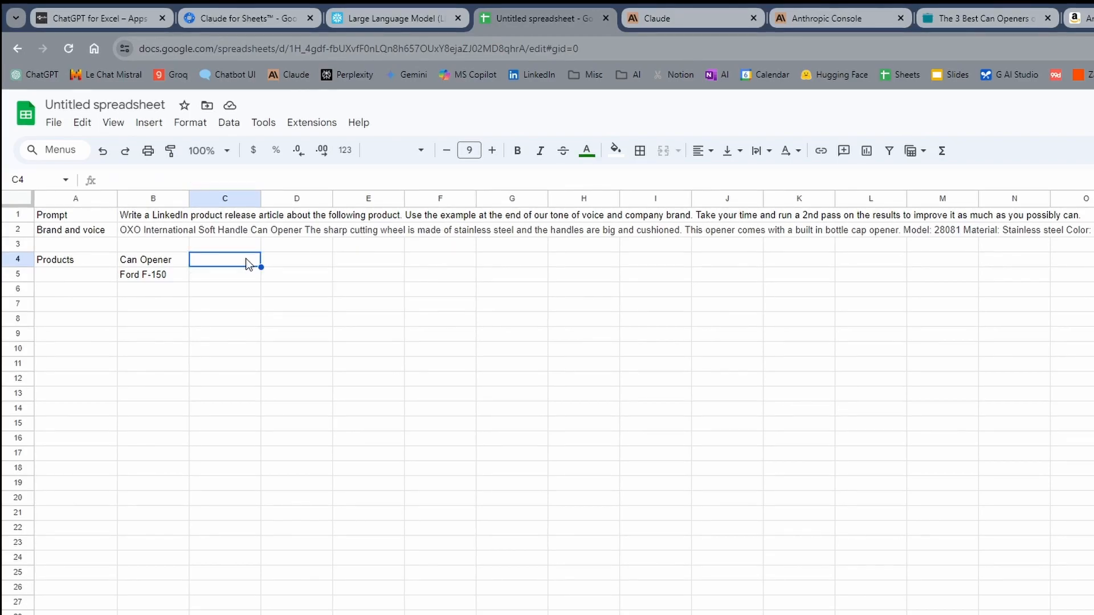
Step: Begin the Claude formula in C4 with the prompt cell and an opening product tag: =claude(B1&"<product>"&
text(=claude()
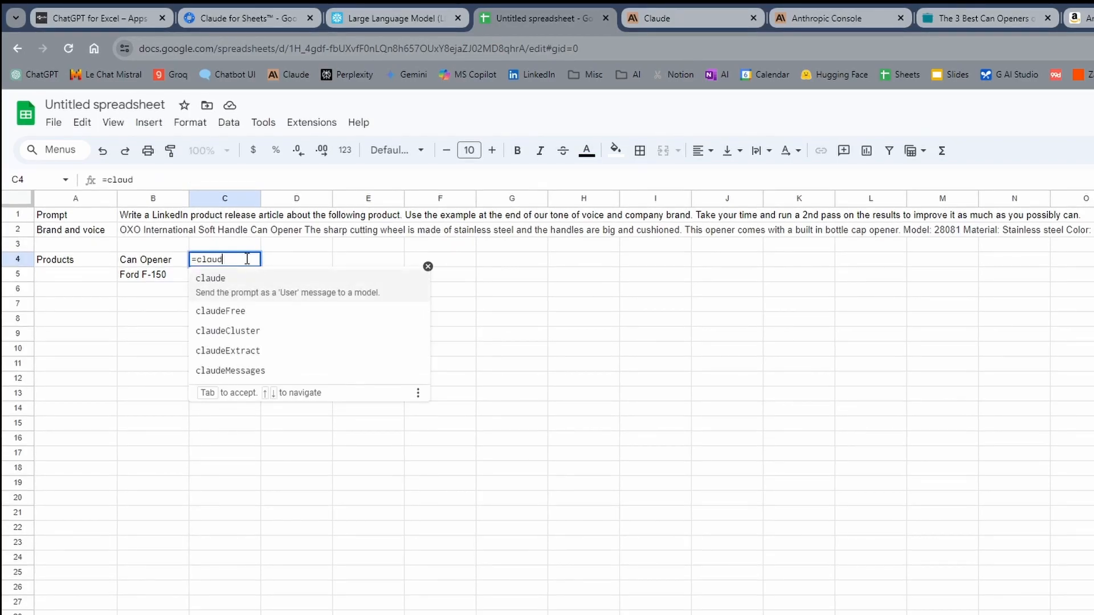
click(137, 220)
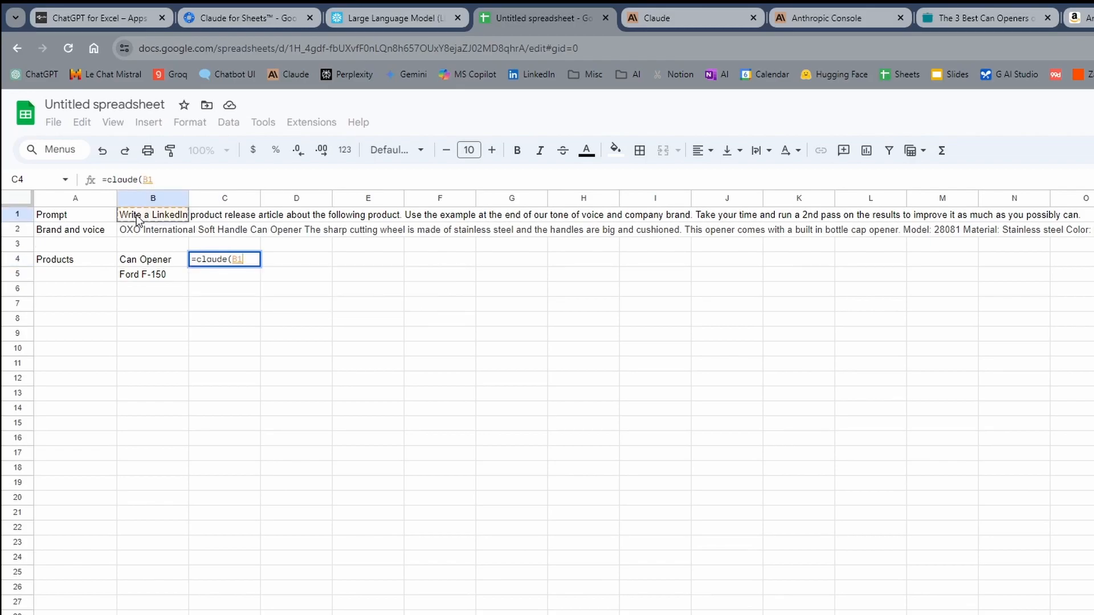
text(&)
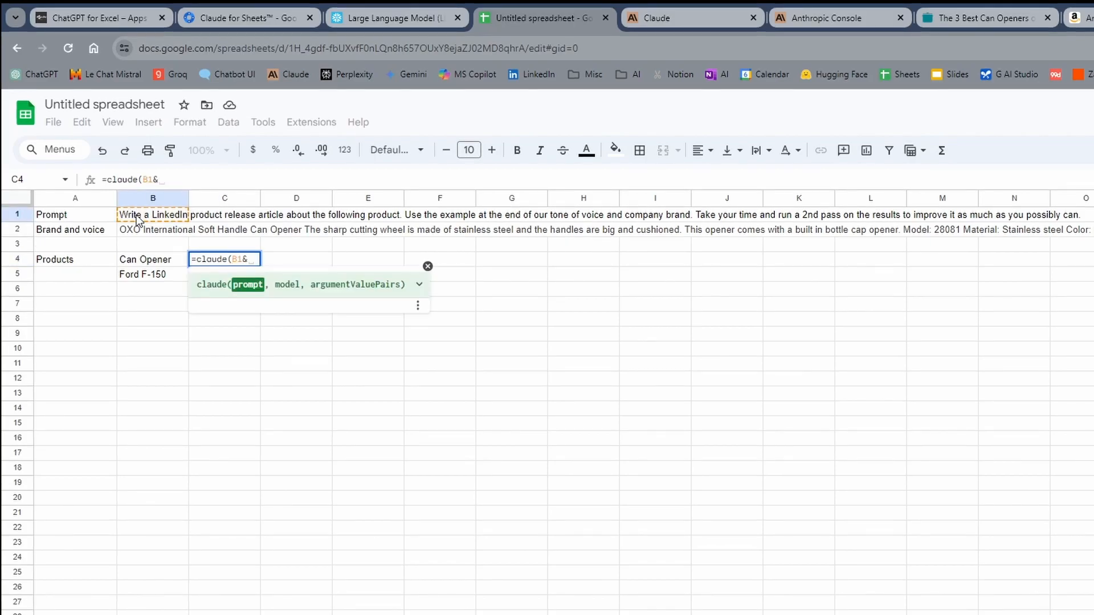
text("<product>)
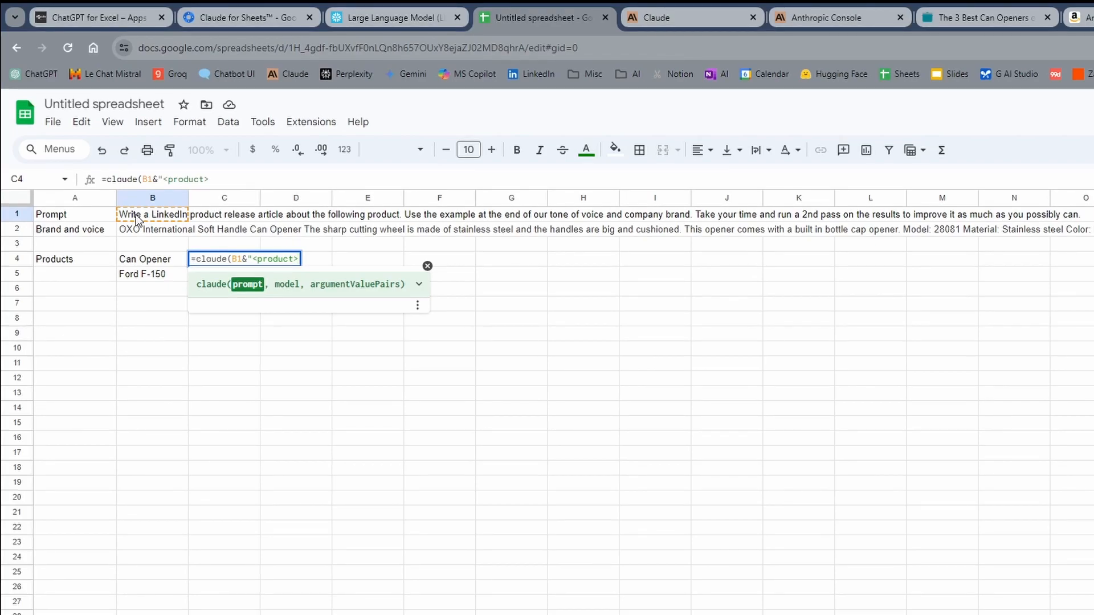
text(&)
key(BackSpace)
text("&)
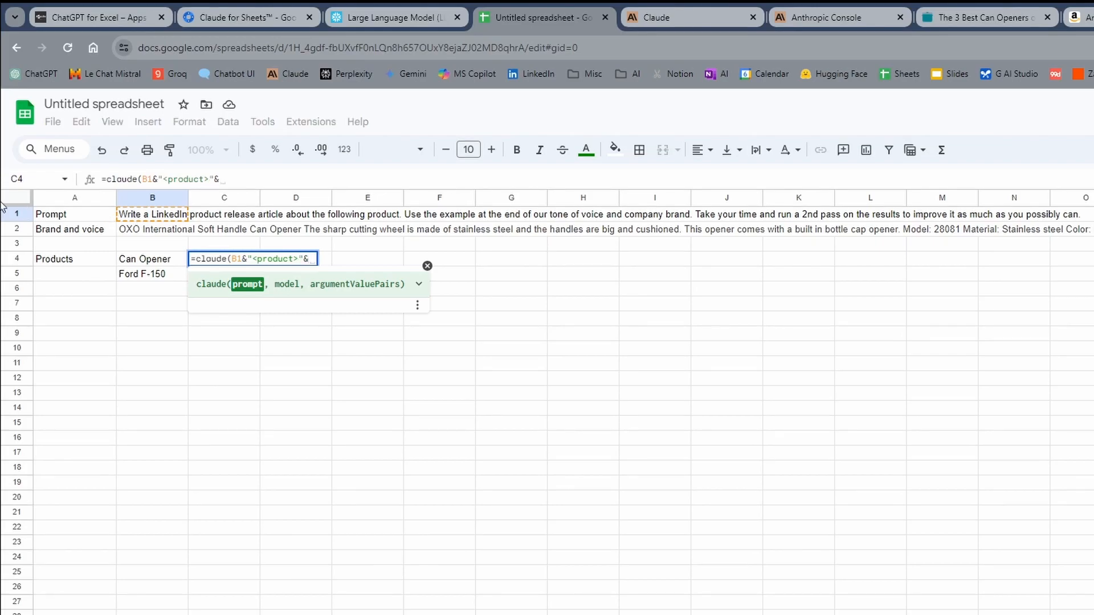
Step: Complete the C4 formula with B4&"</product>" & "----" & B2 and run it
click(144, 263)
text(&"</)
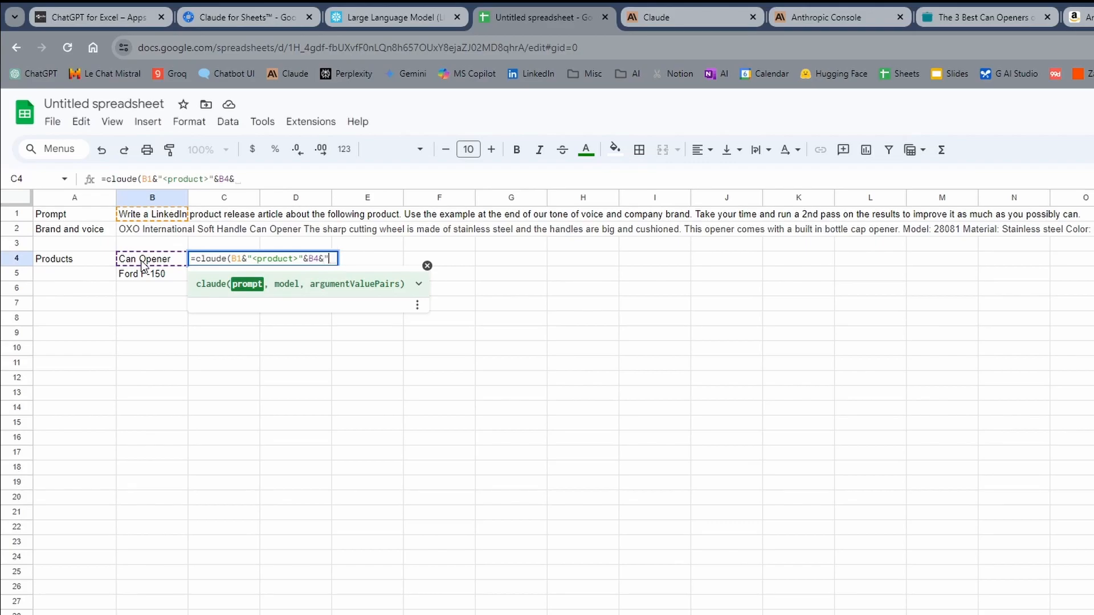
text(product>)
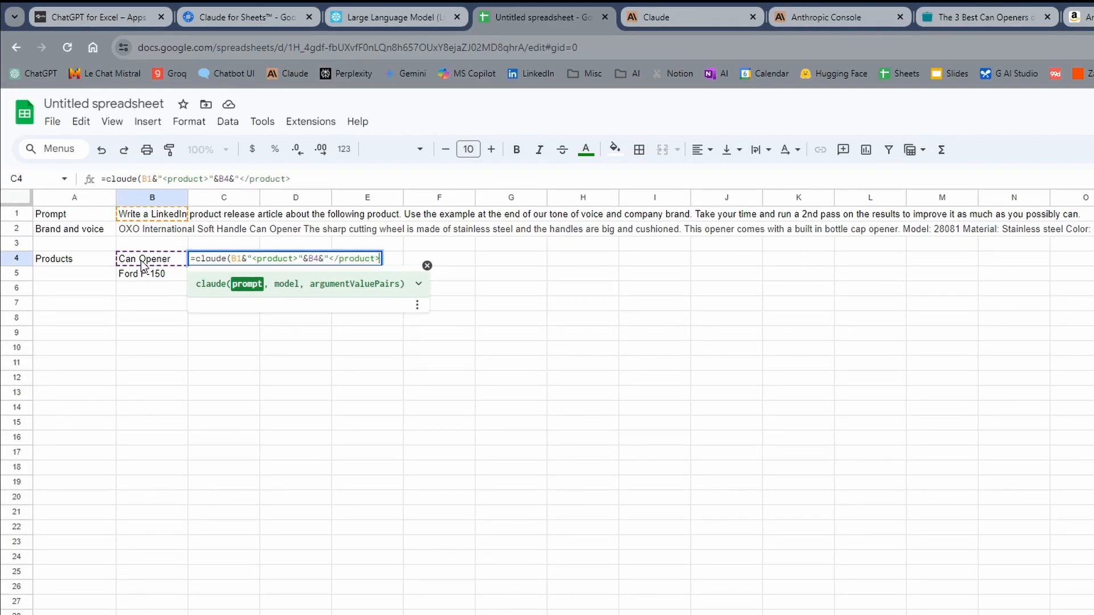
text(" & )
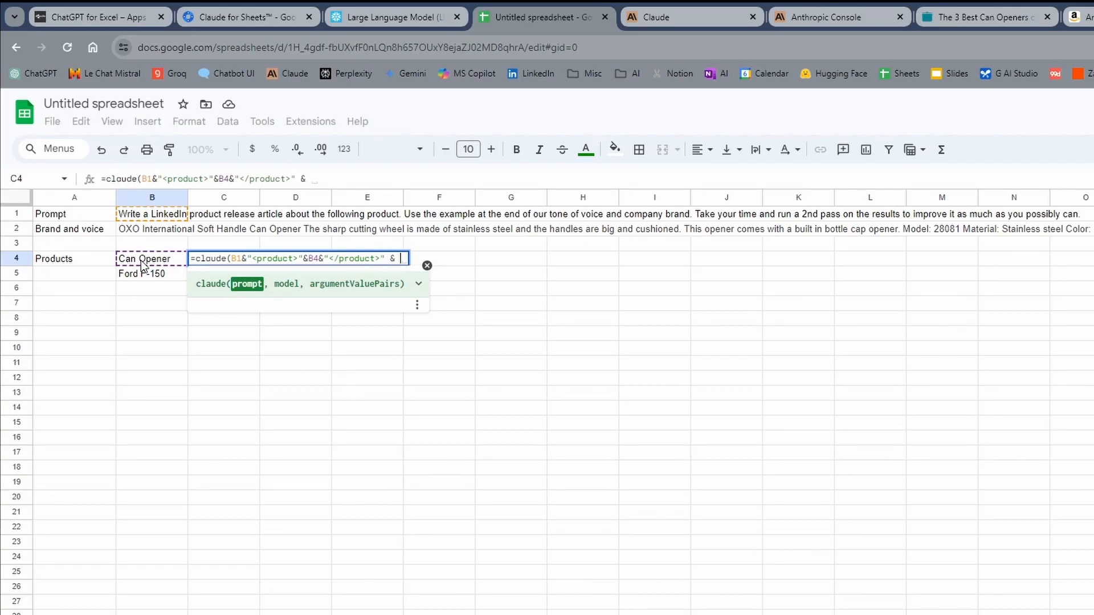
text(")
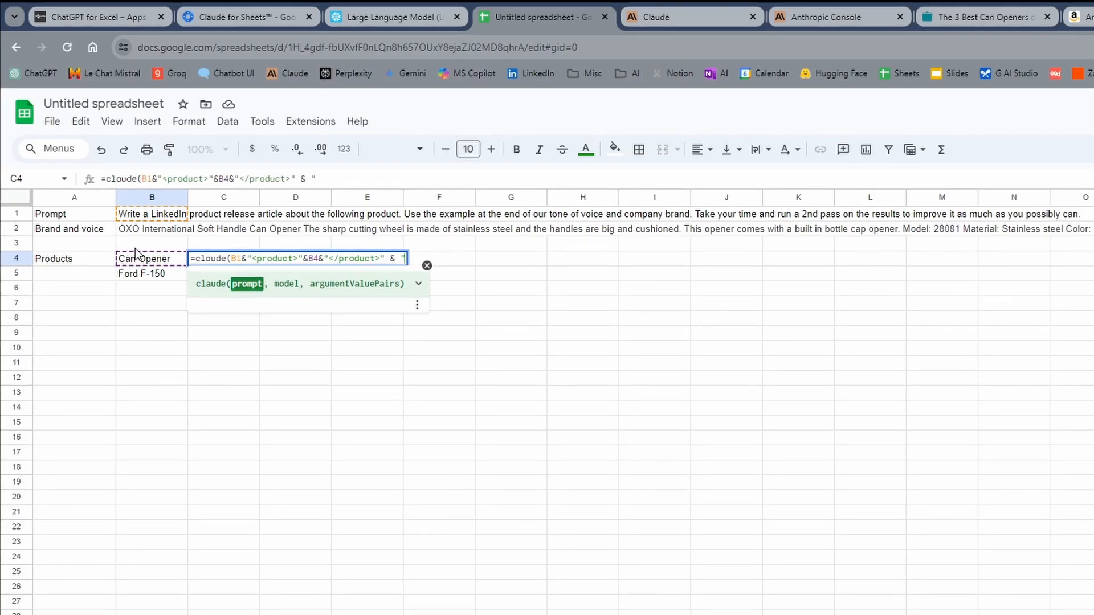
text(----" &)
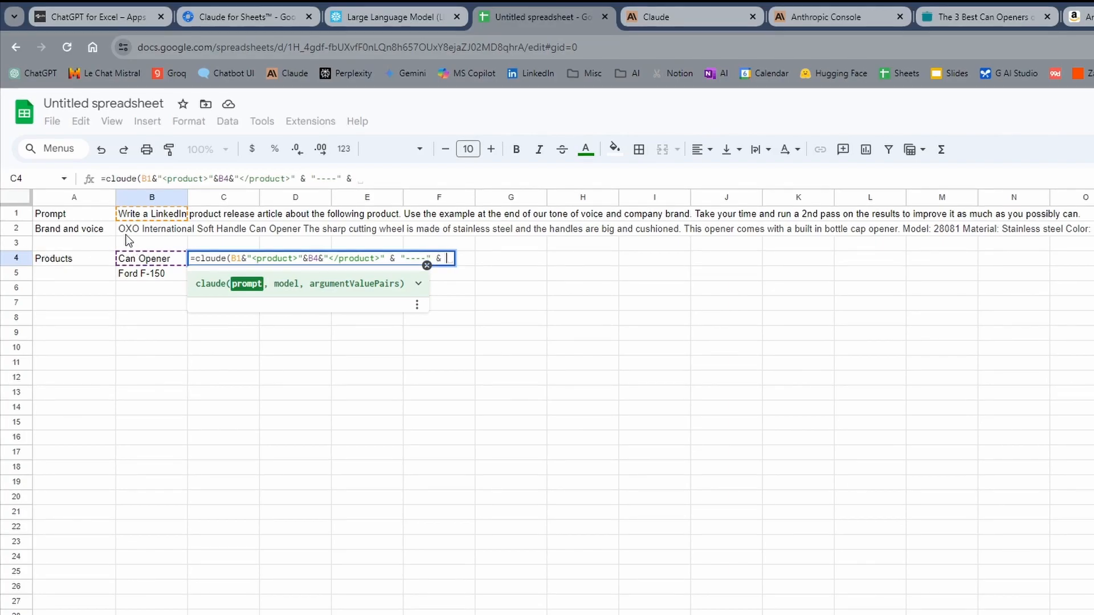
click(135, 228)
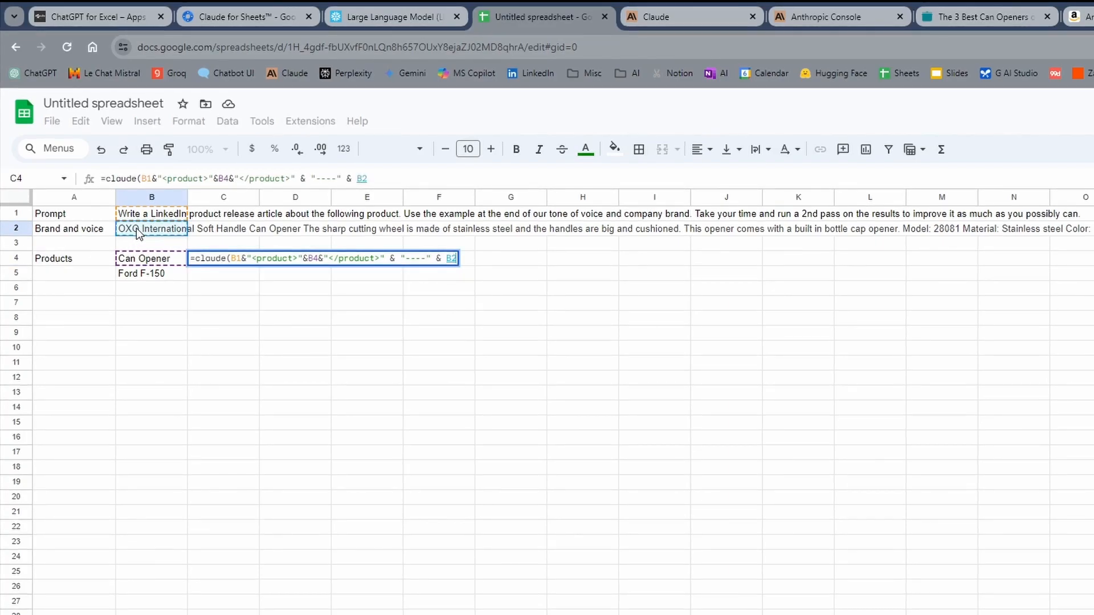
key(Return)
key(Up)
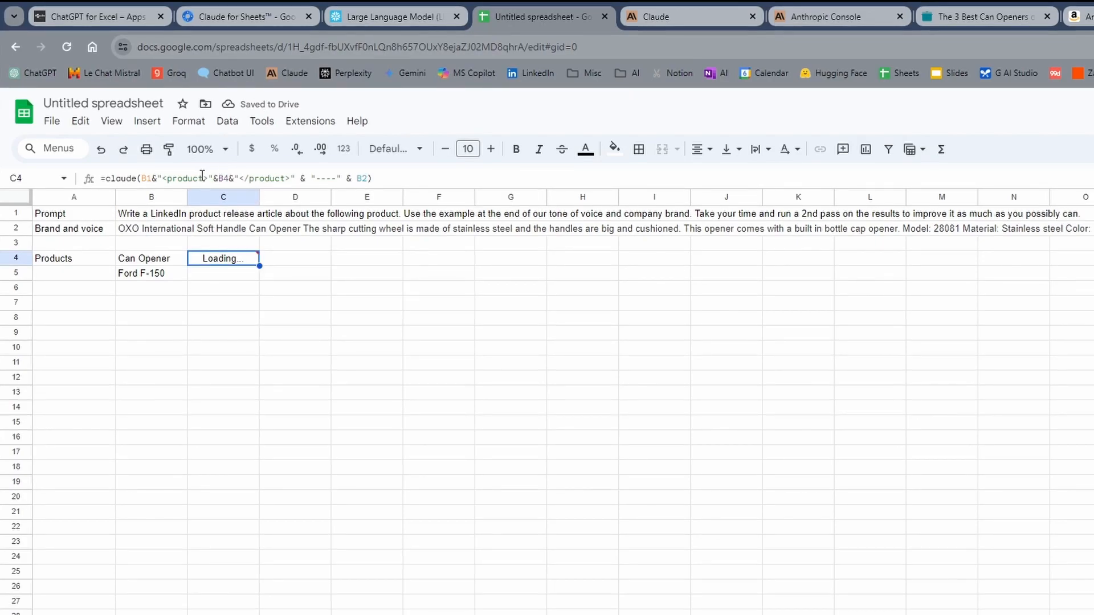
Step: Make the B1 and B2 references in the C4 Claude formula absolute as $B$1 and $B$2
click(144, 178)
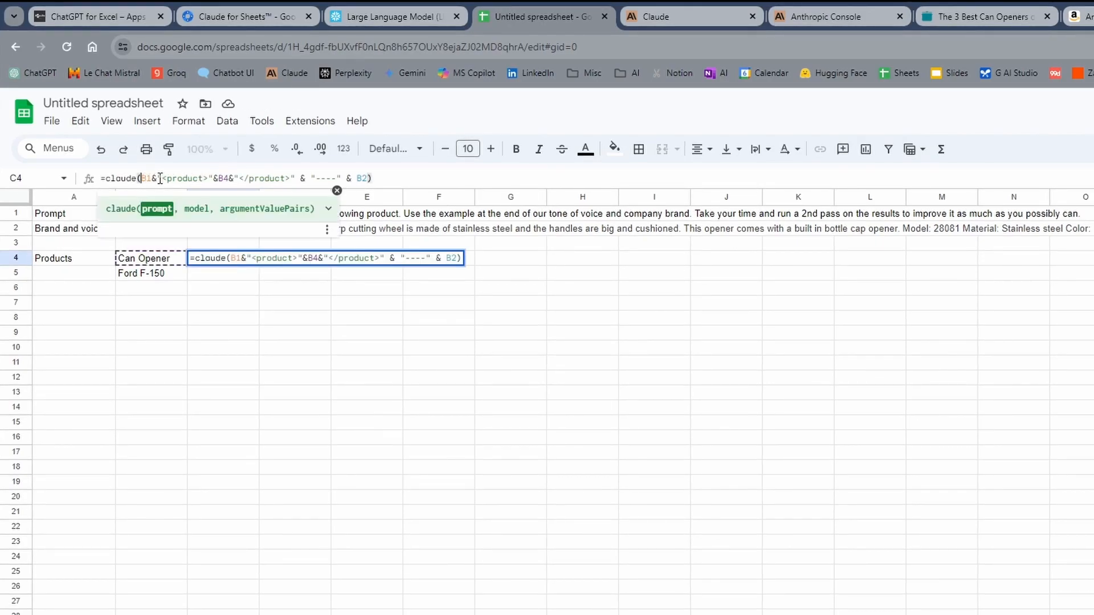
key(Right)
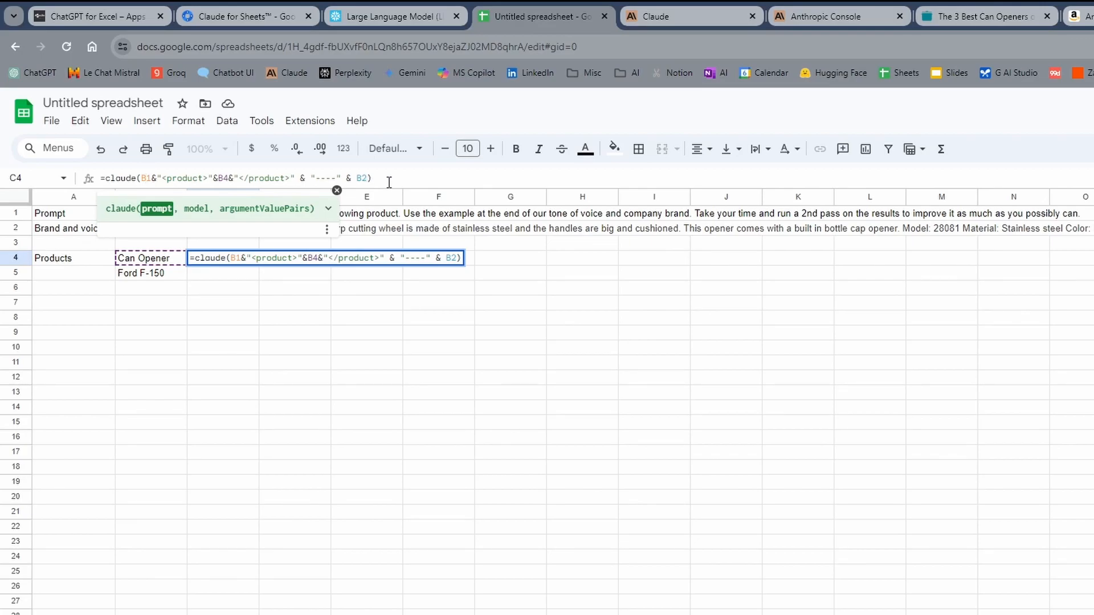
key(F4)
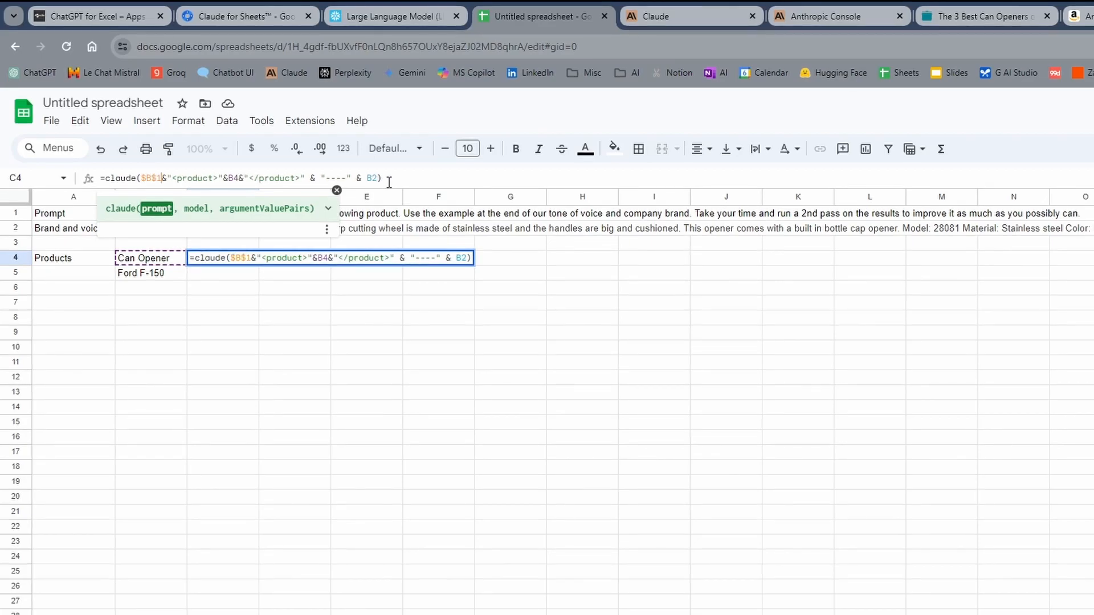
click(377, 178)
key(F4)
key(Return)
Step: Copy the C4 formula into C5 for the Ford F-150 and look over the generated article texts
key(Up)
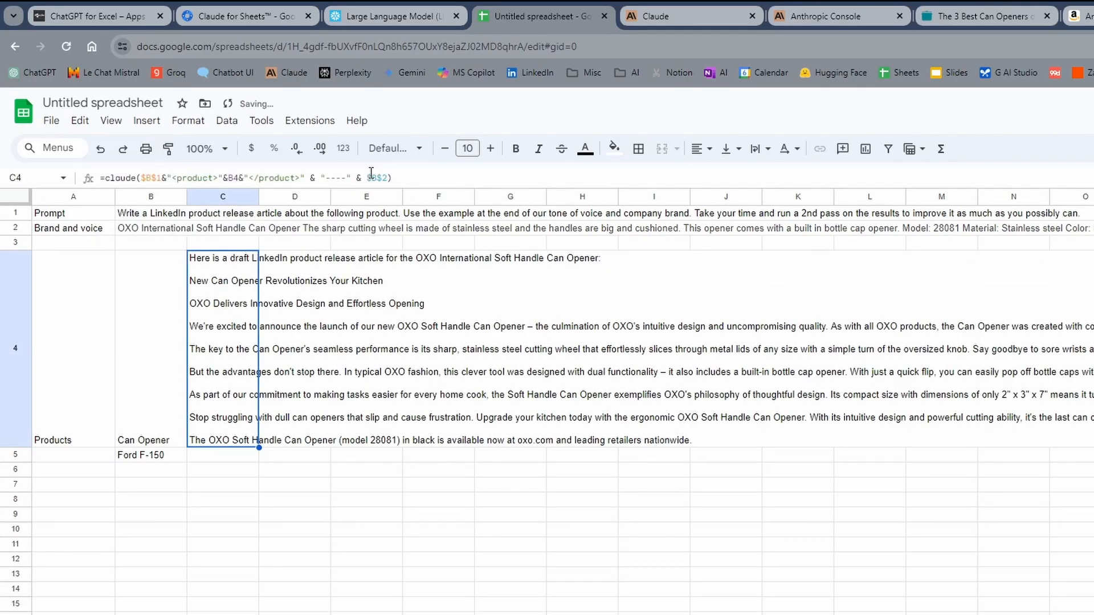
key(ctrl+c)
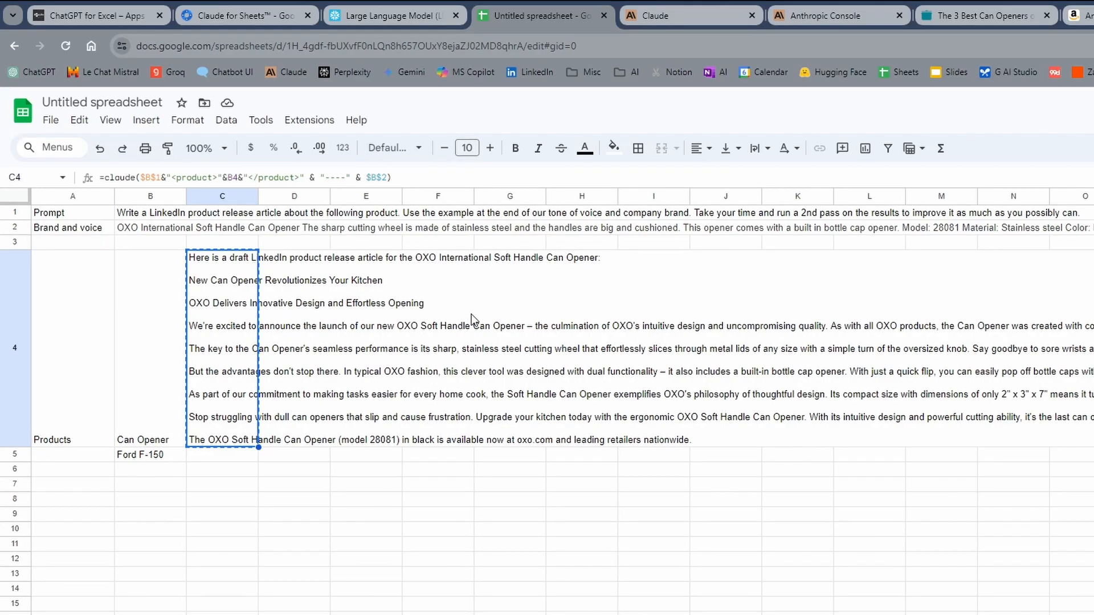
click(227, 454)
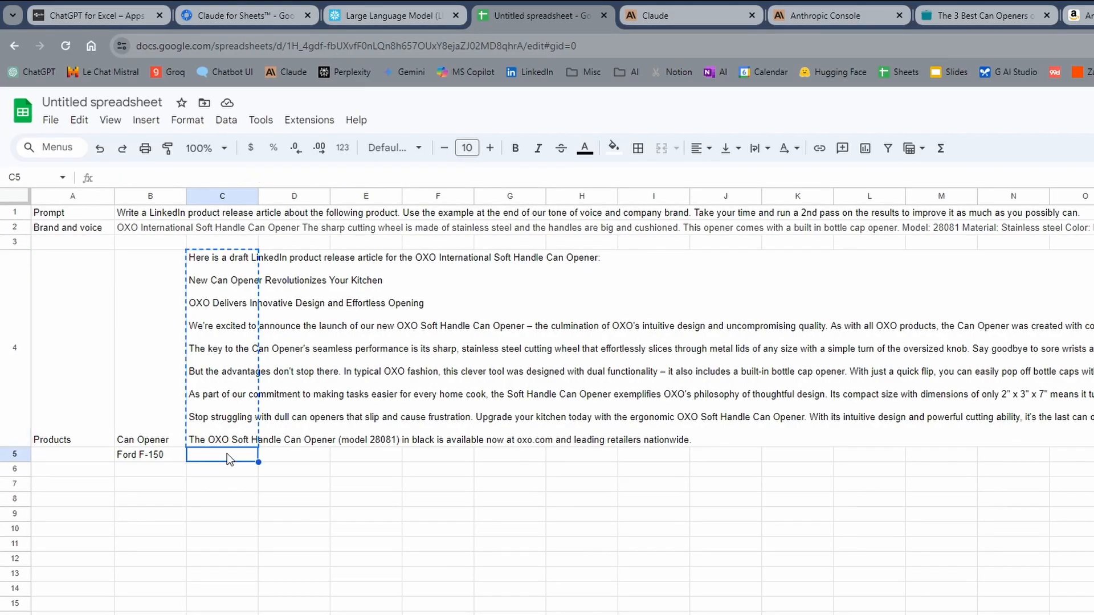
click(226, 302)
key(Down)
key(ctrl+v)
key(Up)
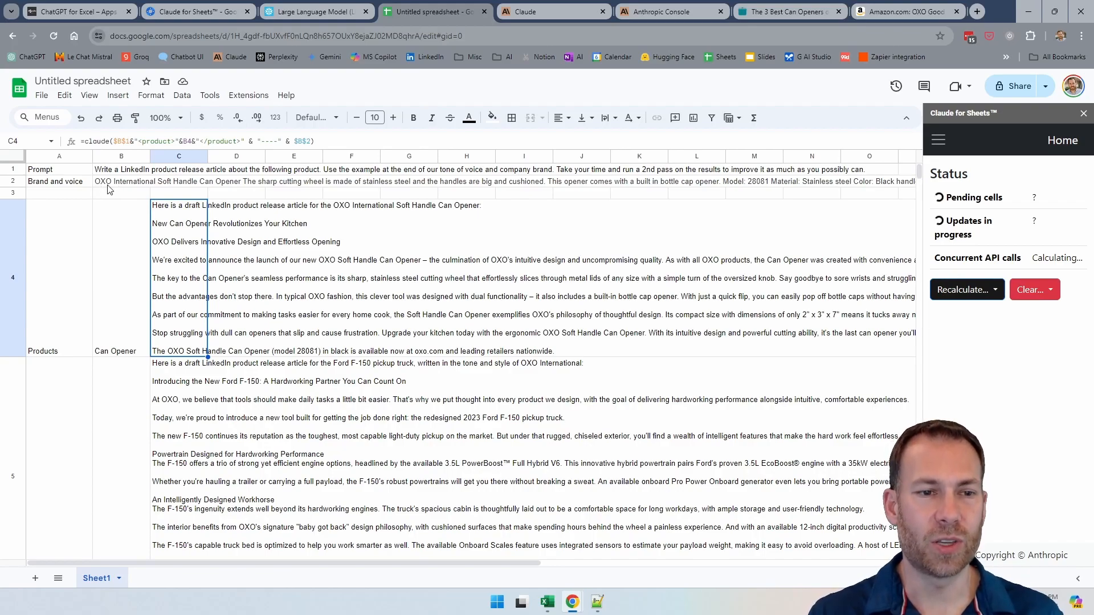
scroll(110, 385, down, 2)
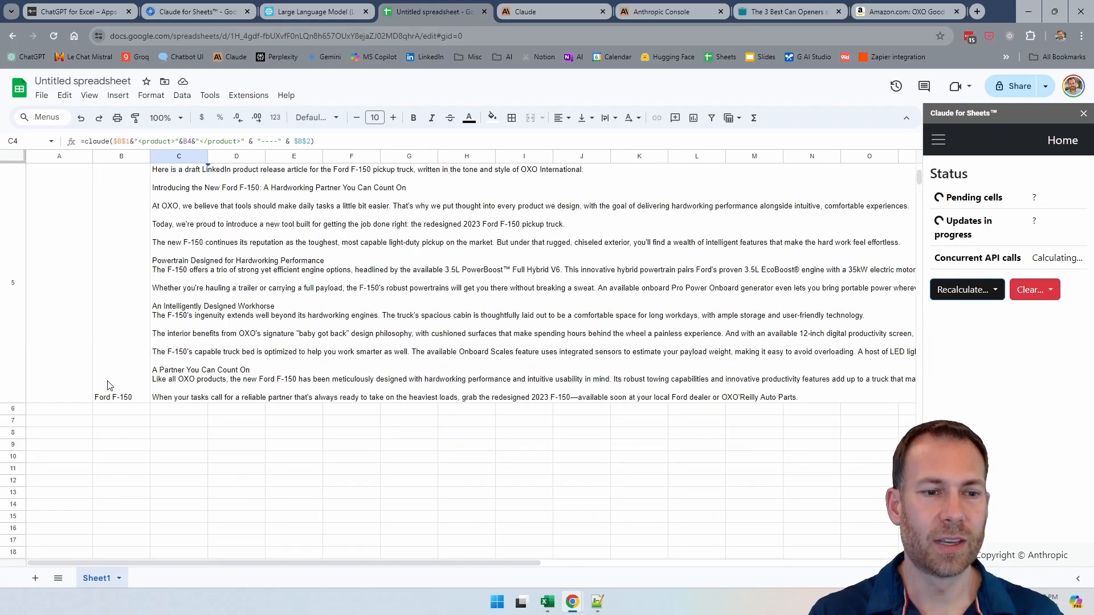
scroll(110, 386, up, 2)
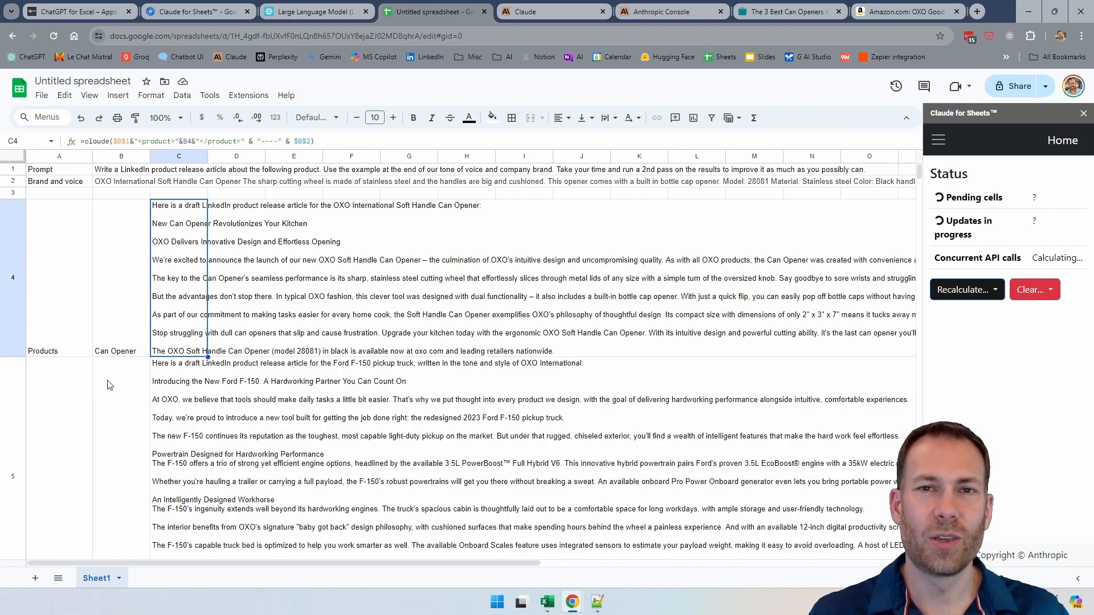
Step: Rename the spreadsheet as "Marketing tool - generate LinkedIn product text"
click(112, 81)
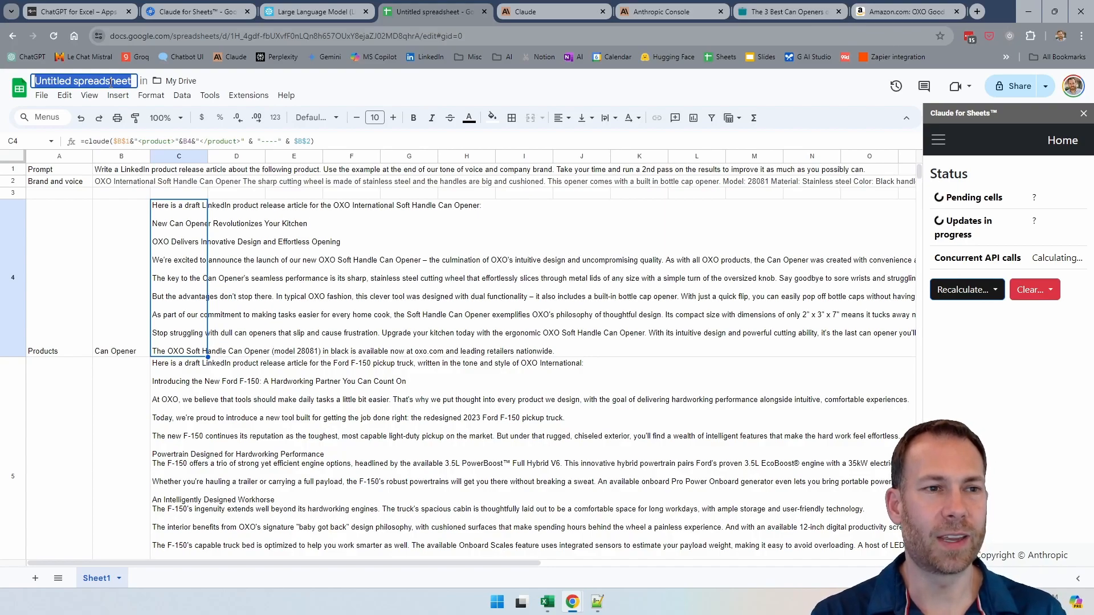
text(Marketing tool)
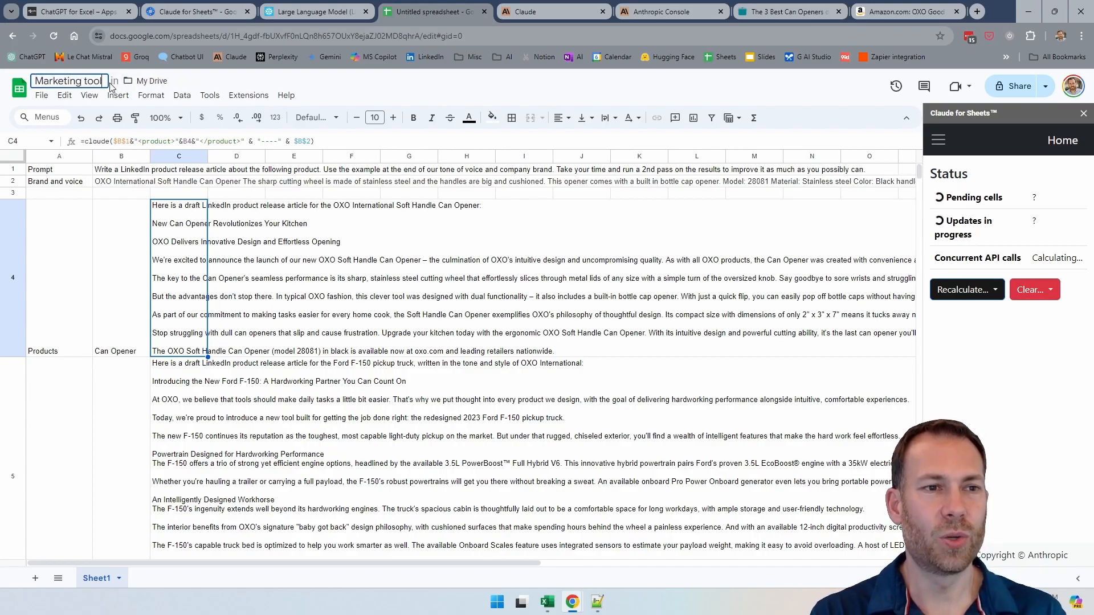
text( - gener)
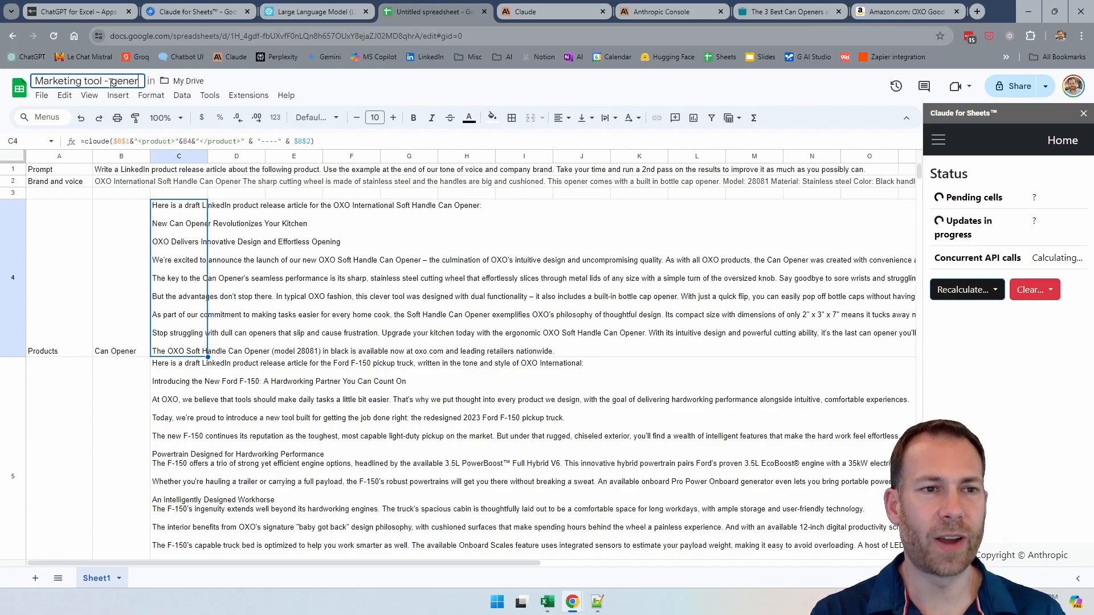
text(ate LinkedIn)
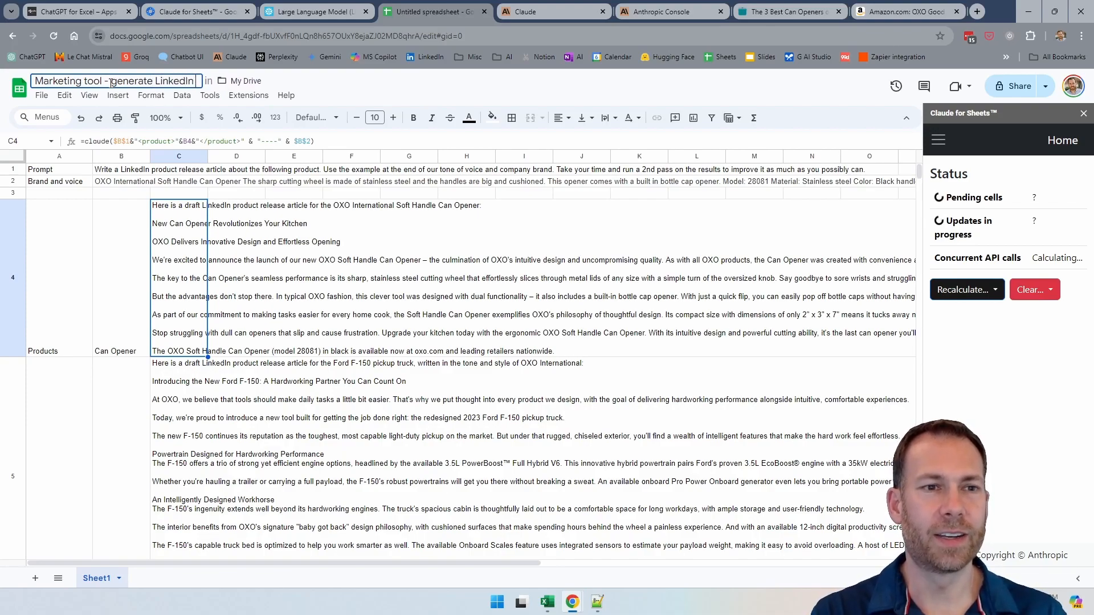
text( product text)
key(Return)
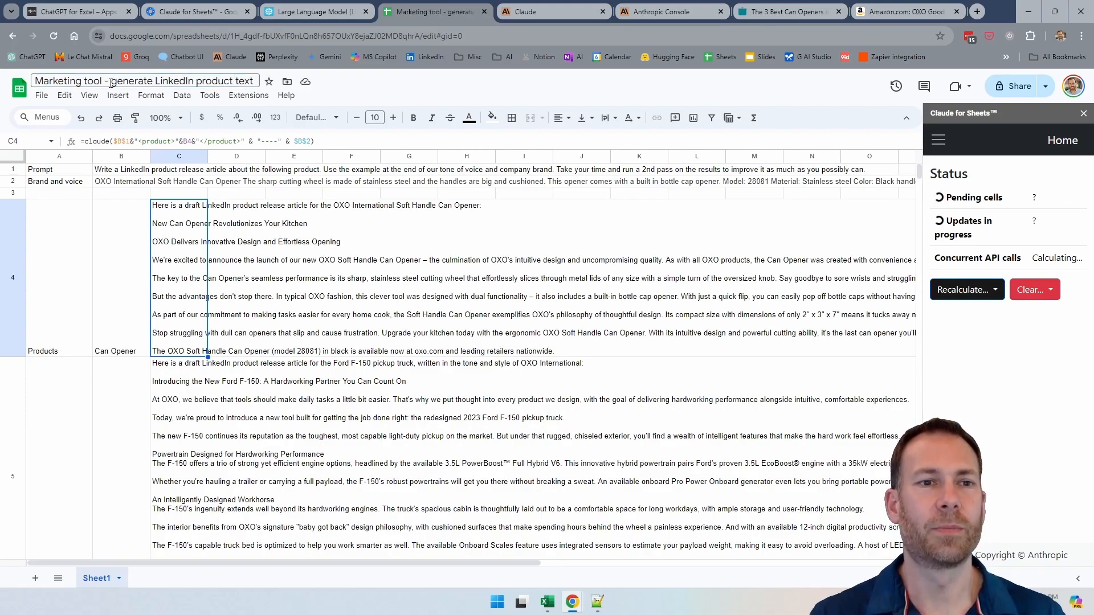
Step: Switch to the Snowflake Demo worksheet, run select * from us_states; and look through the STATE column of its results
scroll(103, 403, down, 2)
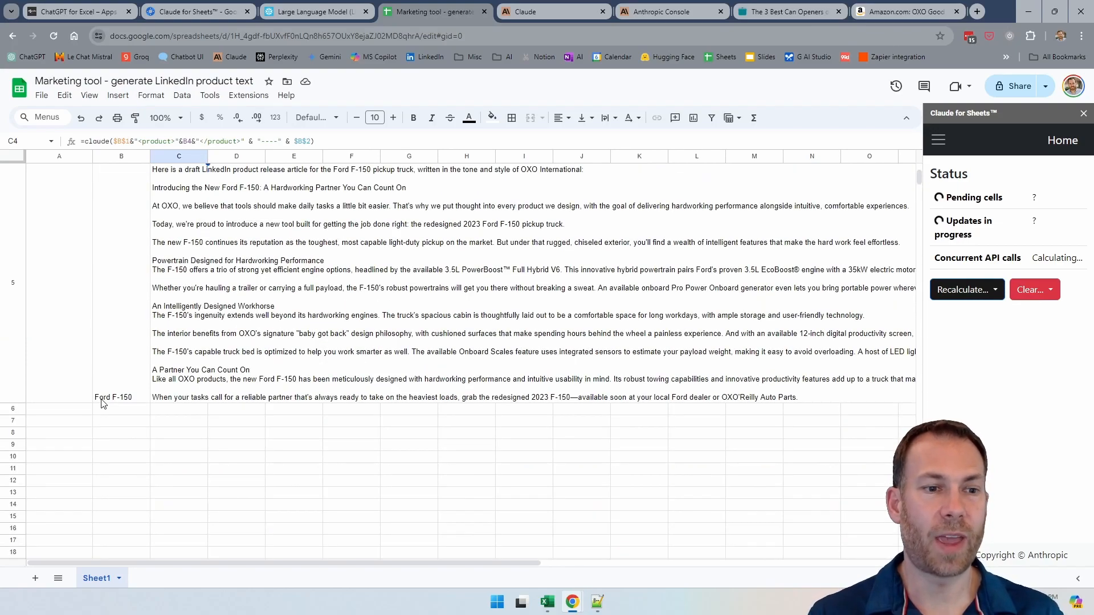
scroll(249, 346, up, 3)
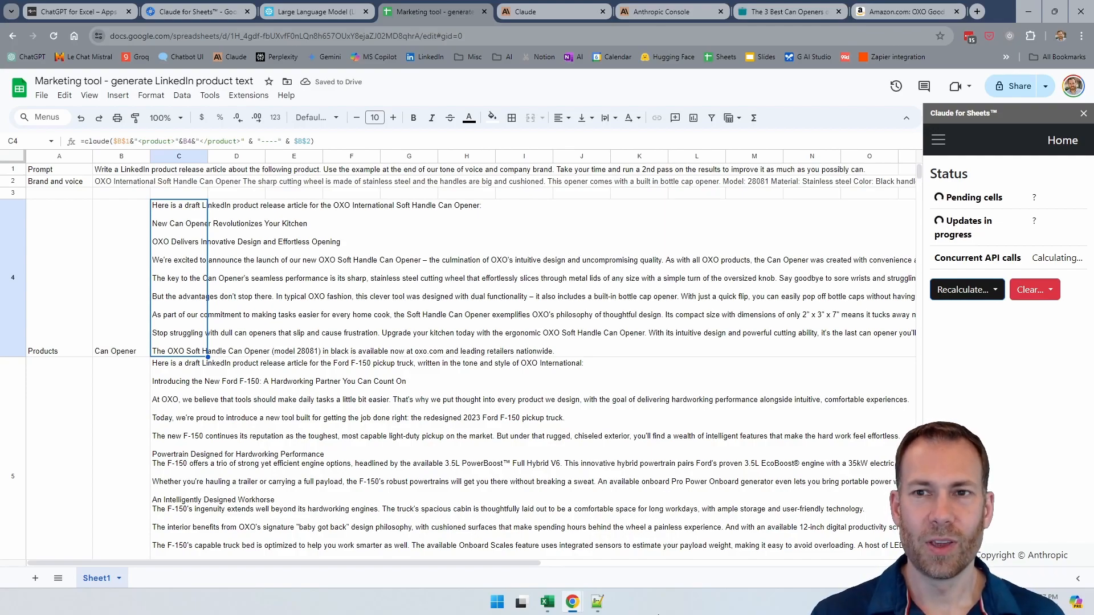
click(670, 540)
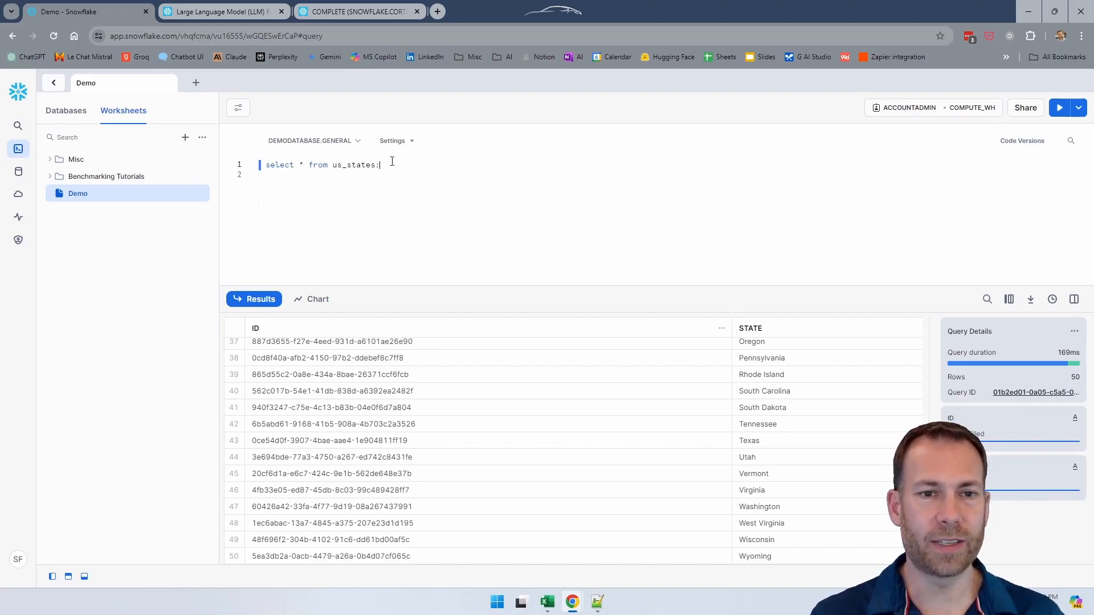
key(ctrl+Return)
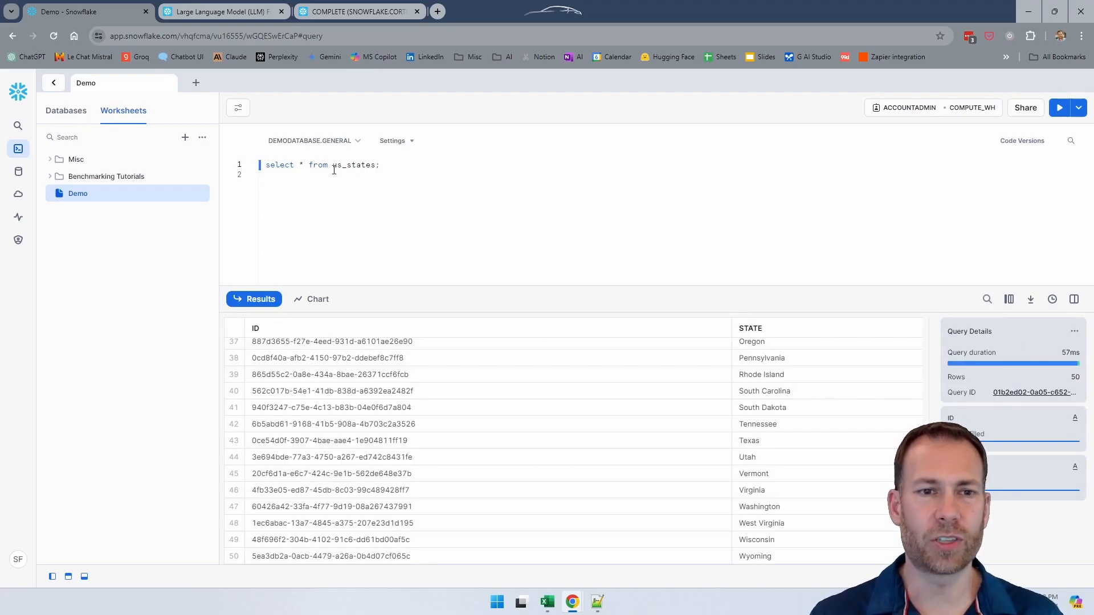
drag(837, 356, 805, 473)
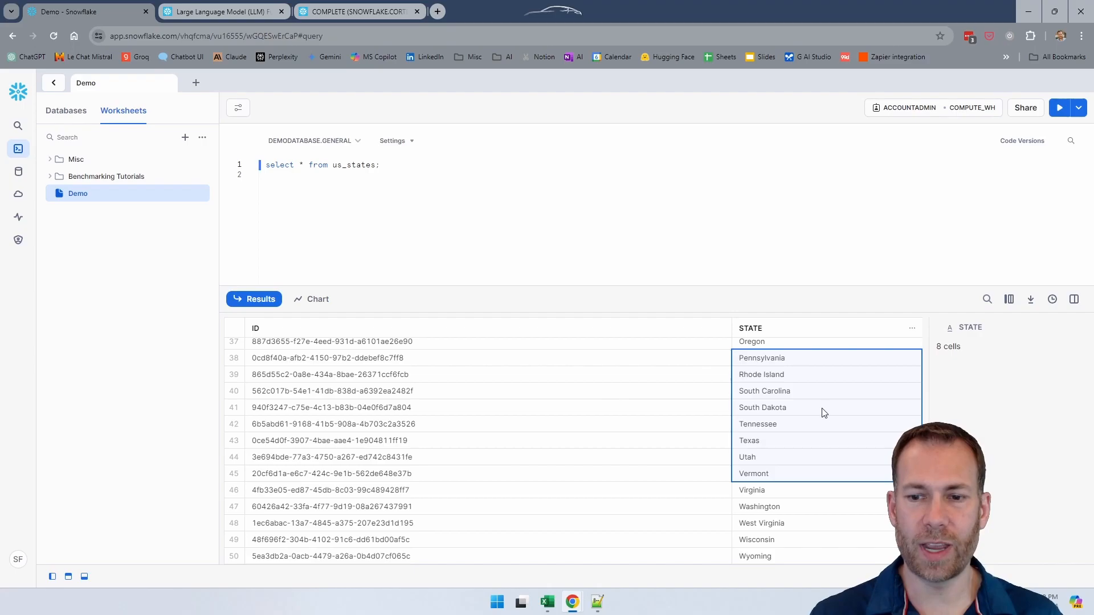
scroll(796, 505, up, 10)
scroll(796, 501, up, 1)
drag(809, 347, 806, 482)
click(808, 449)
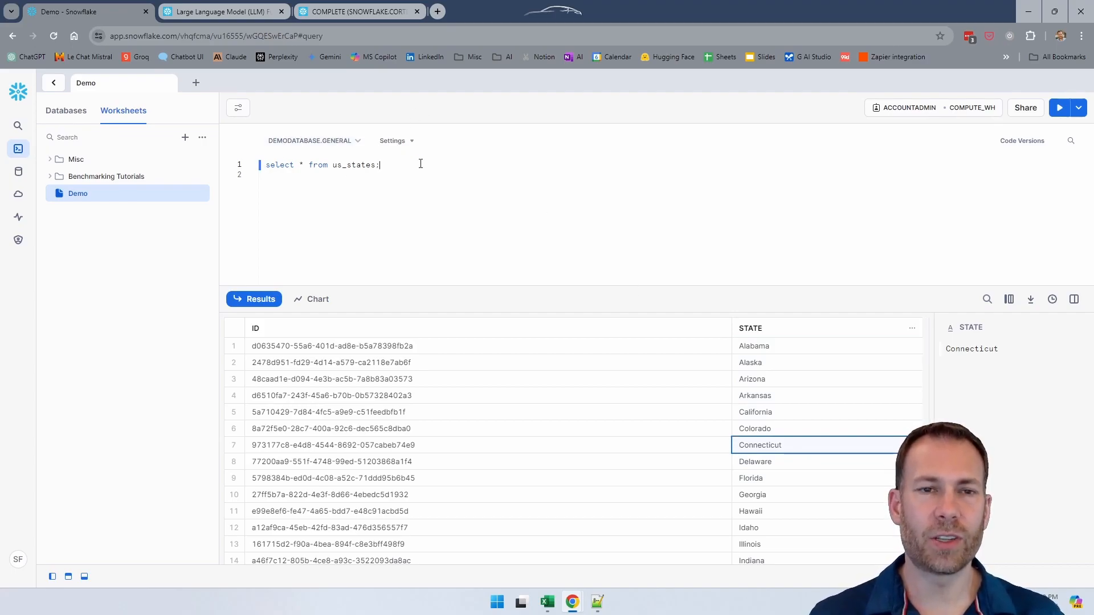
Step: Add two blank lines below the us_states query to make room for another statement
key(End)
key(Return)
key(Return)
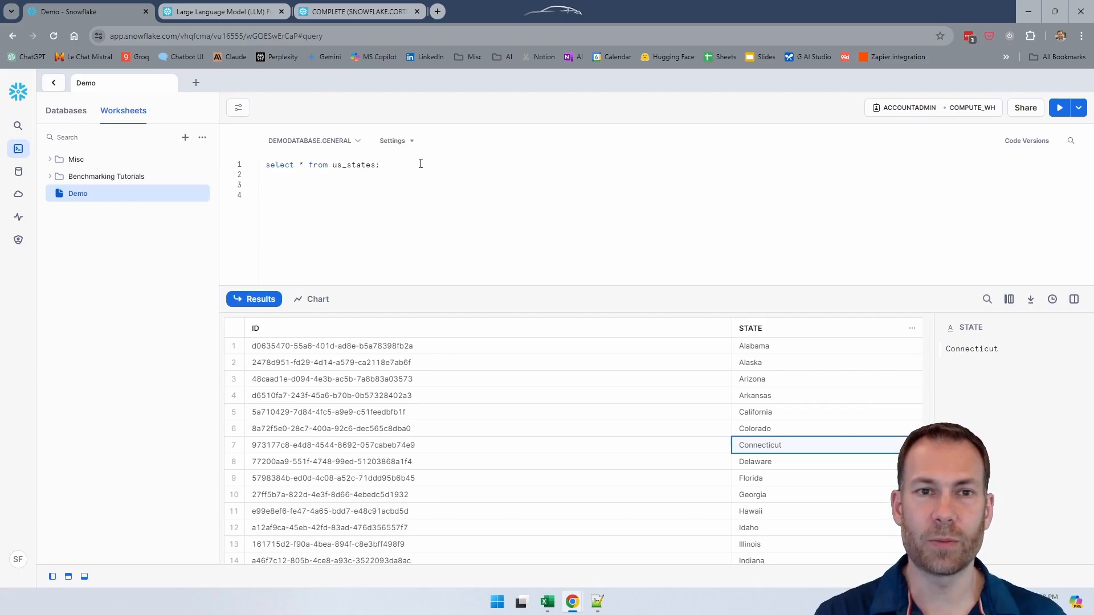
Step: Read the introduction and function list of Snowflake's Large Language Model (LLM) Functions documentation, including COMPLETE, SENTIMENT, SUMMARIZE and TRANSLATE
key(ctrl+Tab)
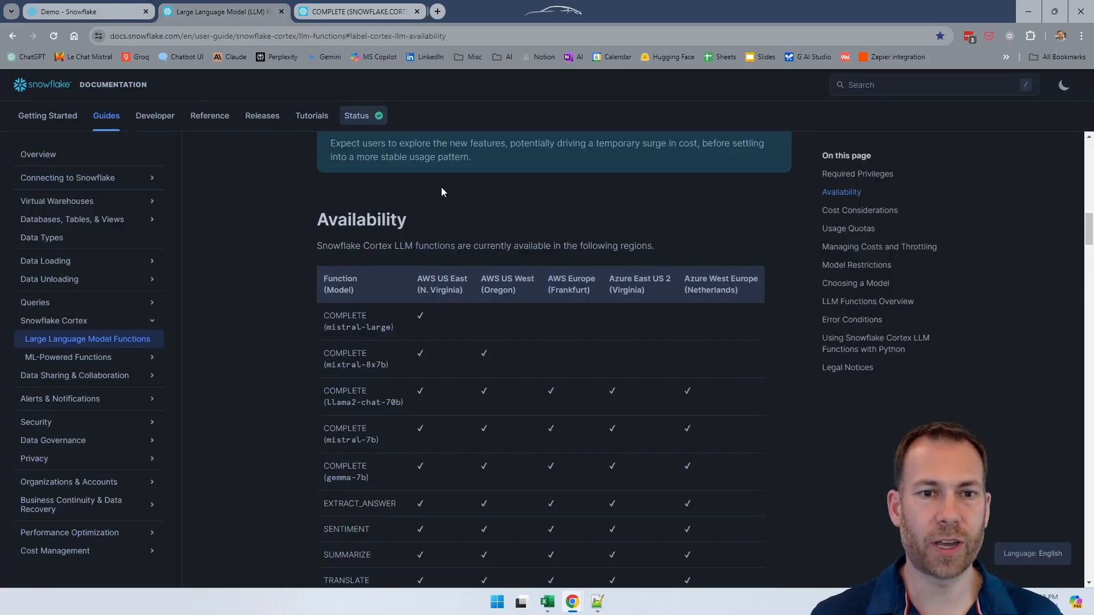
scroll(481, 237, up, 10)
scroll(480, 237, up, 3)
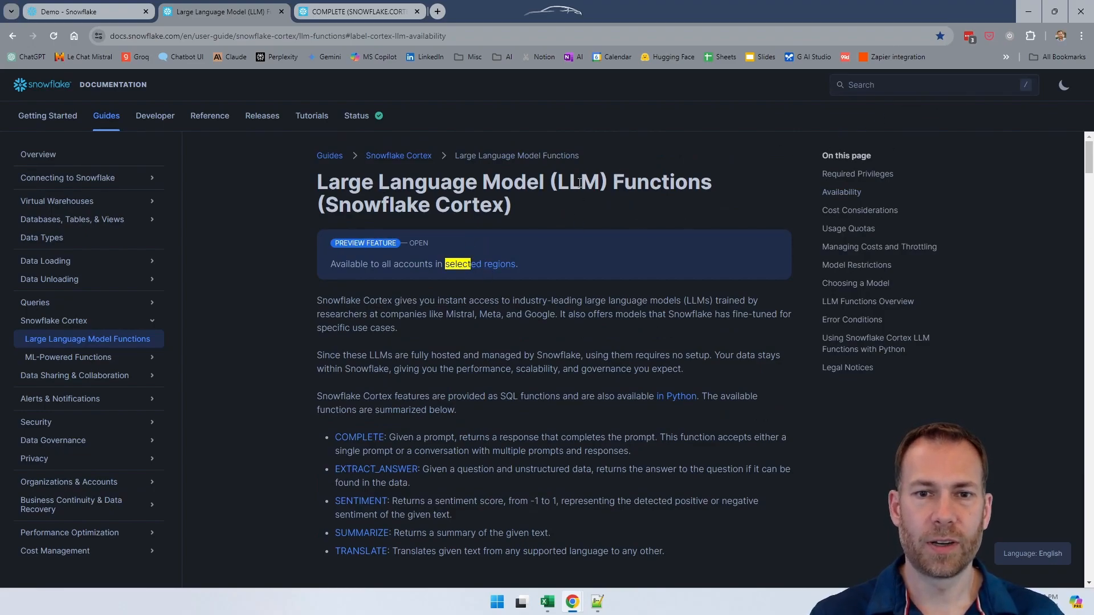
drag(329, 201, 501, 203)
click(519, 203)
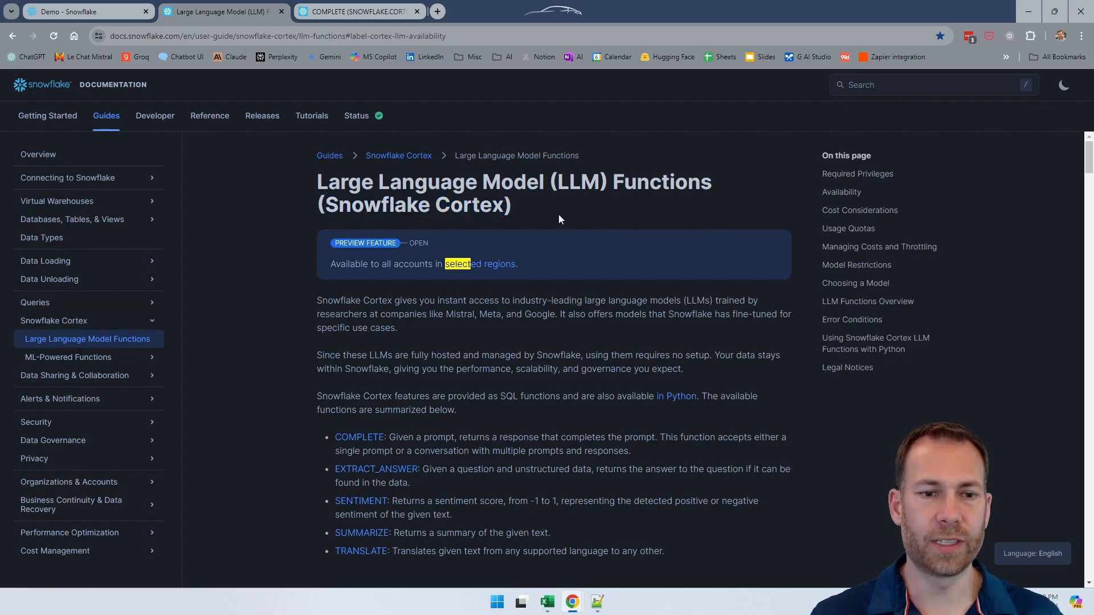
scroll(560, 214, down, 2)
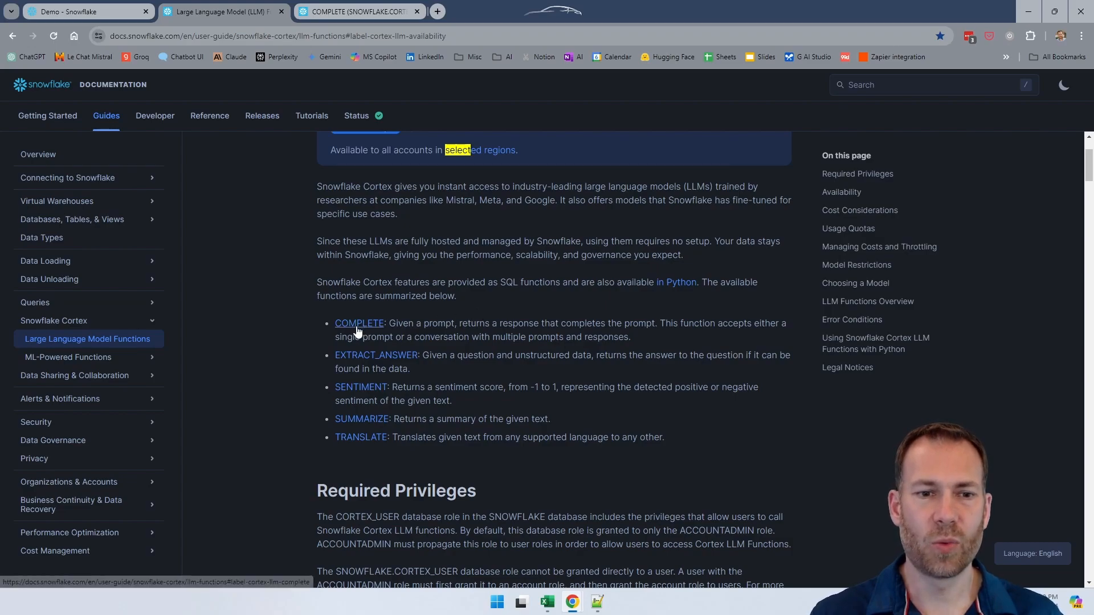
scroll(474, 311, down, 5)
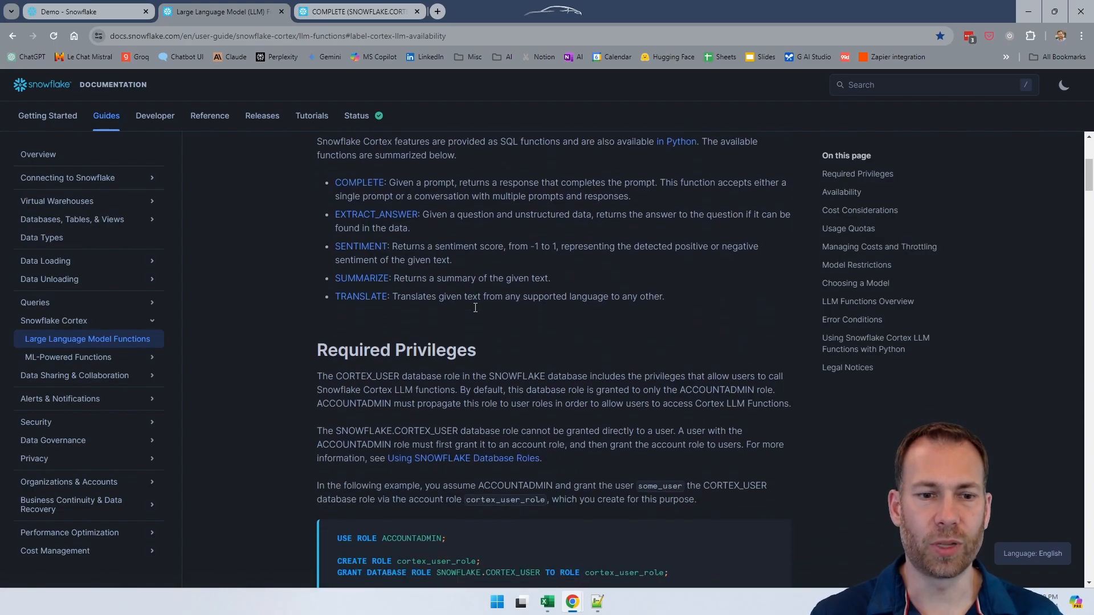
scroll(475, 309, down, 14)
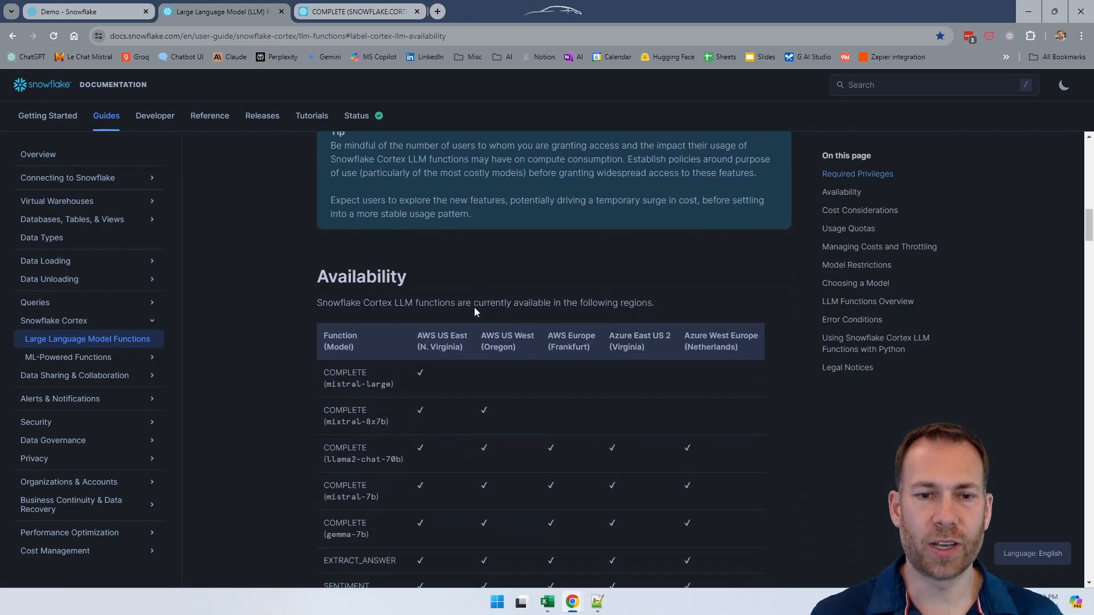
scroll(474, 307, up, 10)
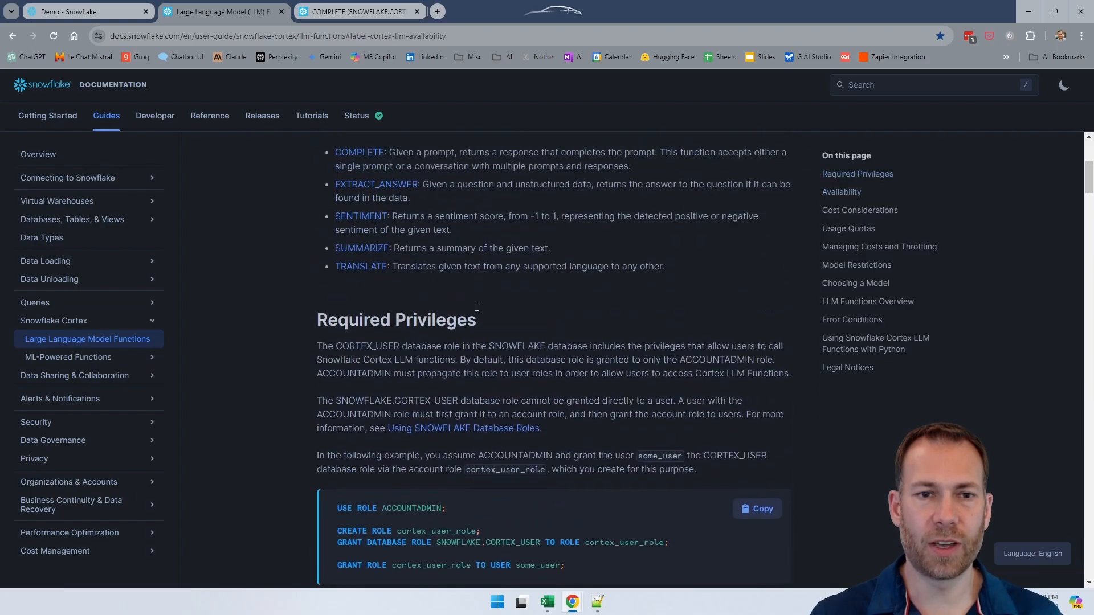
Step: Check the Availability table for the Azure East US 2 (Virginia) region and skim the sections through using Cortex functions with Python
scroll(537, 325, down, 15)
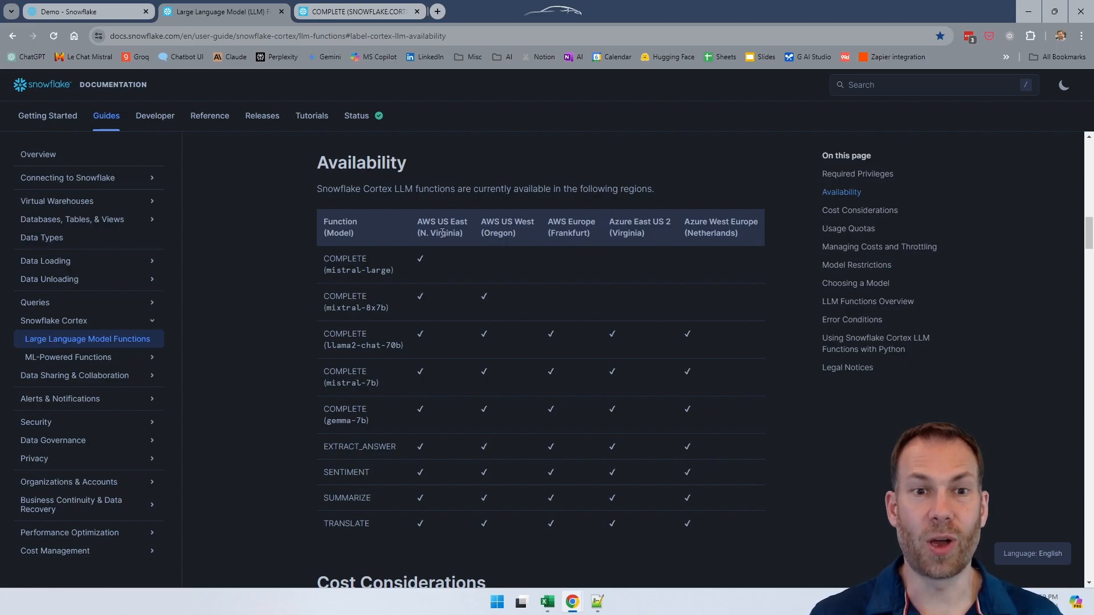
drag(609, 221, 678, 225)
click(646, 220)
double_click(620, 234)
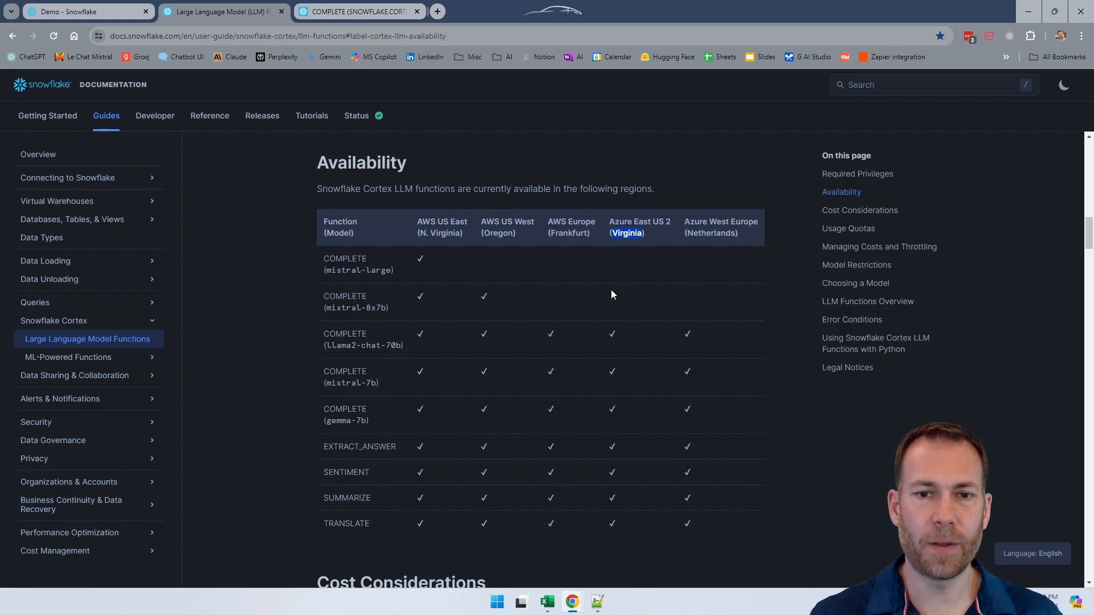
scroll(607, 293, down, 9)
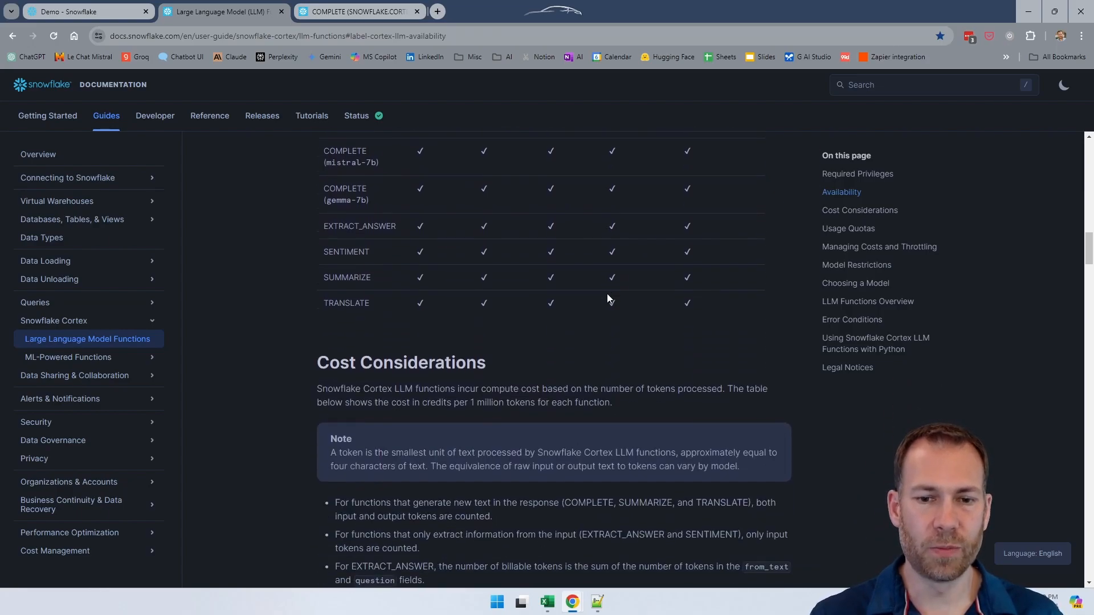
scroll(607, 296, down, 20)
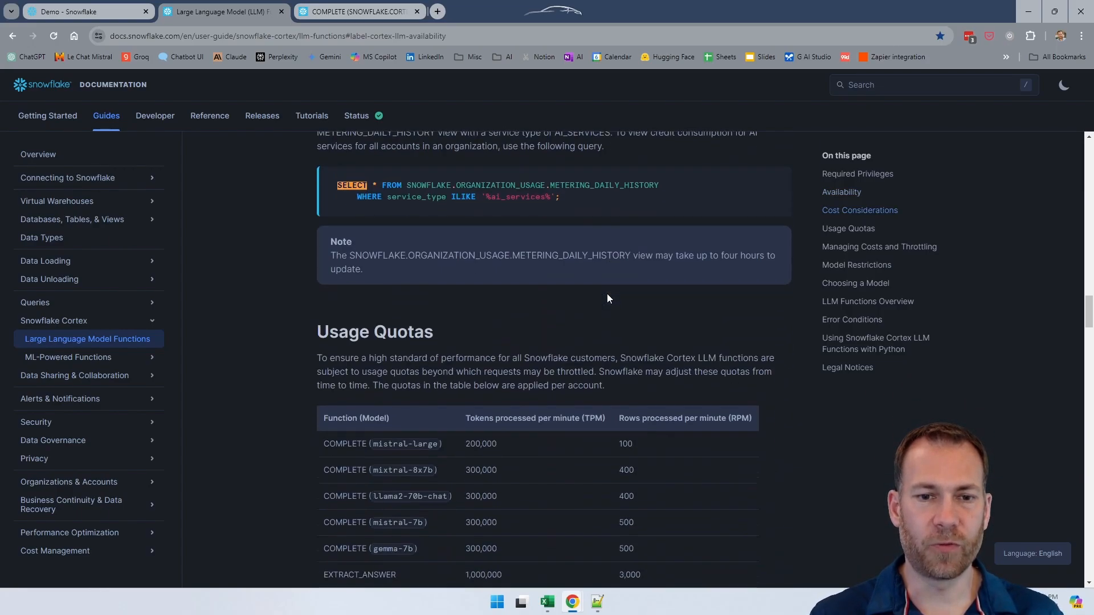
scroll(609, 296, down, 6)
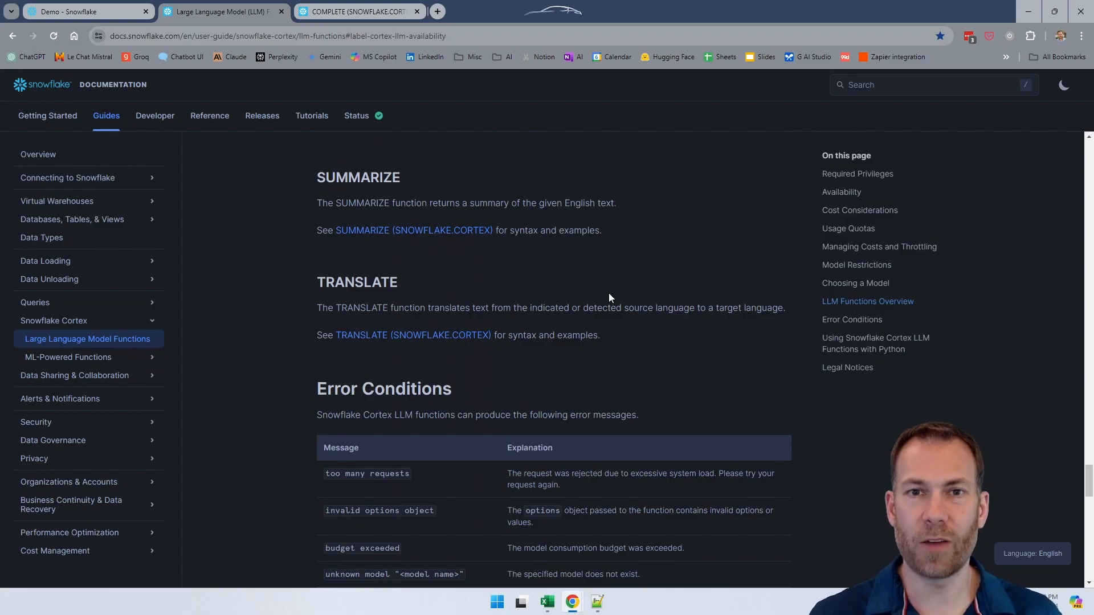
scroll(609, 294, down, 10)
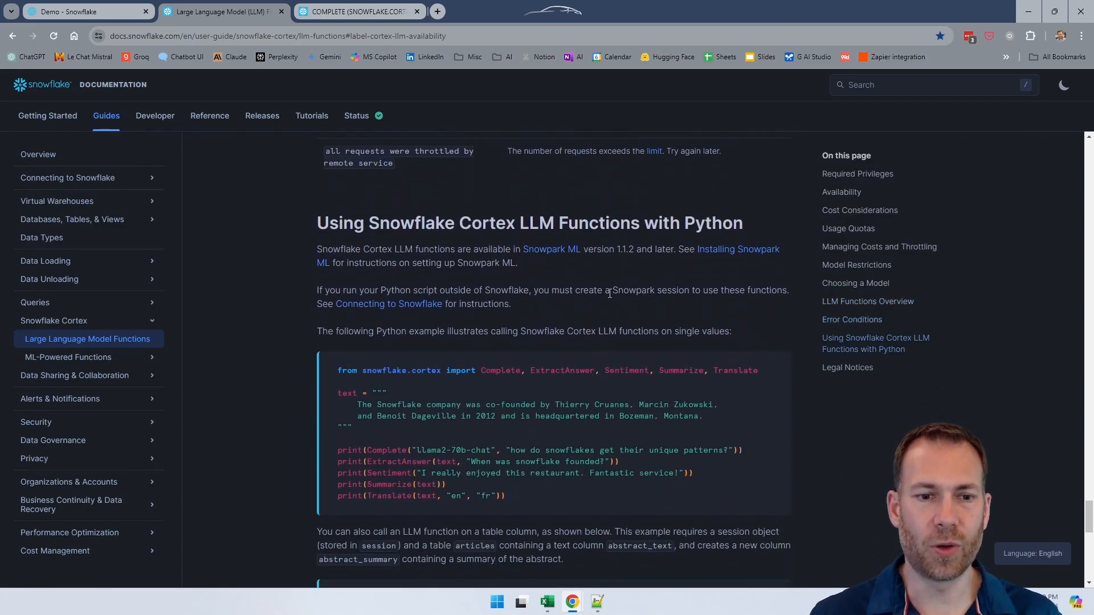
Step: Read the COMPLETE (SNOWFLAKE.CORTEX) reference, covering its syntax, model and prompt arguments, options and return values
click(392, 14)
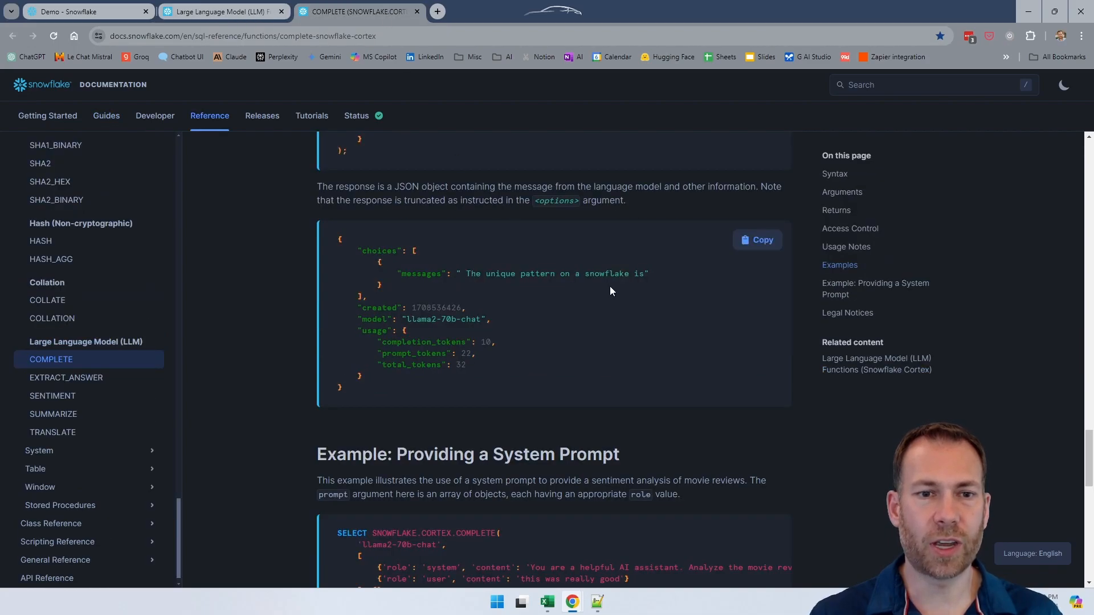
scroll(610, 286, up, 10)
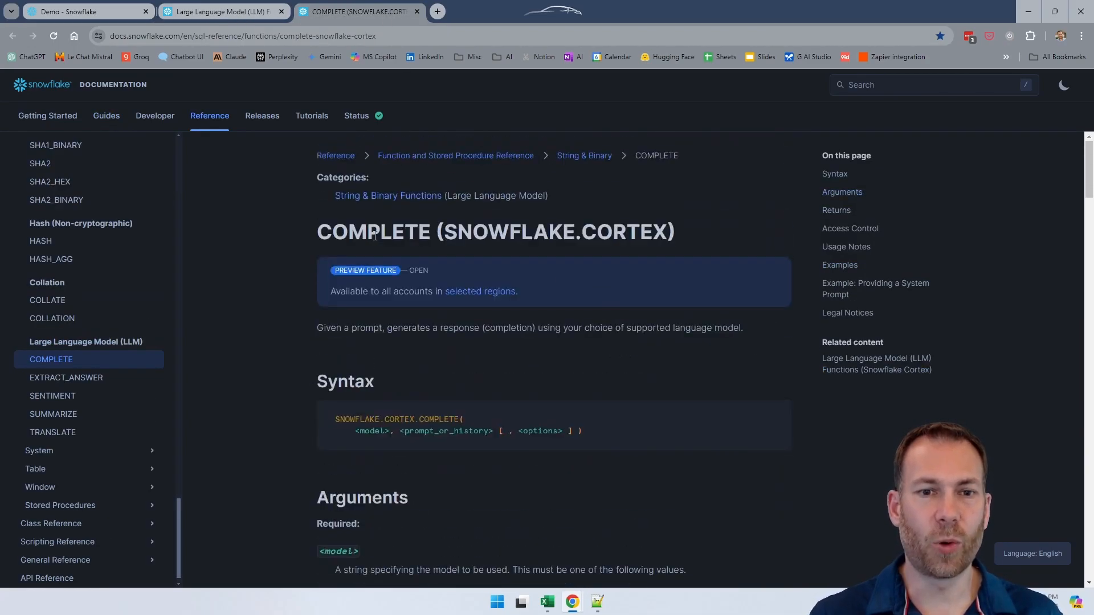
scroll(429, 334, down, 3)
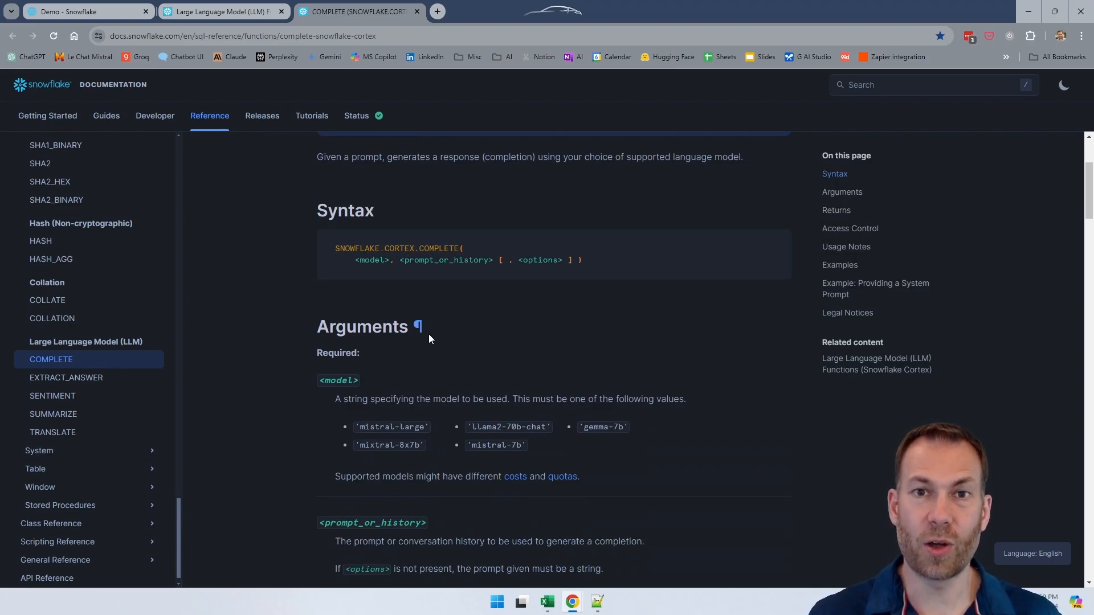
scroll(429, 334, down, 15)
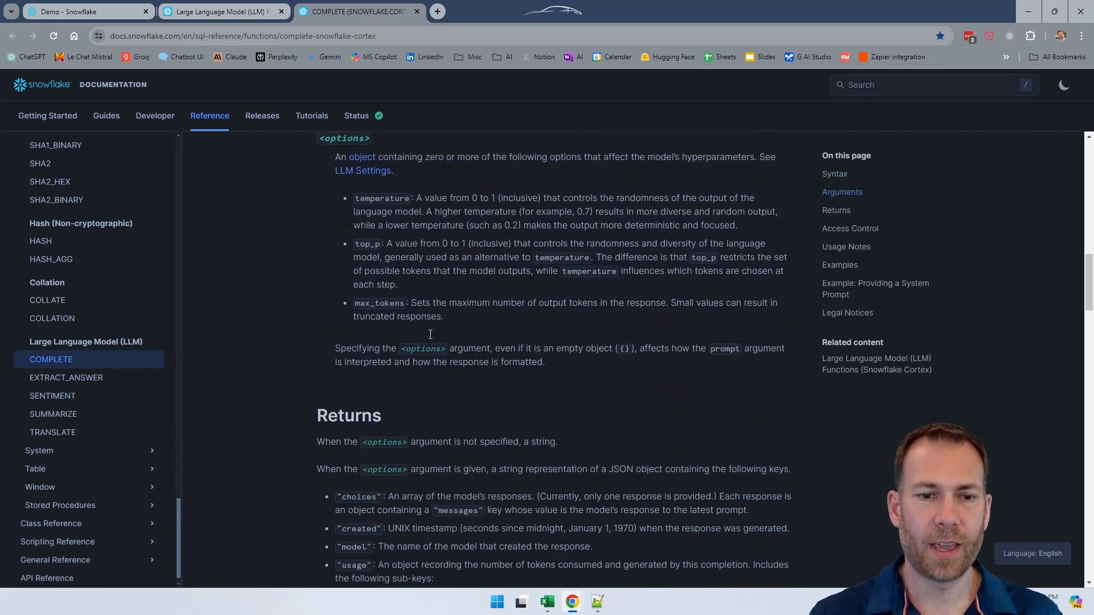
scroll(430, 335, down, 14)
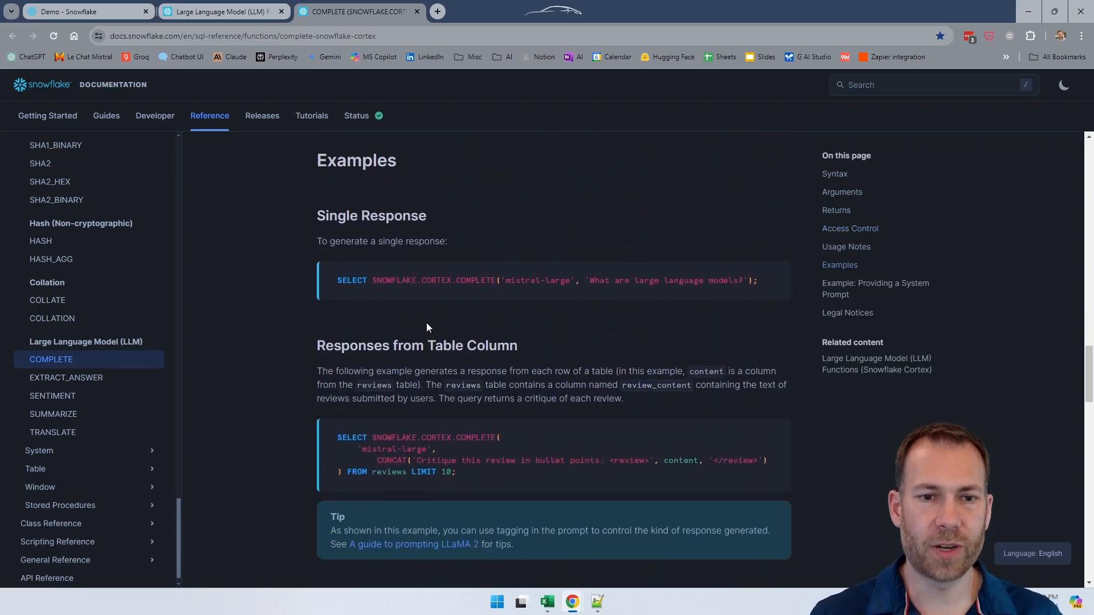
Step: Examine the Single Response example's function name, model and prompt arguments, and check the Responses from Table Column example
drag(373, 280, 501, 283)
click(420, 279)
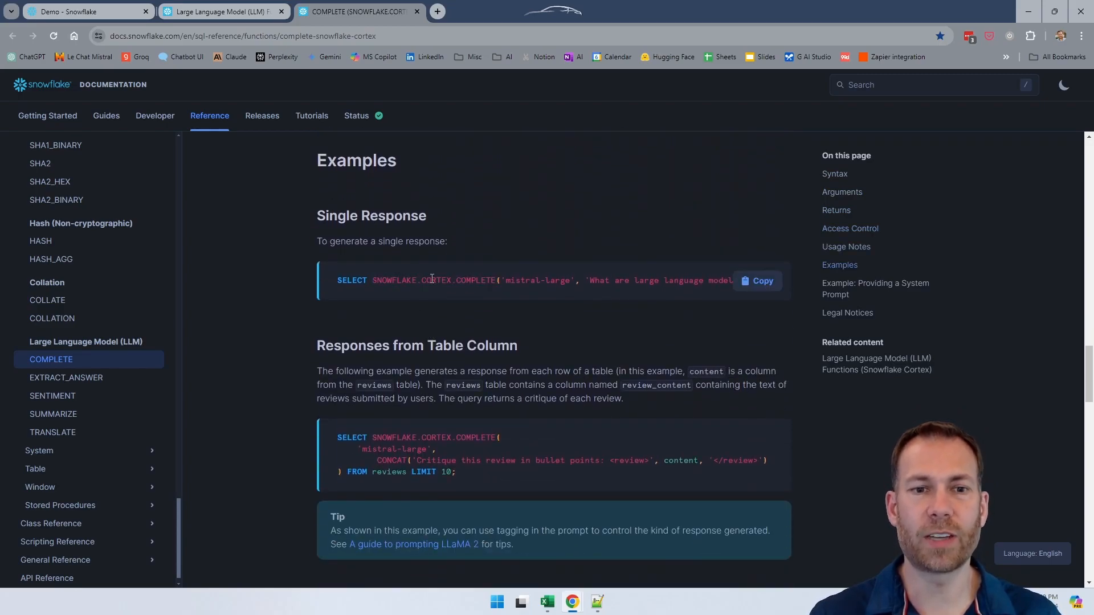
double_click(478, 280)
click(479, 281)
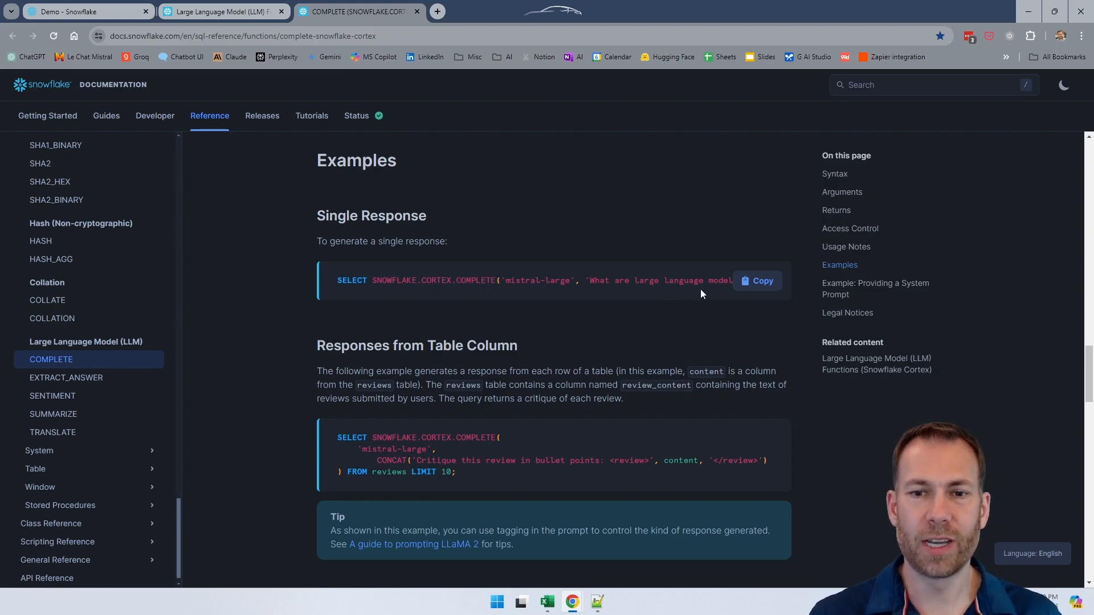
drag(572, 280, 508, 277)
drag(600, 280, 709, 283)
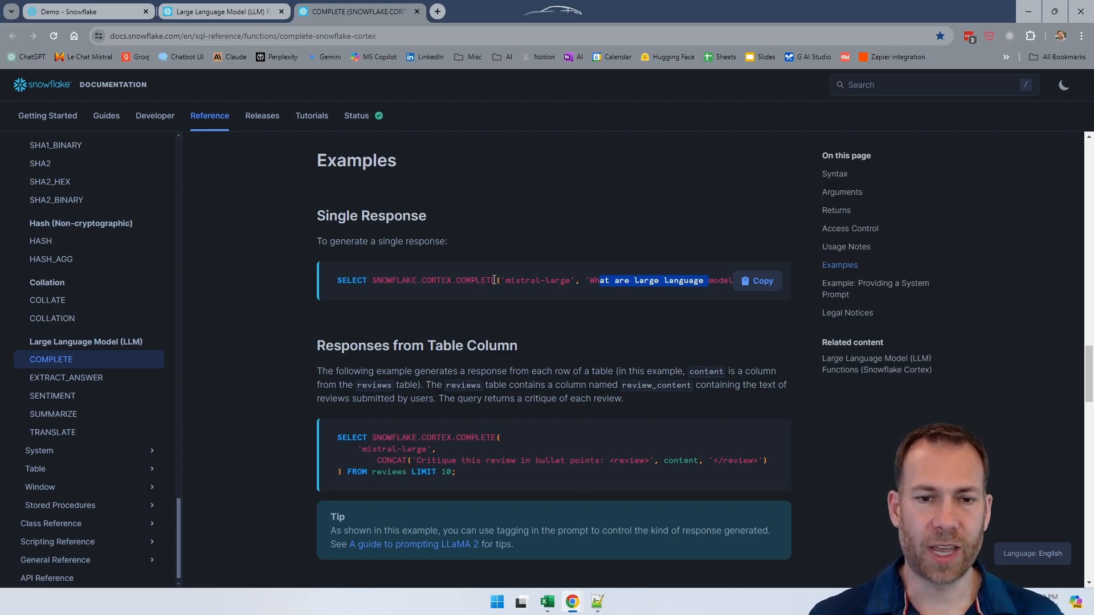
scroll(493, 279, down, 5)
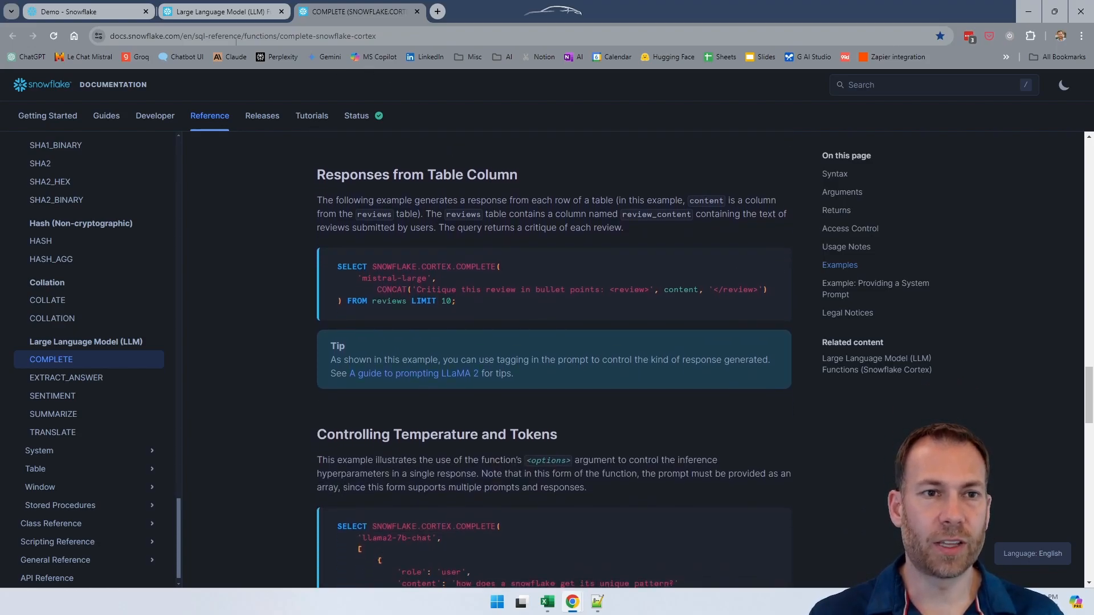
Step: Return to the LLM Functions guide and copy the model name mistral-7b from the Availability table
click(194, 13)
scroll(520, 245, down, 8)
scroll(522, 245, up, 20)
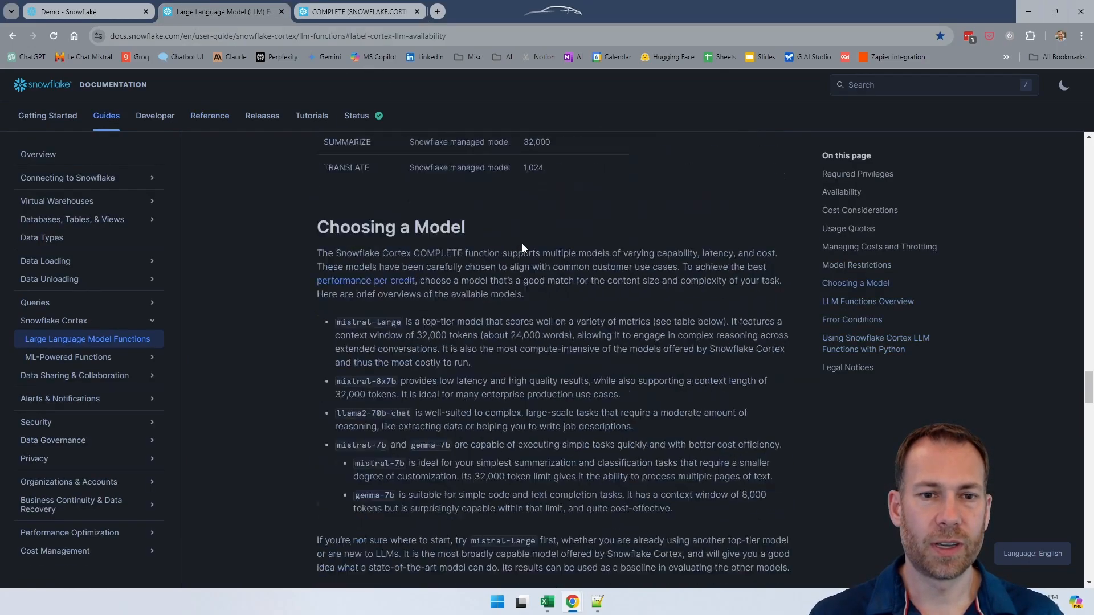
scroll(522, 244, down, 3)
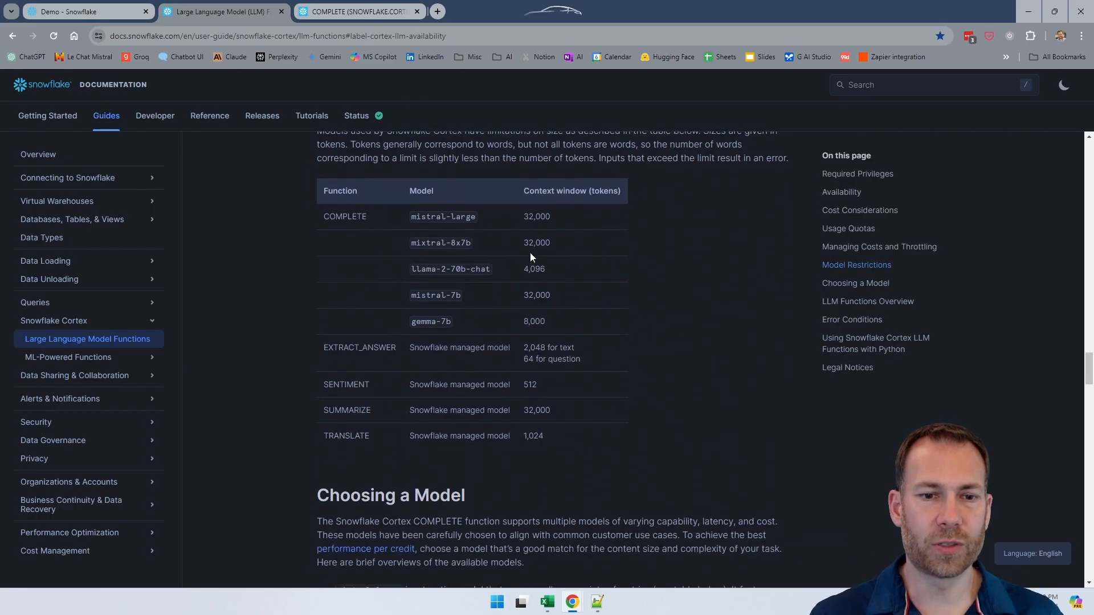
scroll(530, 252, up, 10)
scroll(529, 256, up, 15)
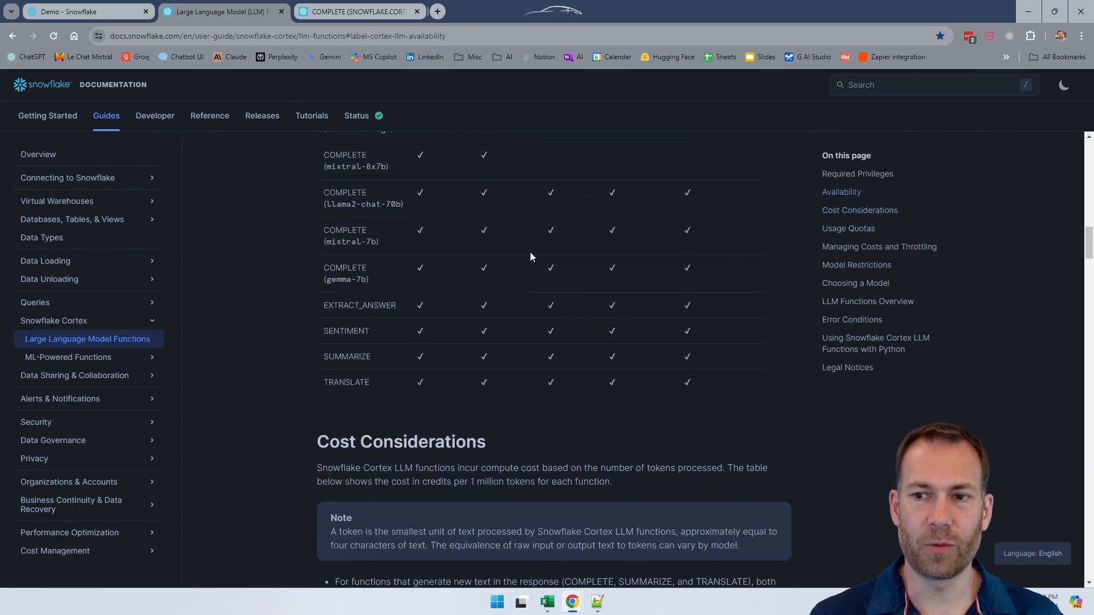
scroll(530, 252, down, 8)
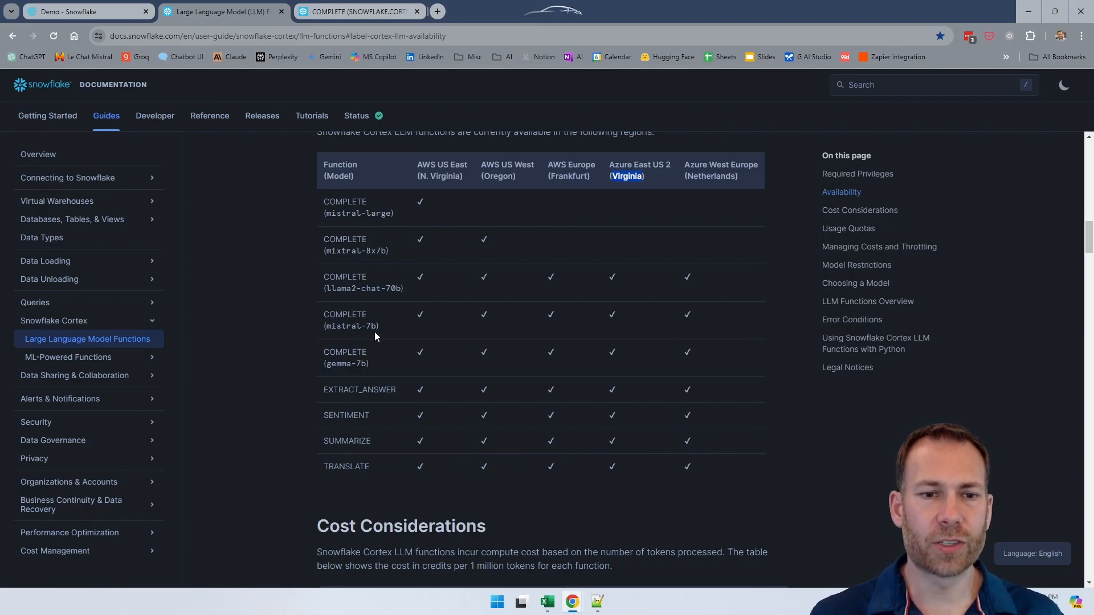
drag(376, 327, 326, 329)
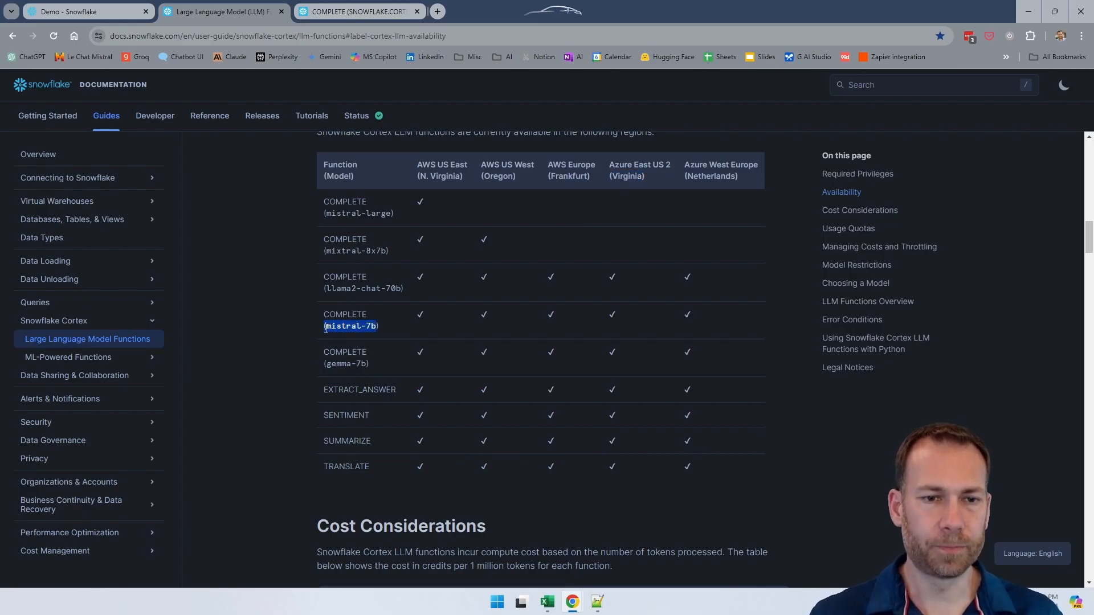
Step: In the Demo worksheet, write a second query on us_states that selects State, followed by a comma for another column
key(ctrl+Page_Up)
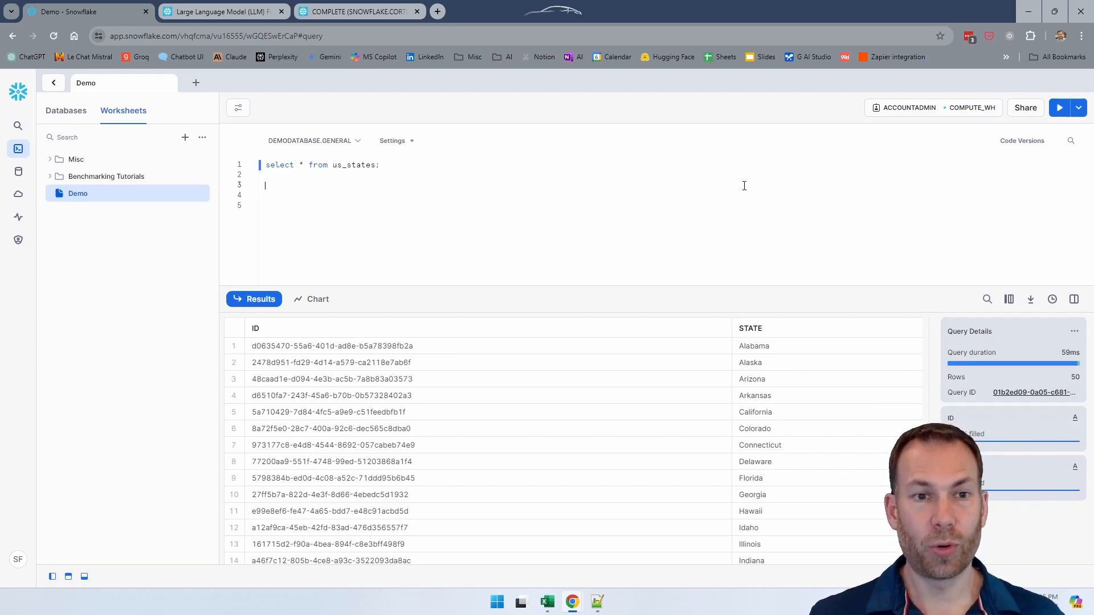
text(select )
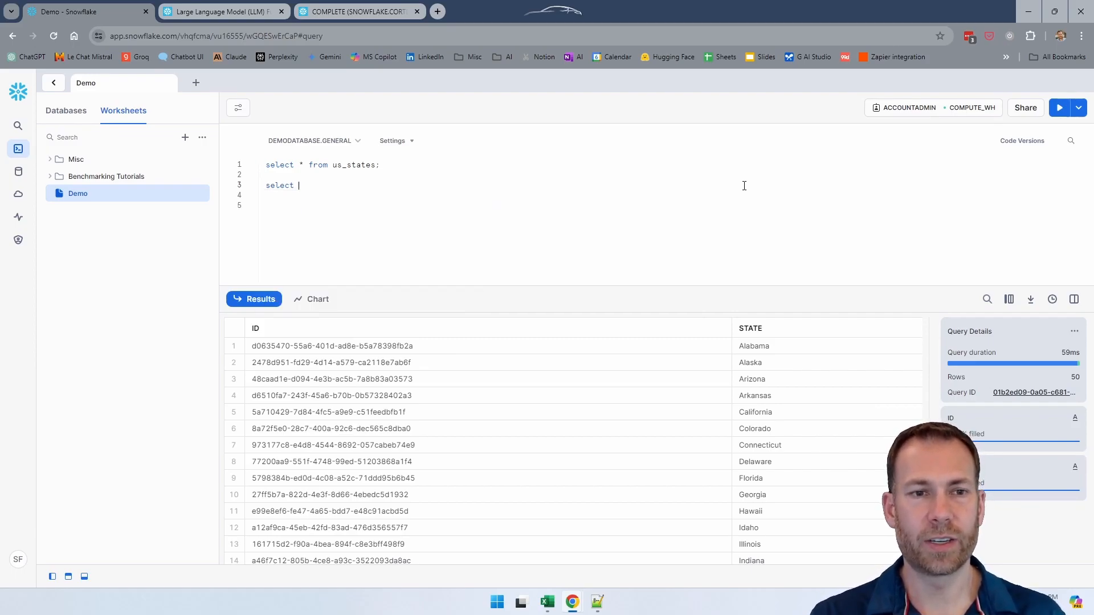
text(* from us_states;)
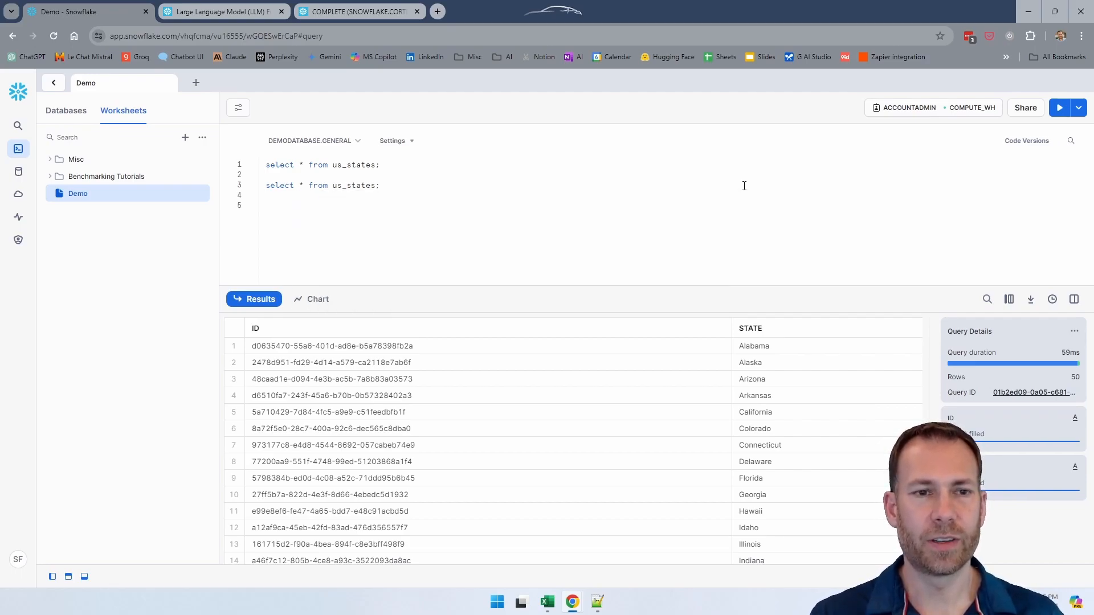
key(Delete)
key(Delete)
text(State,)
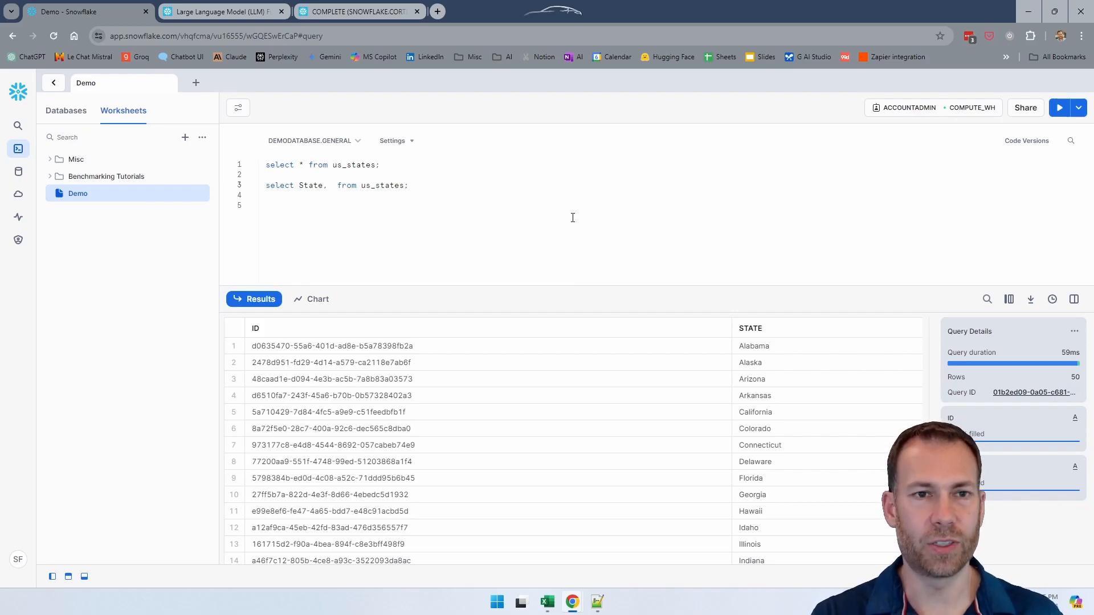
Step: Add a SNOWFLAKE.cortex.complete call after State with 'mistral-7b' as the model and an empty quoted string as the second argument
text(SNOWFLAKE)
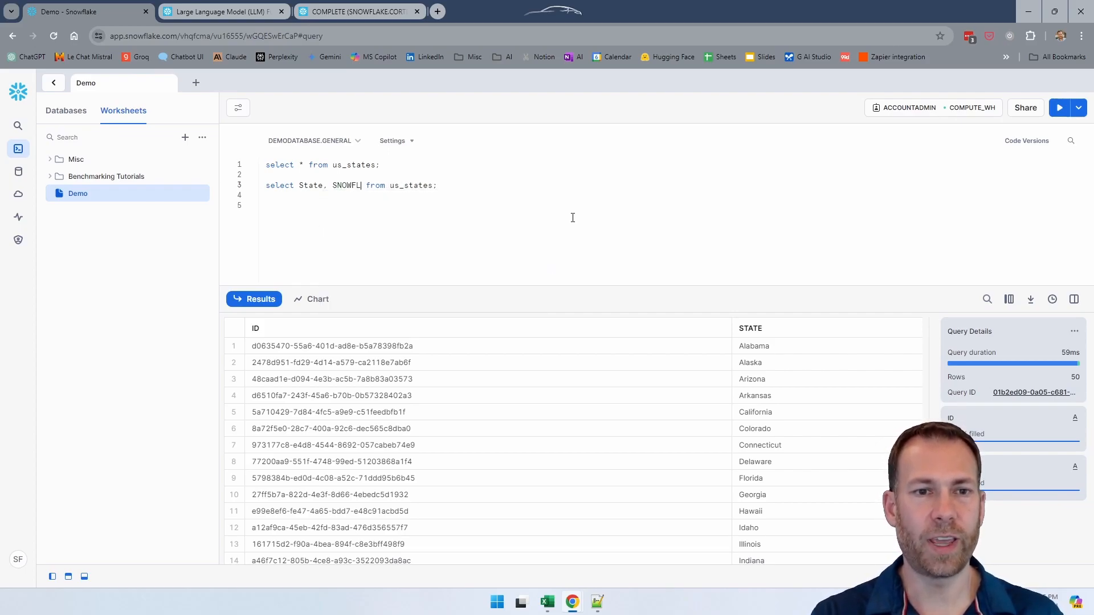
text(.)
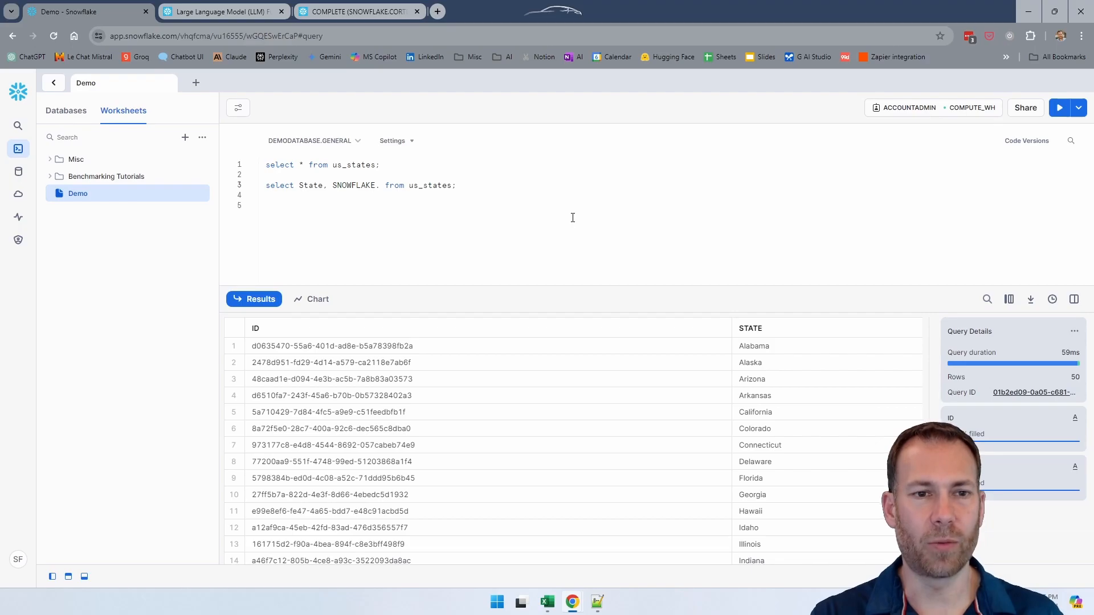
text(cortex.)
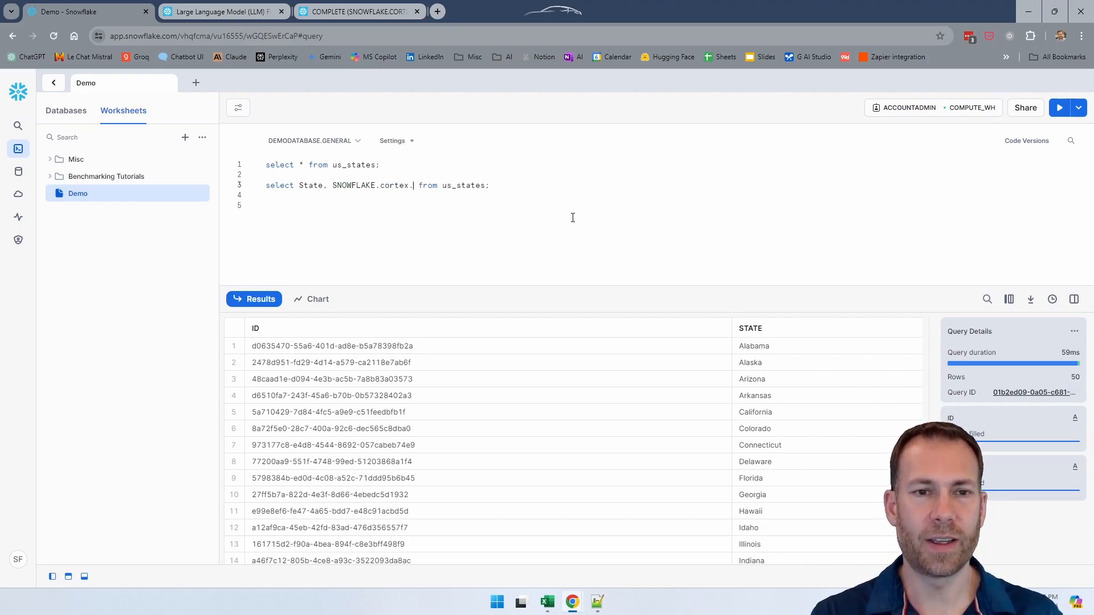
text(complete()
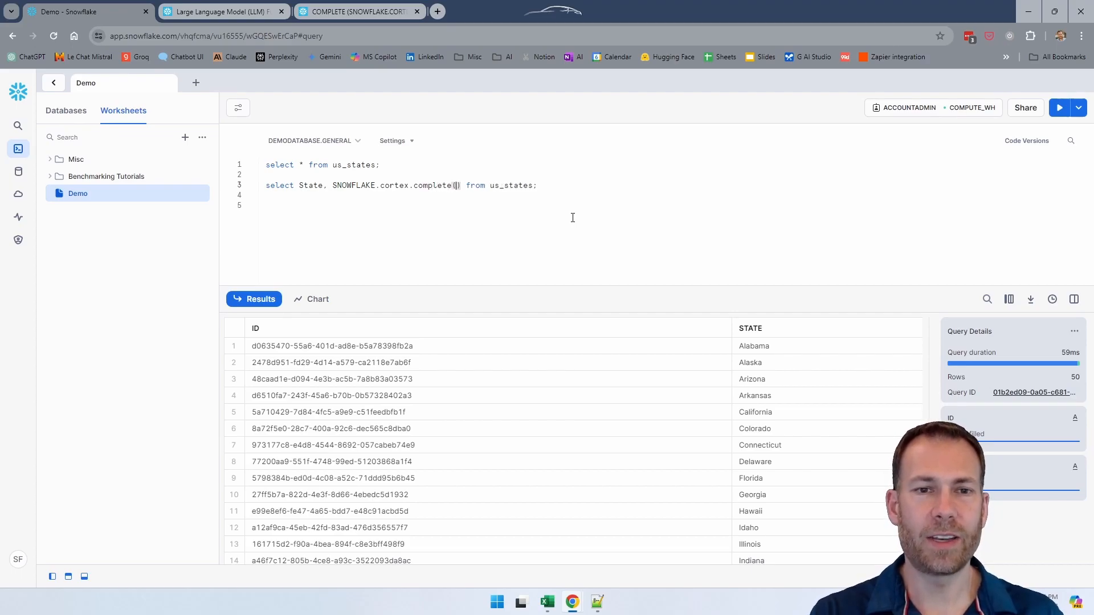
text(')
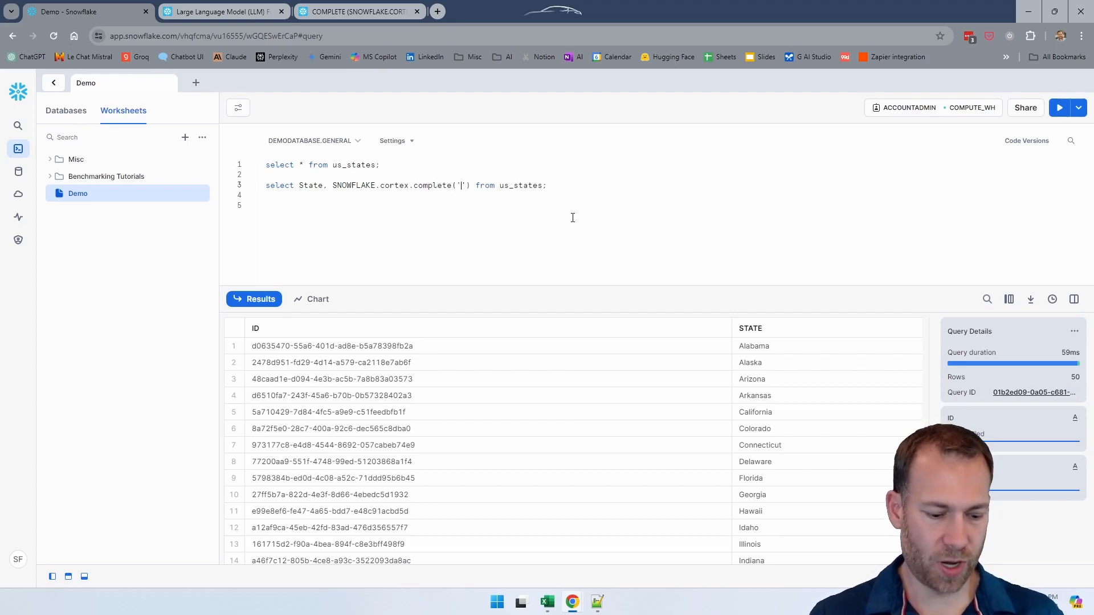
key(super+v)
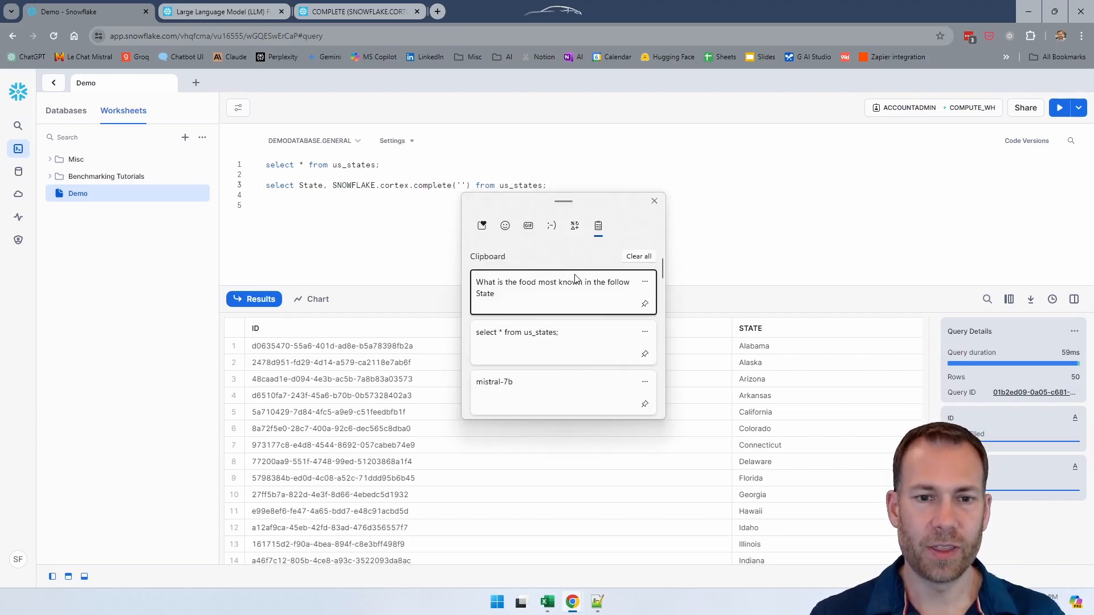
click(525, 391)
text(, ')
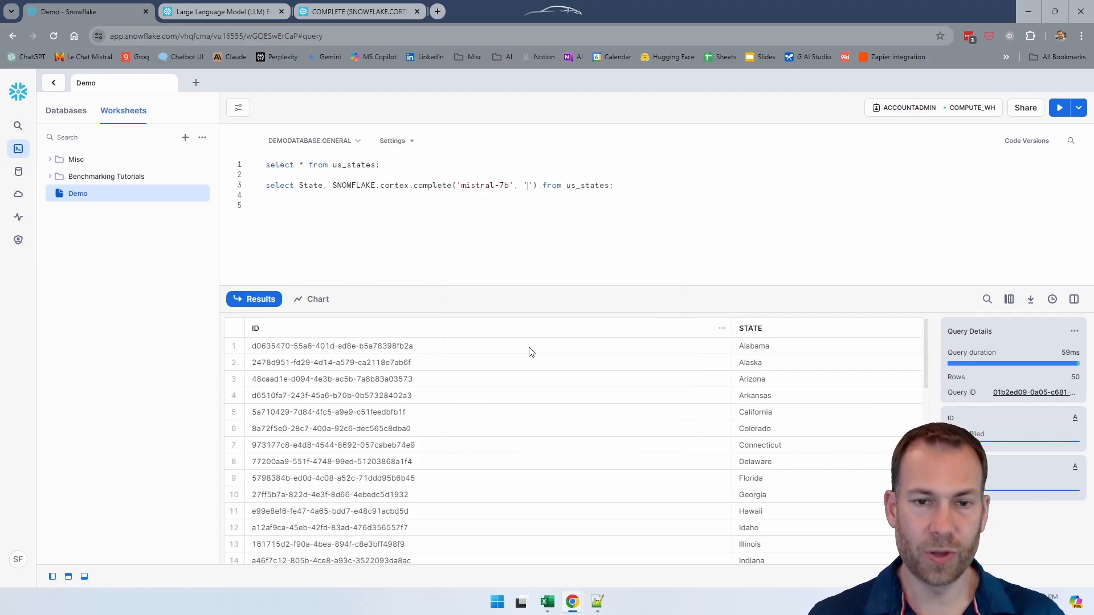
Step: Fill the prompt string with the copied text What is the food most known in the follow State: including the final colon
key(super+v)
click(609, 295)
text(:)
key(Escape)
key(Left)
key(Left)
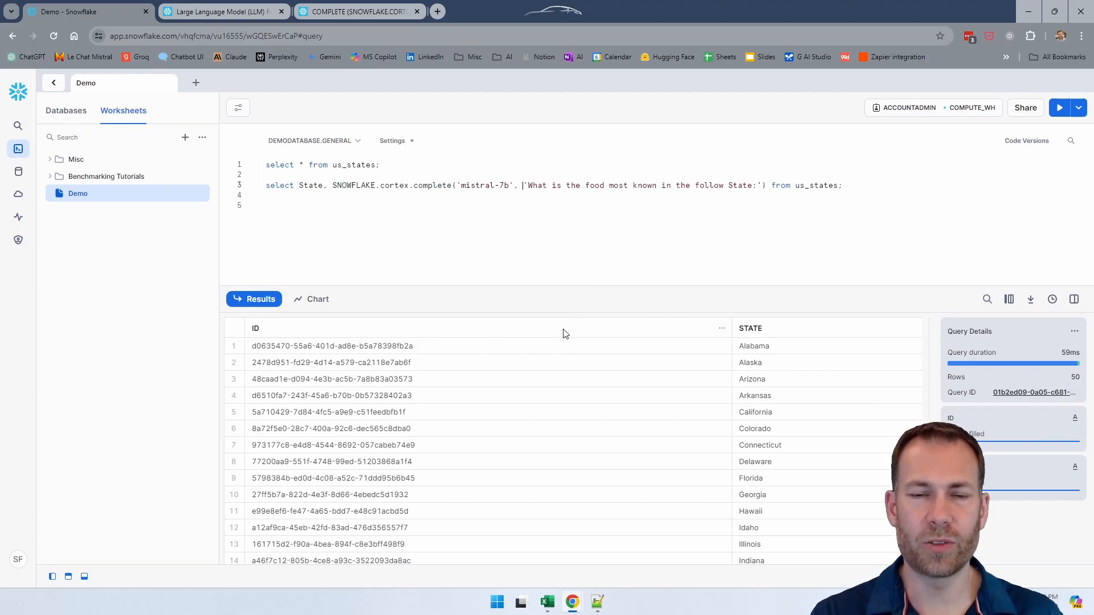
Step: Wrap the prompt in concat( ) with State as its second argument, close the complete call and add blank lines below the query
text(concat()
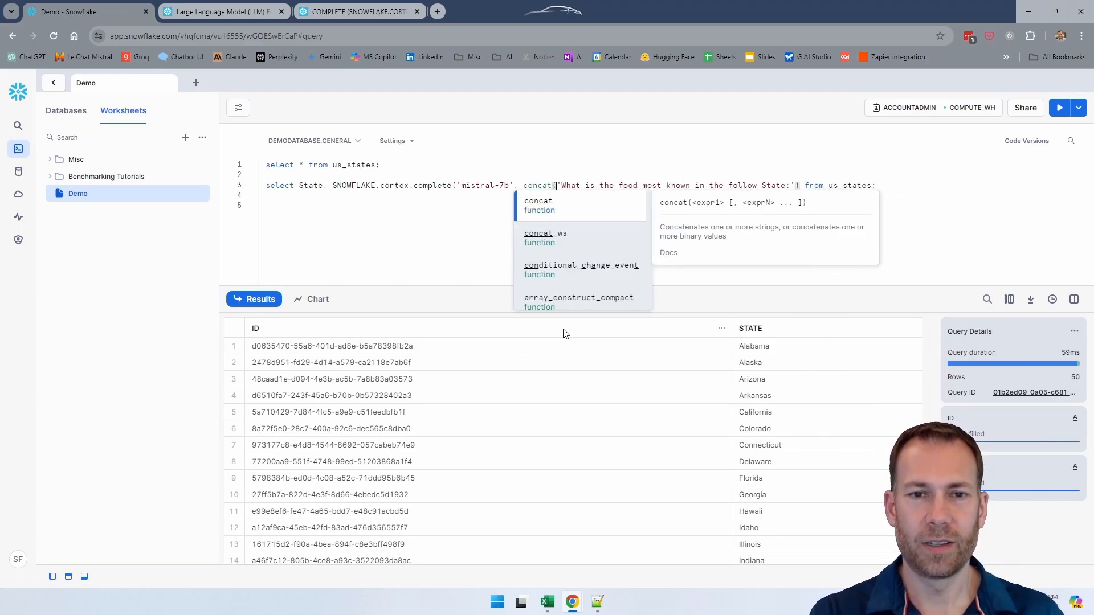
key(Right)
key(Right)
key(Right)
text(, State))
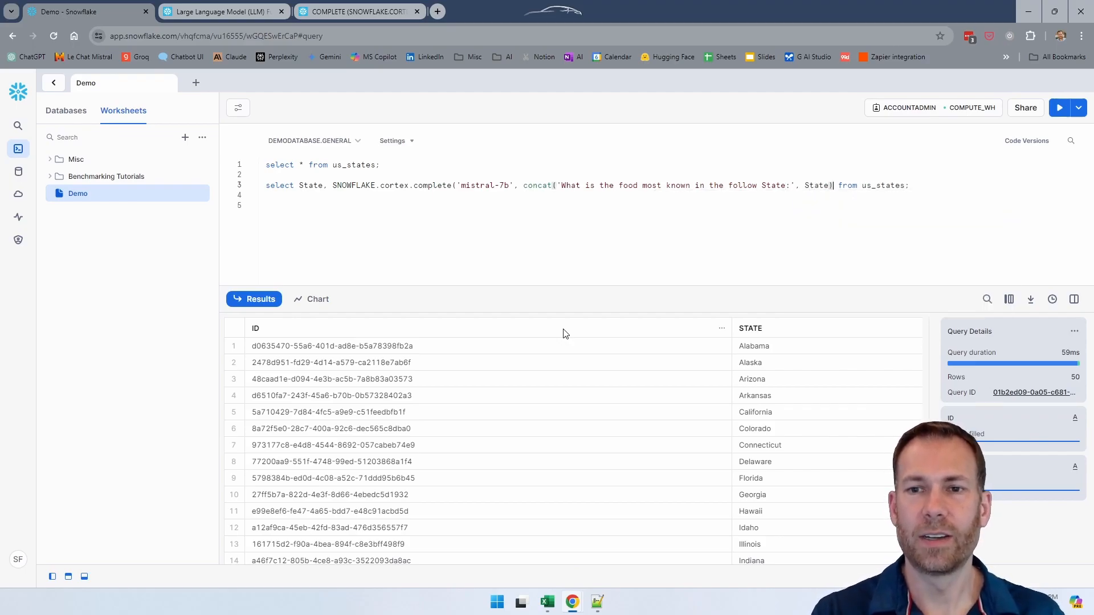
text())
key(End)
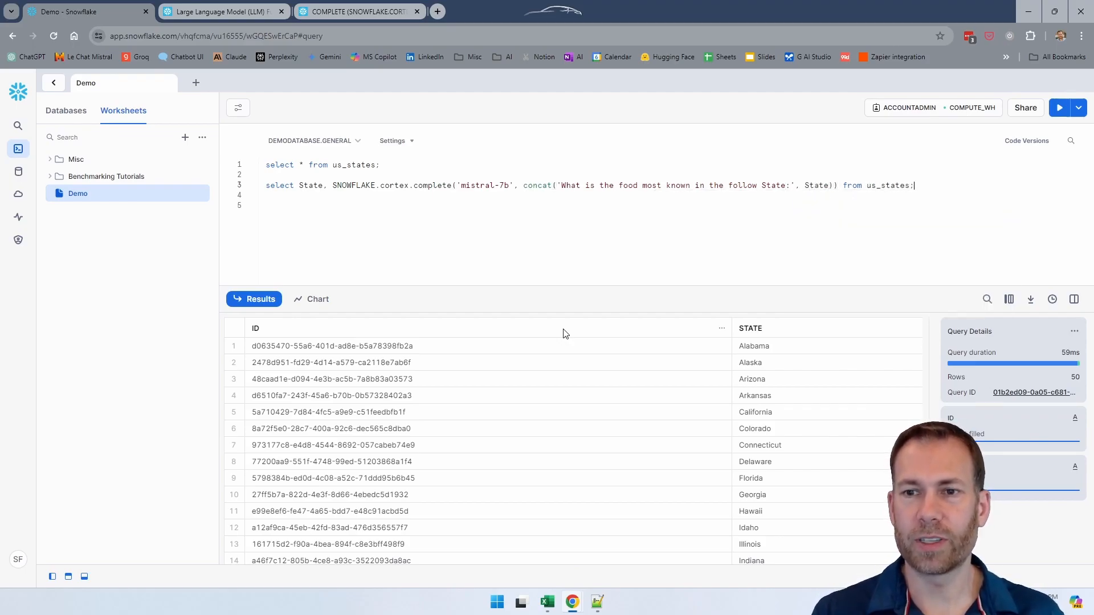
key(Return)
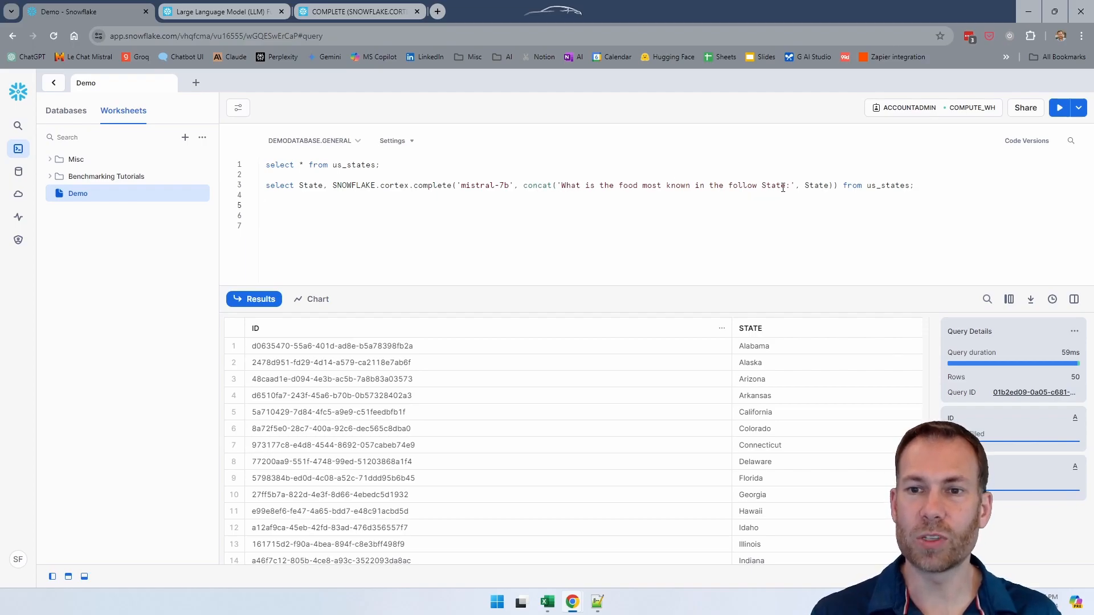
Step: Check the State column reference in the query and run the Cortex complete statement on us_states
click(829, 186)
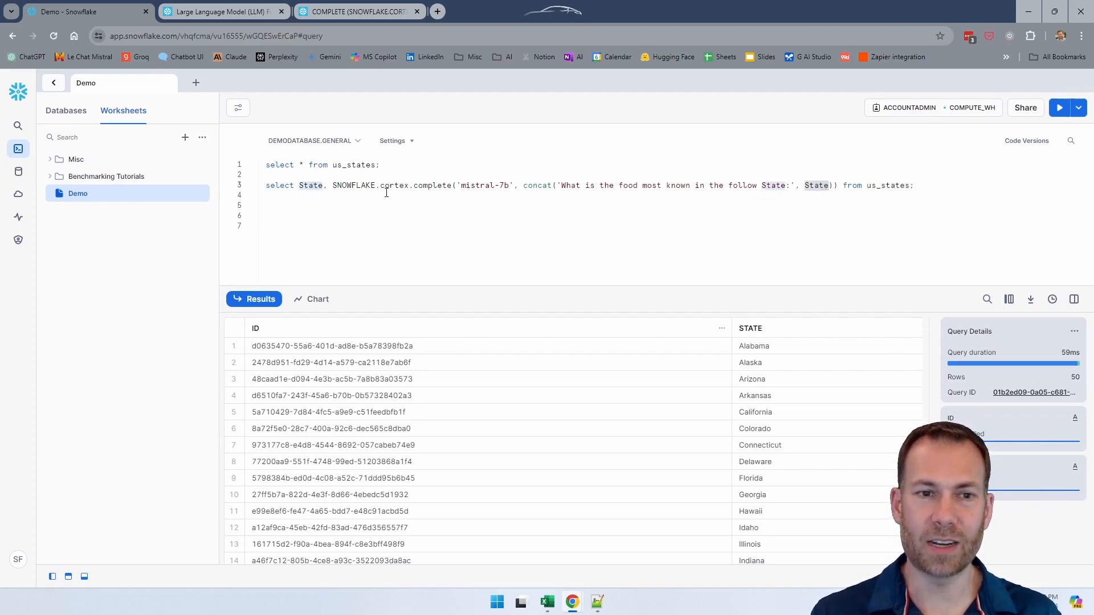
click(922, 186)
key(ctrl+Return)
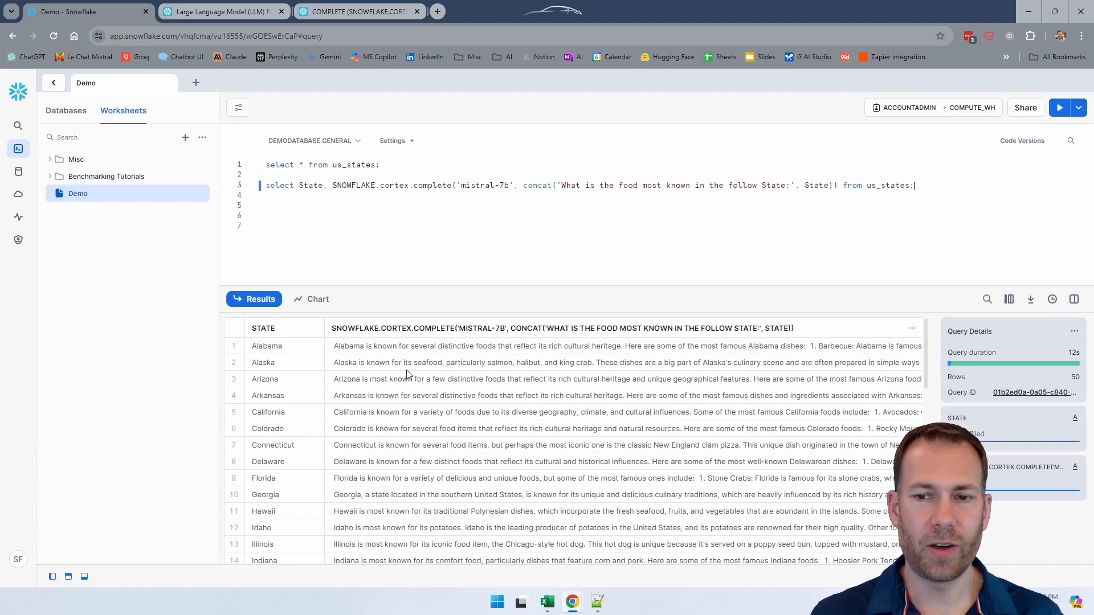
Step: Read the full generated food answers for Alabama, Alaska, Arizona, California and Georgia in an enlarged cell view
click(436, 348)
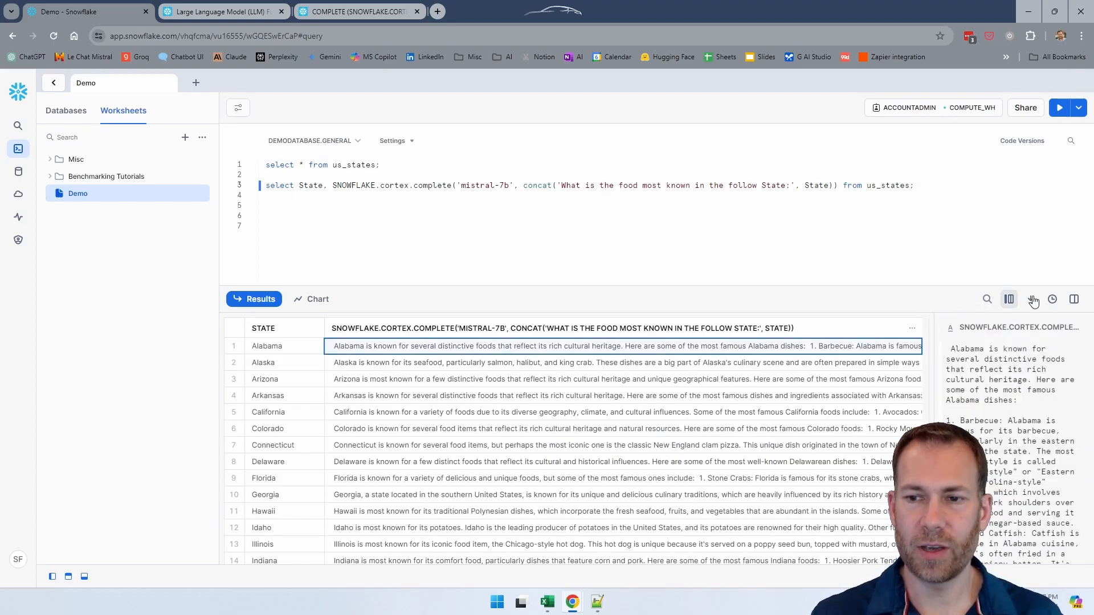
click(1058, 328)
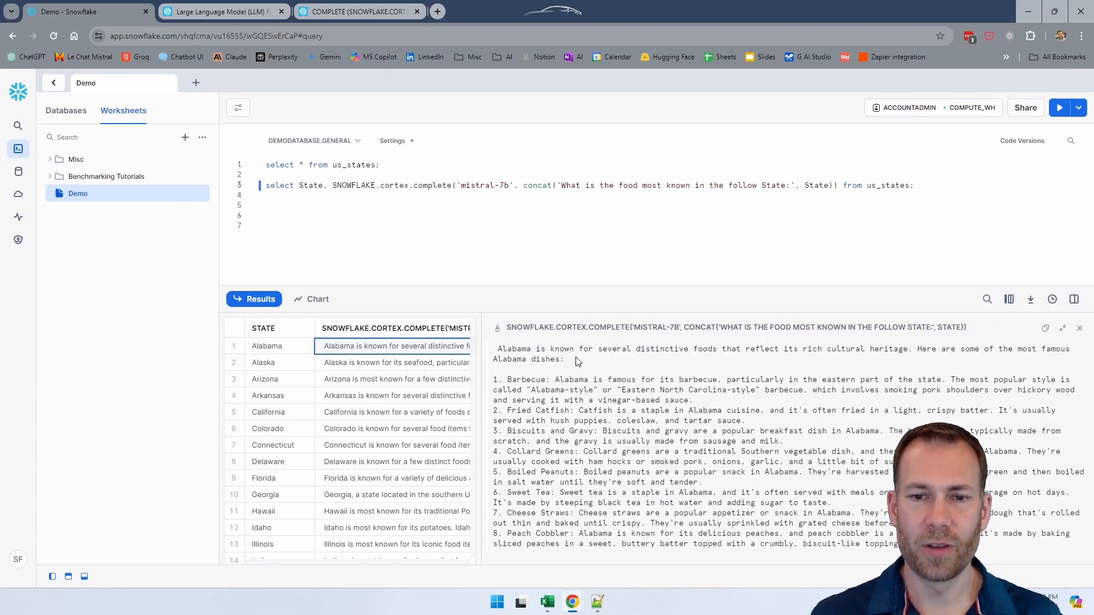
drag(599, 351, 728, 348)
click(779, 349)
click(344, 365)
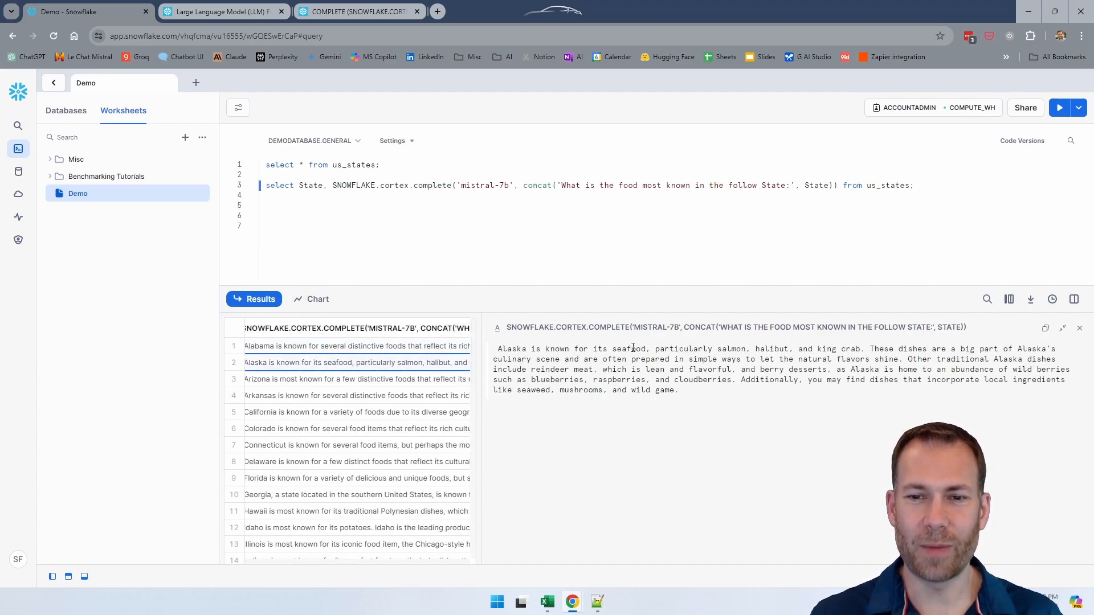
click(268, 380)
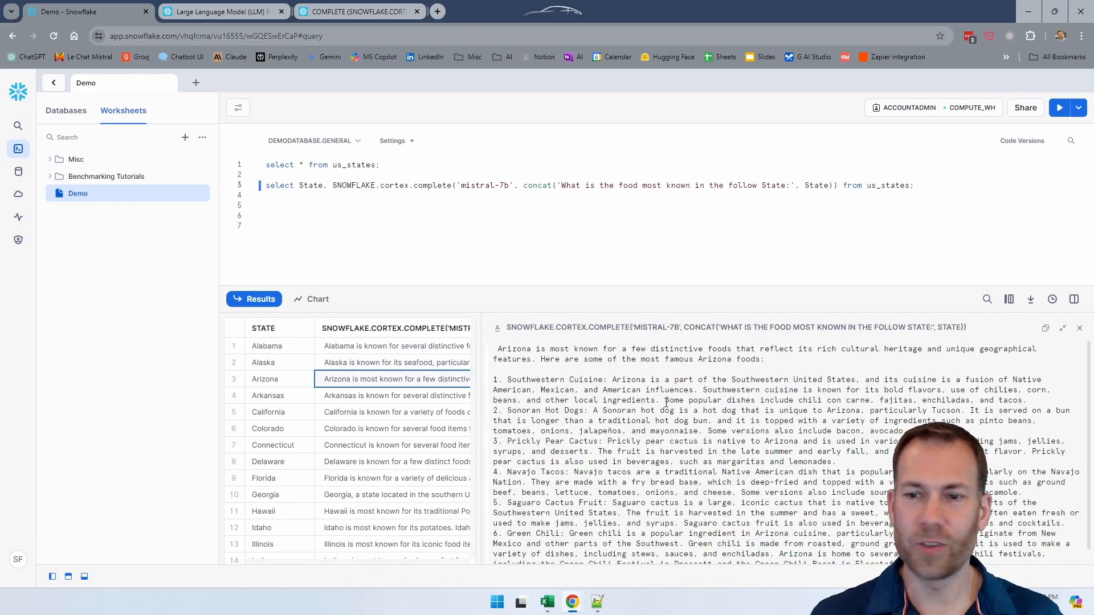
click(395, 414)
click(393, 495)
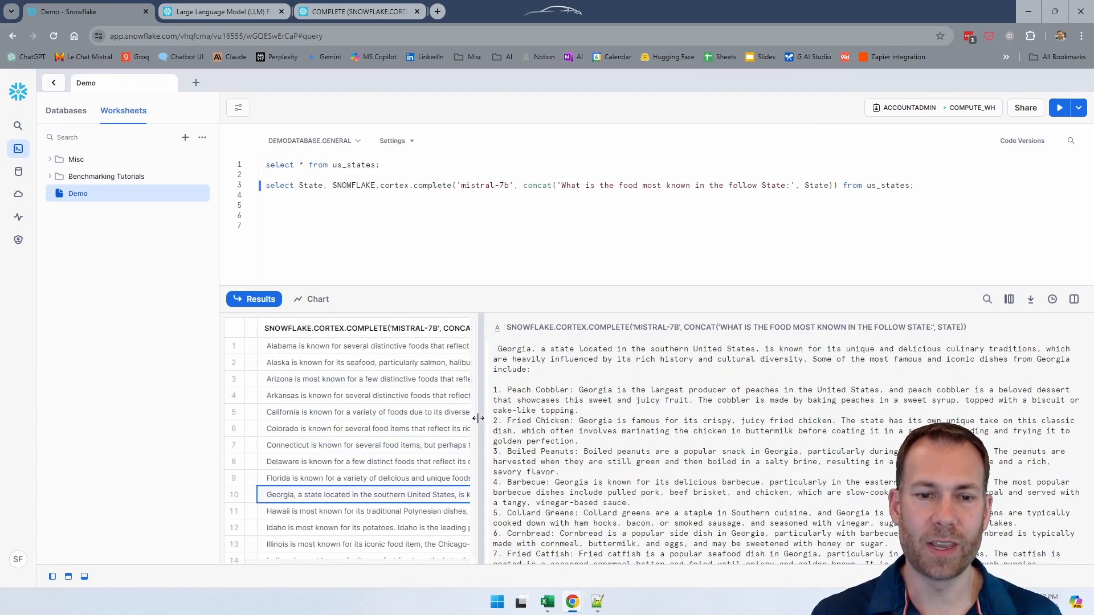
Step: Widen the results grid and look through the State rows and their generated answers down to Wyoming
drag(478, 419, 660, 419)
drag(343, 561, 304, 561)
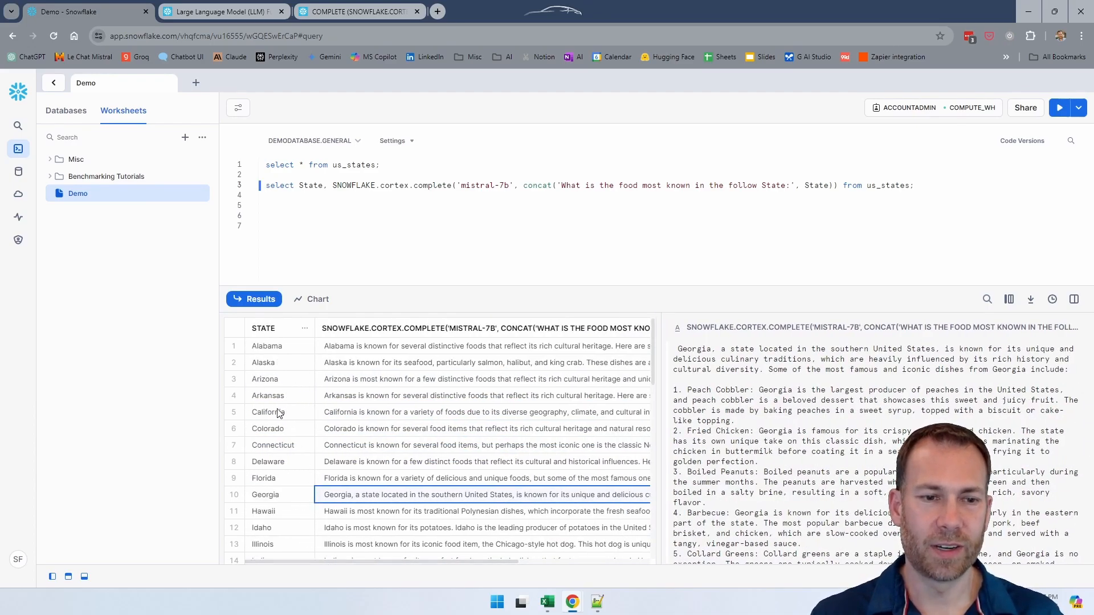
scroll(279, 413, down, 10)
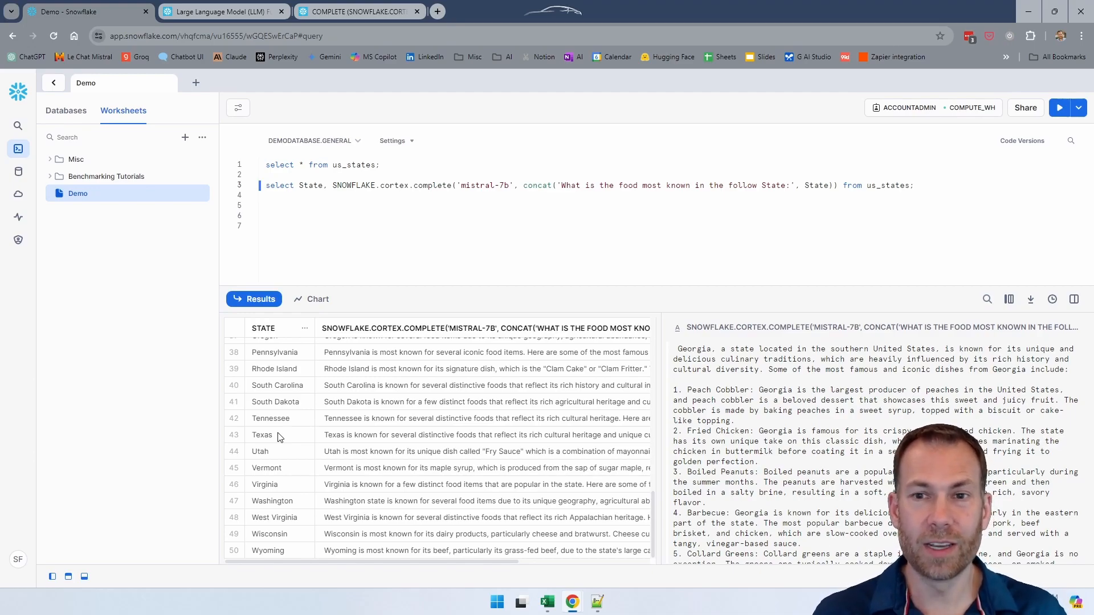
Step: Place the text cursor directly after the State argument inside the concat call
key(Right)
key(Right)
key(Right)
key(Right)
key(Right)
key(Right)
key(Right)
key(Right)
key(Right)
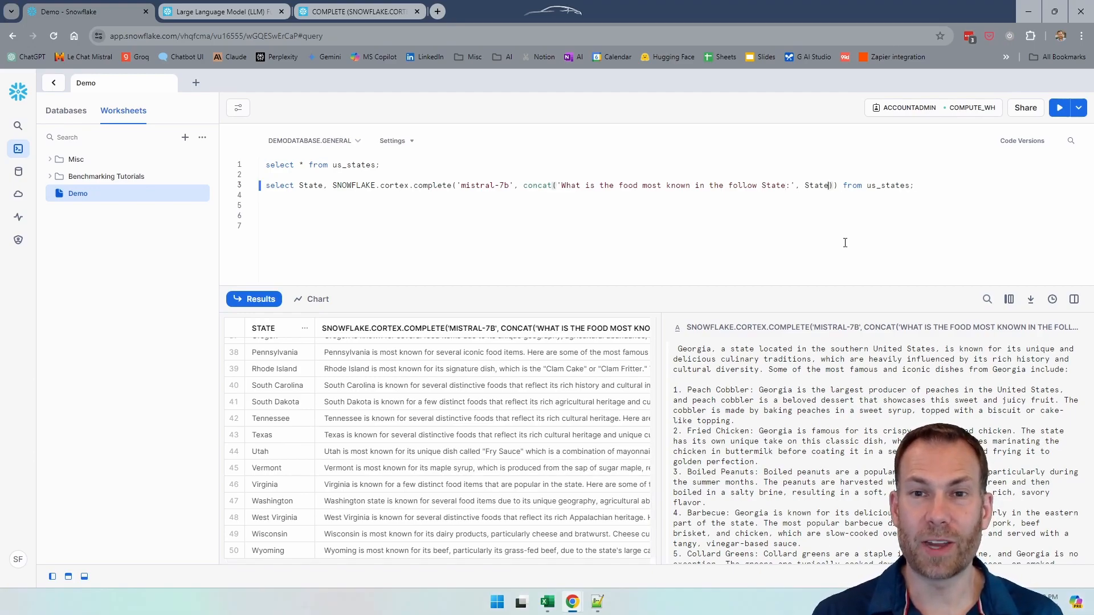